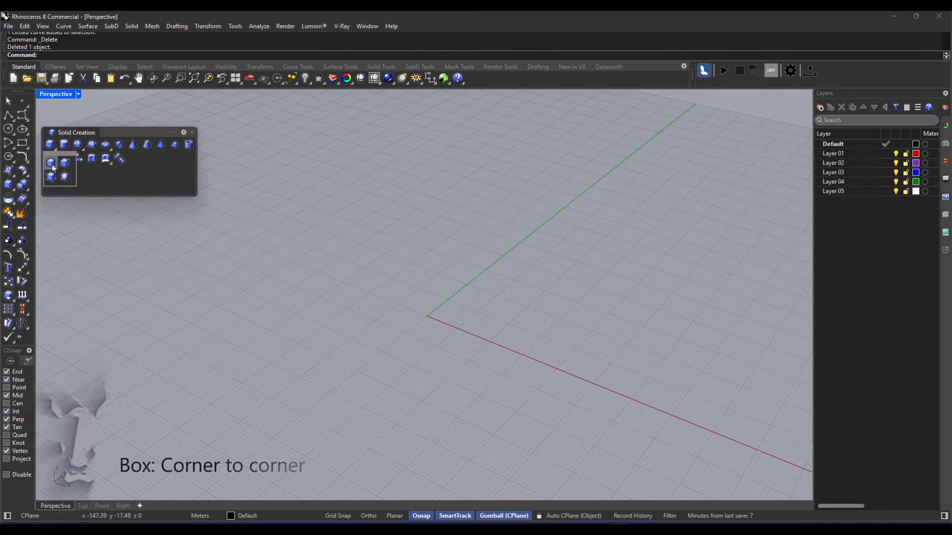
click(54, 150)
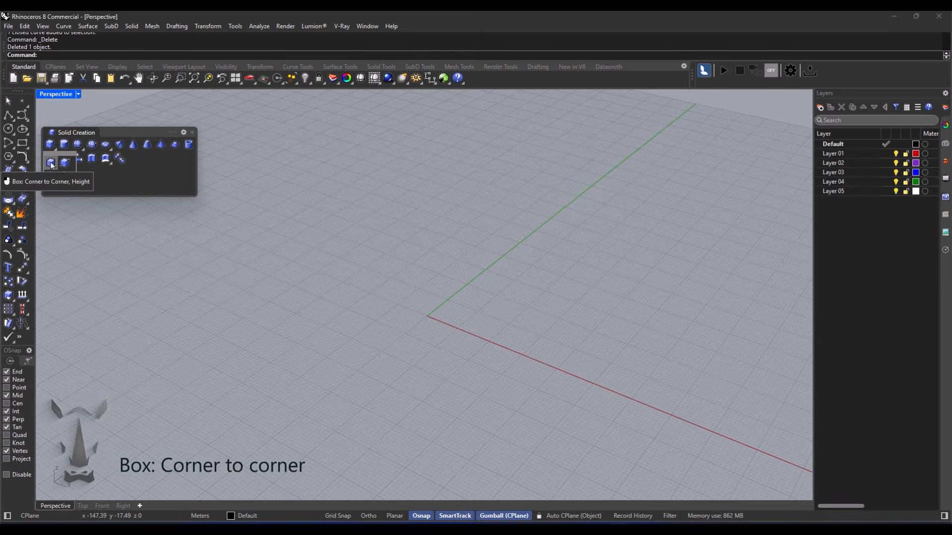
click(51, 163)
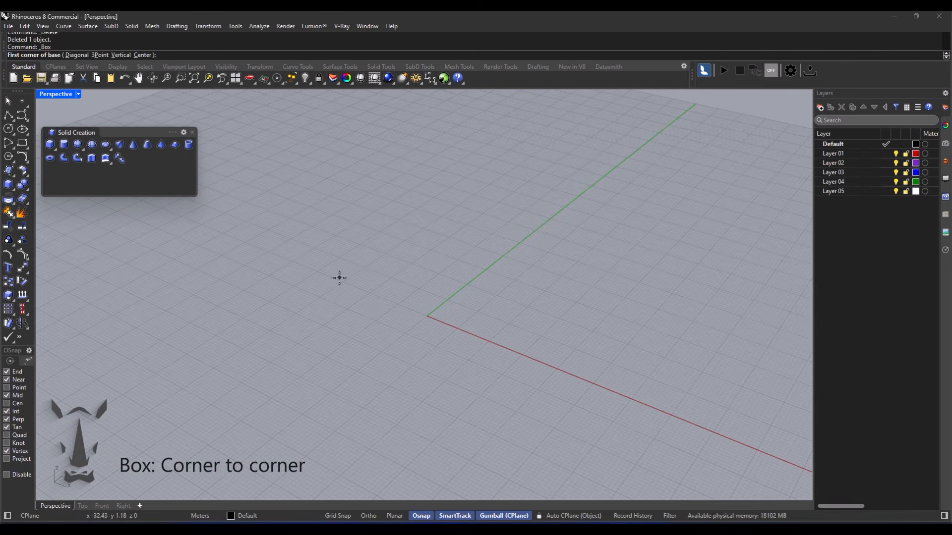
click(324, 327)
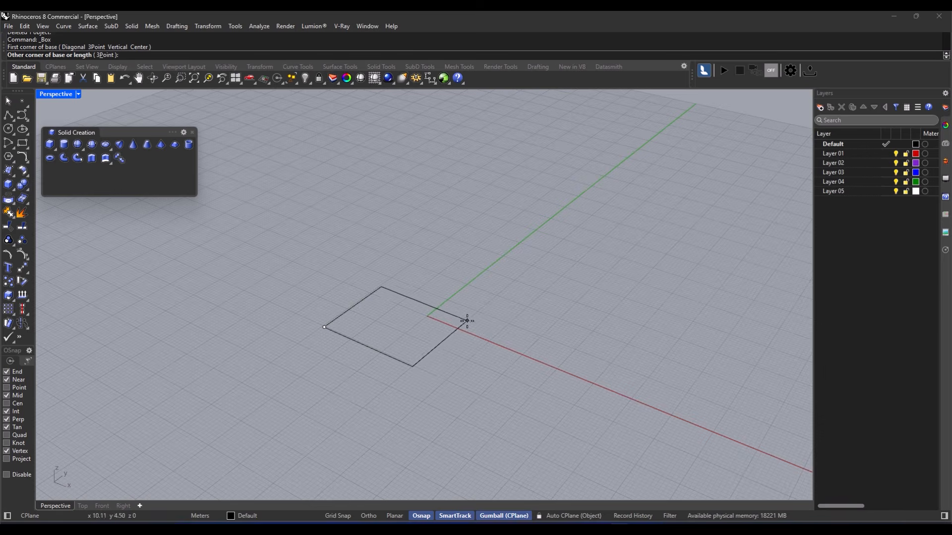
click(527, 308)
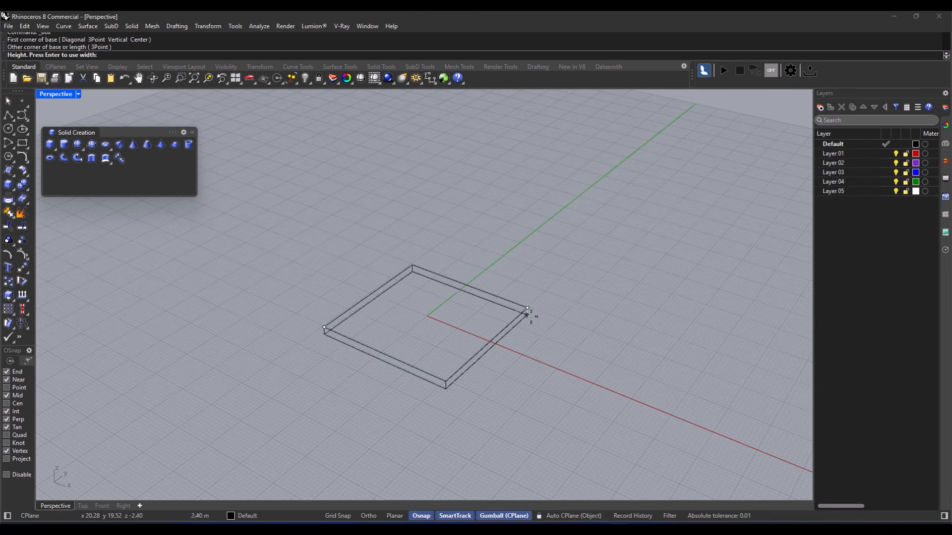
click(536, 187)
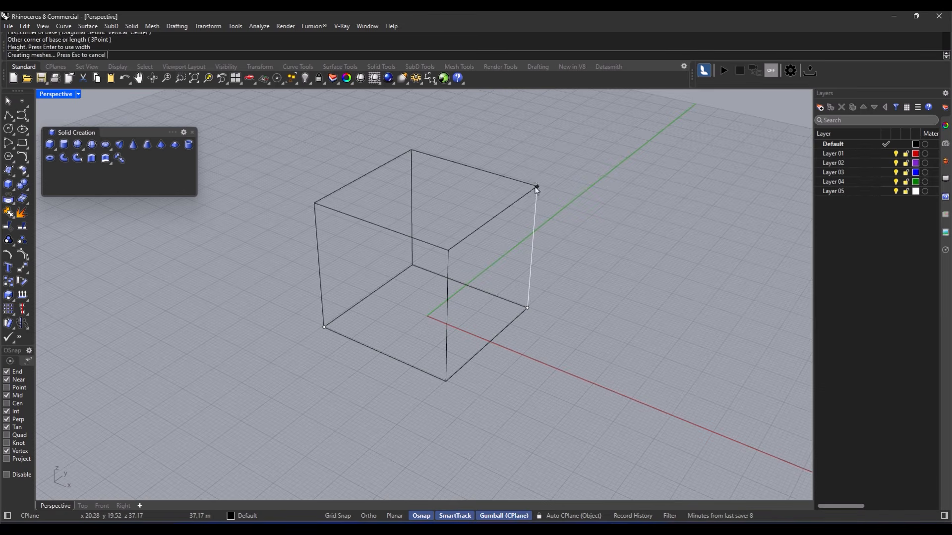
mouse_move(412, 278)
right_down()
mouse_move(293, 251)
mouse_move(426, 281)
mouse_move(337, 290)
right_up()
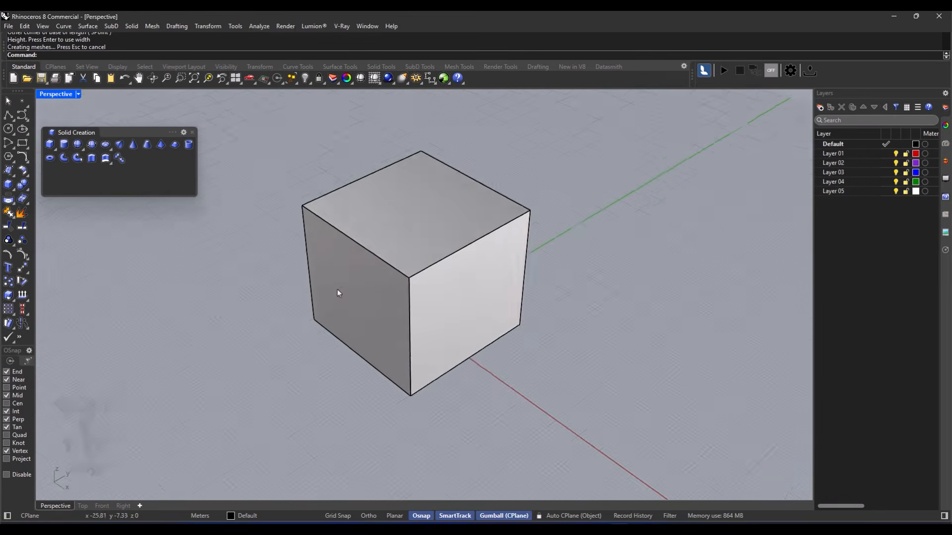
scroll(337, 289, down, 2)
click(358, 289)
key(Delete)
click(54, 148)
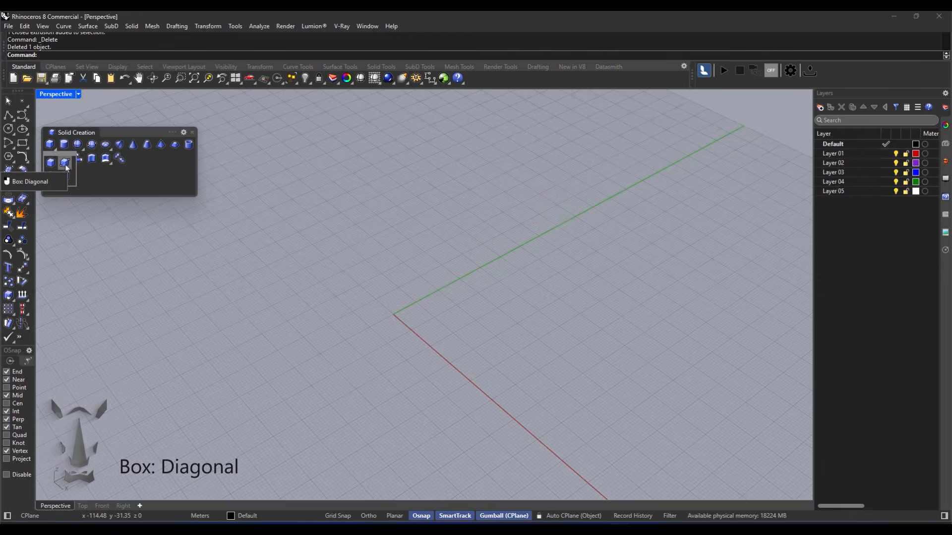
click(66, 163)
mouse_move(370, 323)
right_down()
mouse_move(384, 304)
mouse_move(387, 320)
right_up()
click(325, 327)
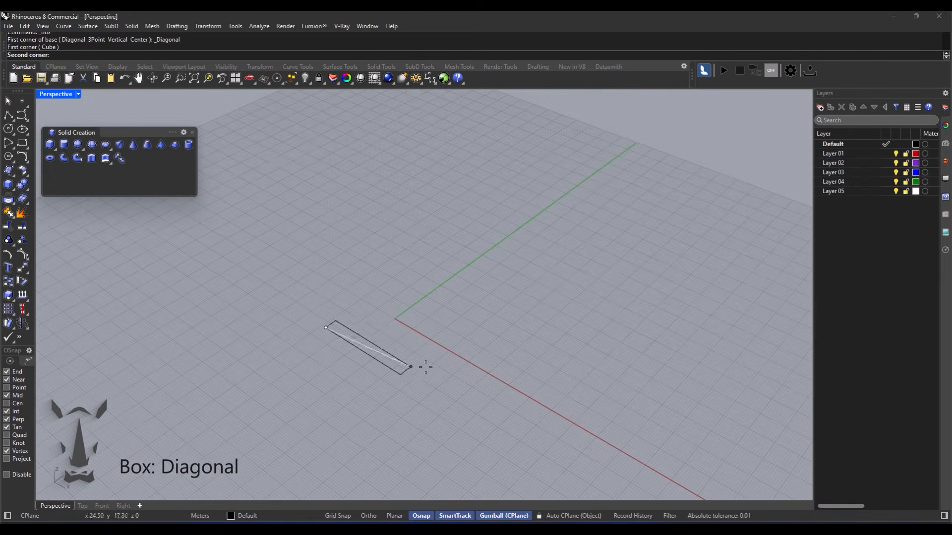
click(565, 312)
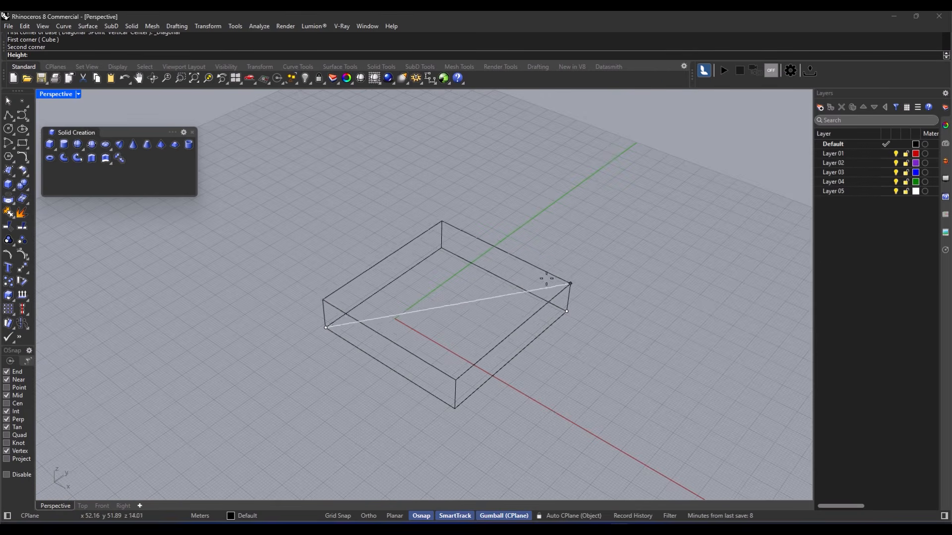
click(511, 167)
scroll(421, 275, down, 5)
scroll(413, 273, up, 3)
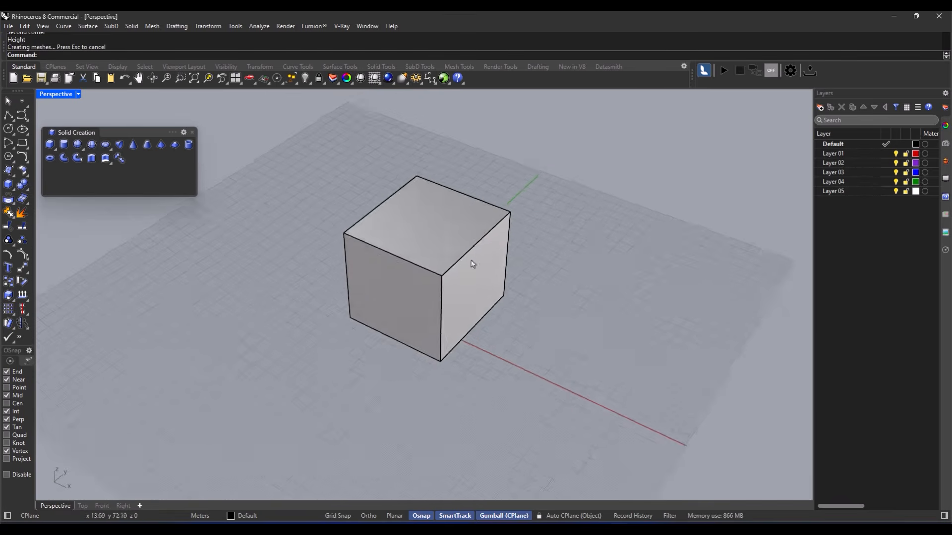
click(412, 296)
key(Delete)
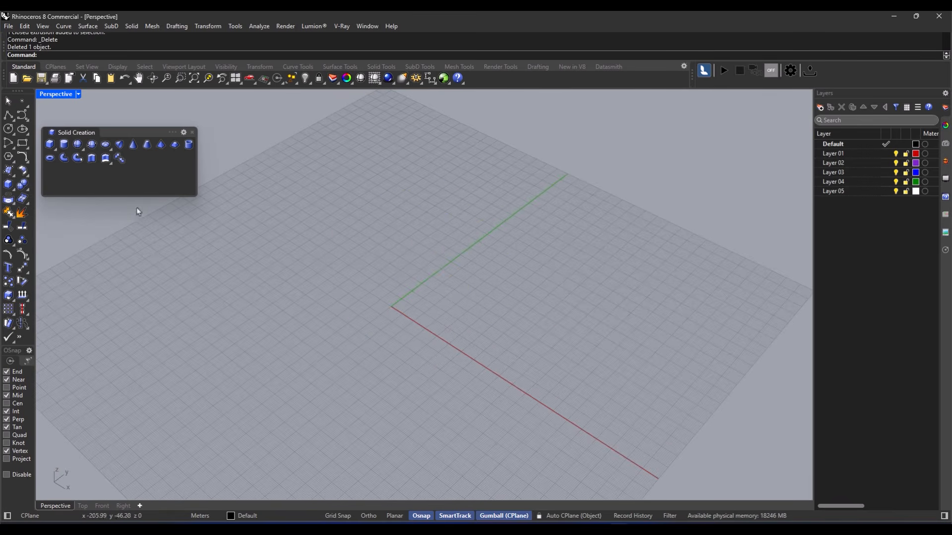
click(55, 150)
click(63, 178)
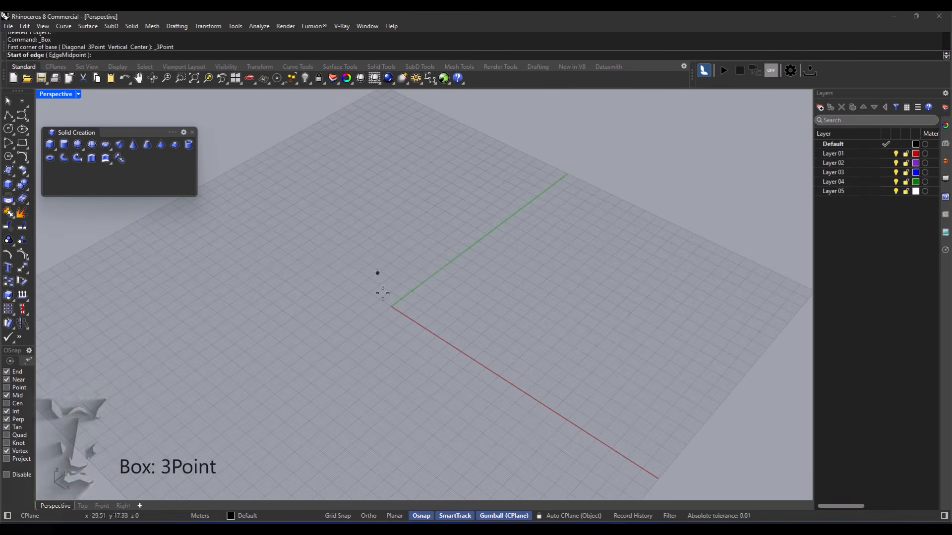
click(342, 299)
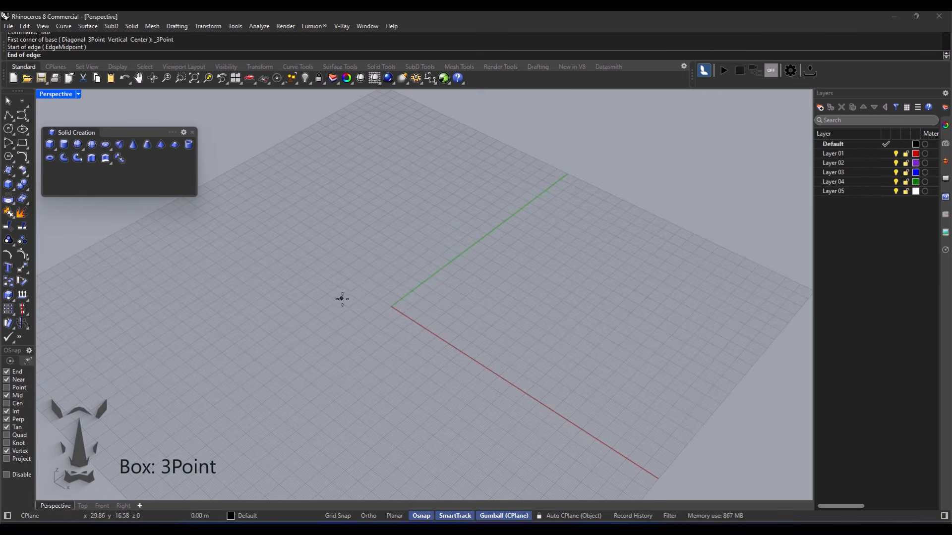
click(421, 243)
click(483, 304)
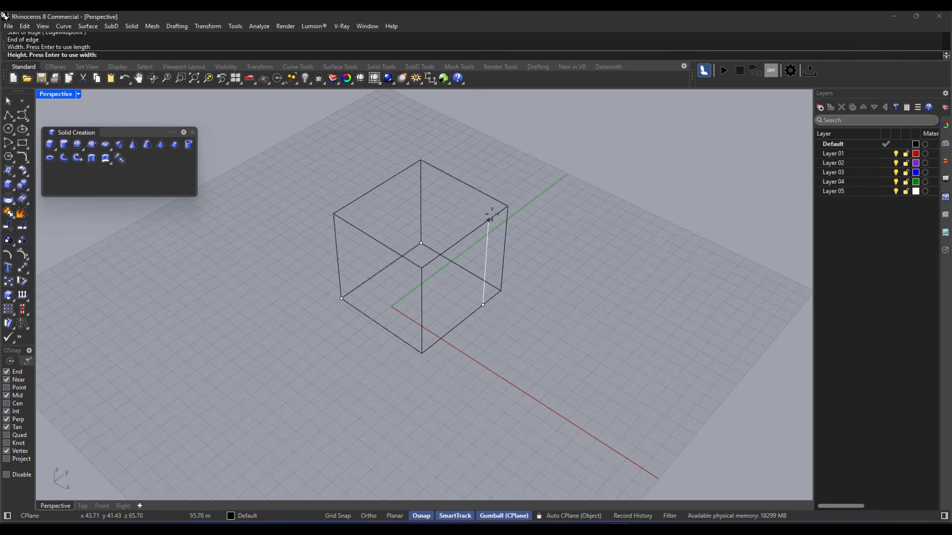
click(489, 217)
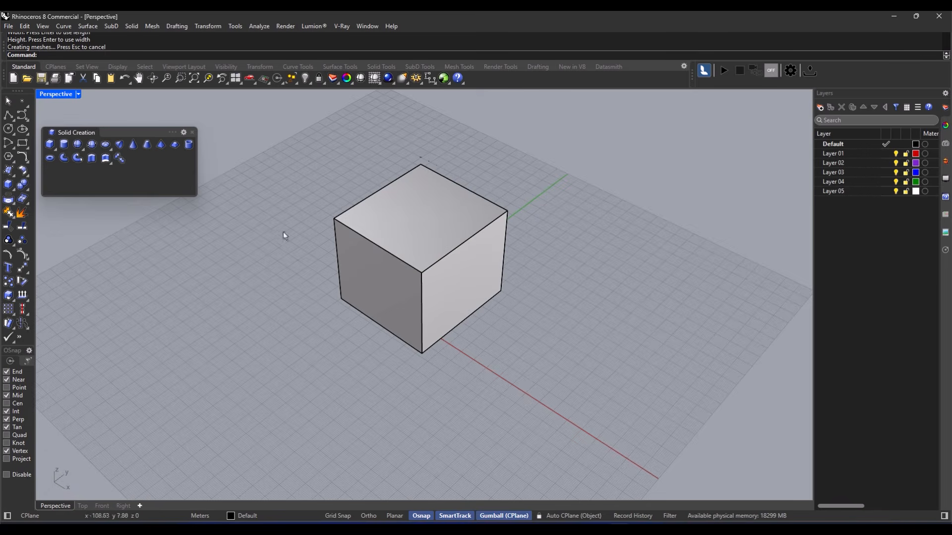
click(376, 290)
key(Delete)
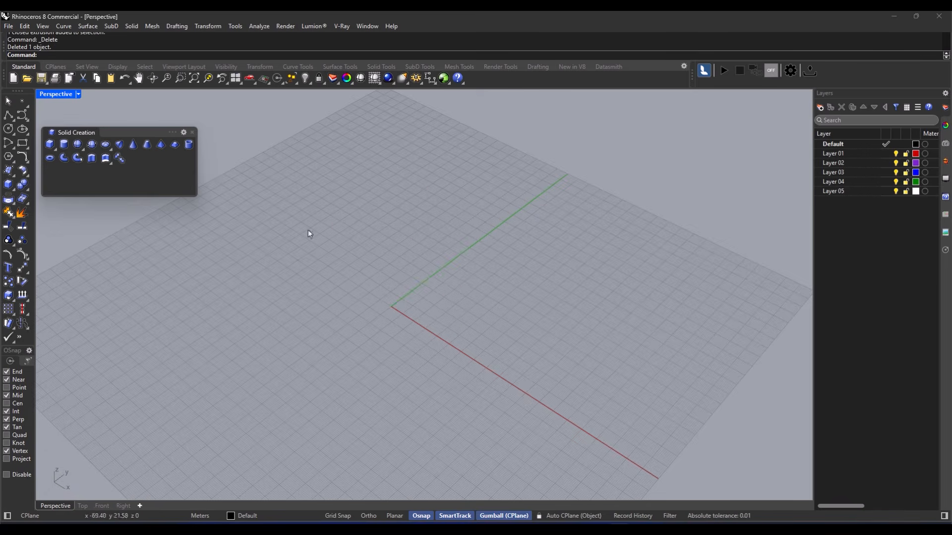
- Build a trial cylinder at the origin with radius 12.56 and height 50
click(64, 144)
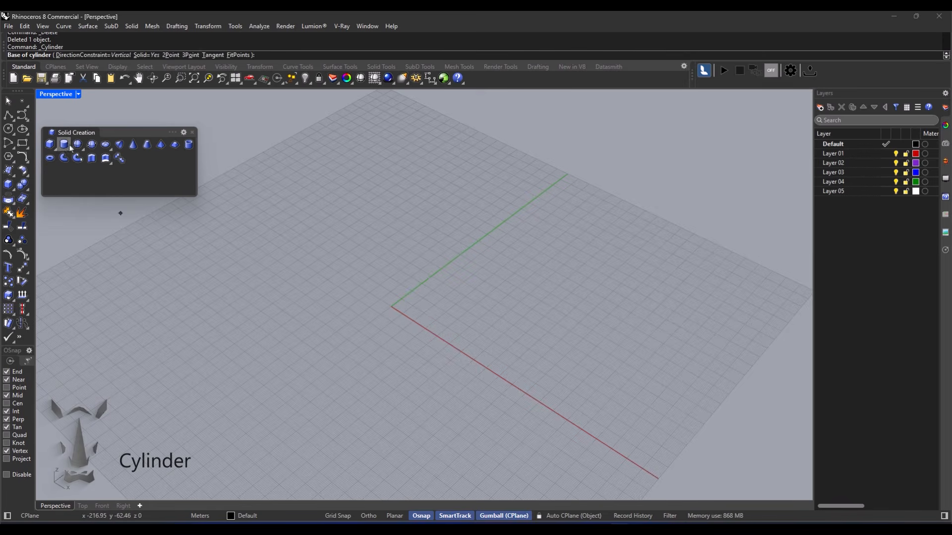
click(392, 306)
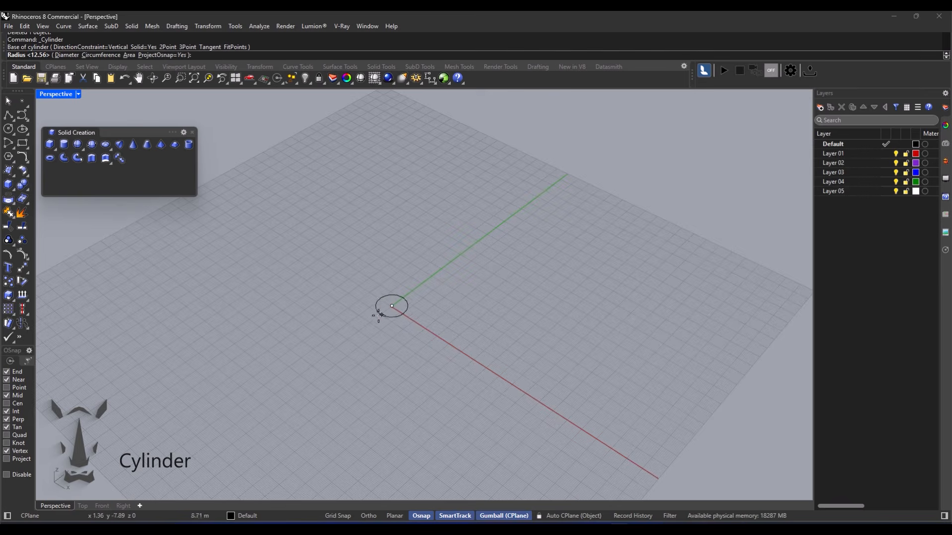
click(350, 318)
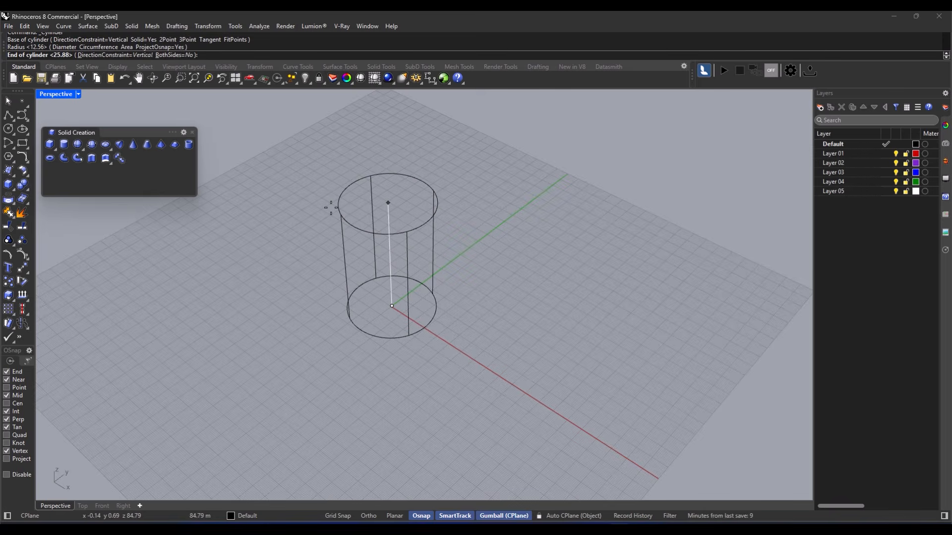
text(5)
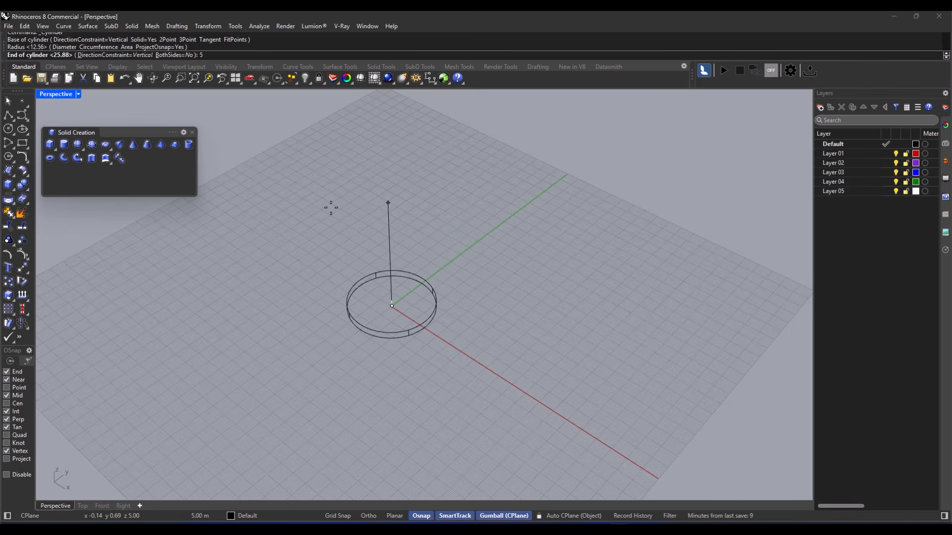
text(0)
key(Return)
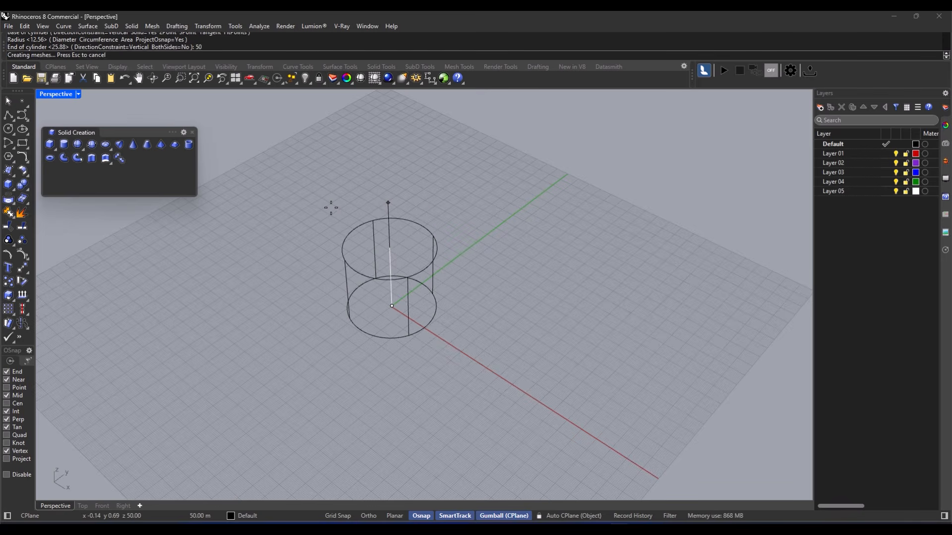
- Delete the trial cylinder and begin a new sphere
right_drag(384, 320, 377, 300)
click(377, 300)
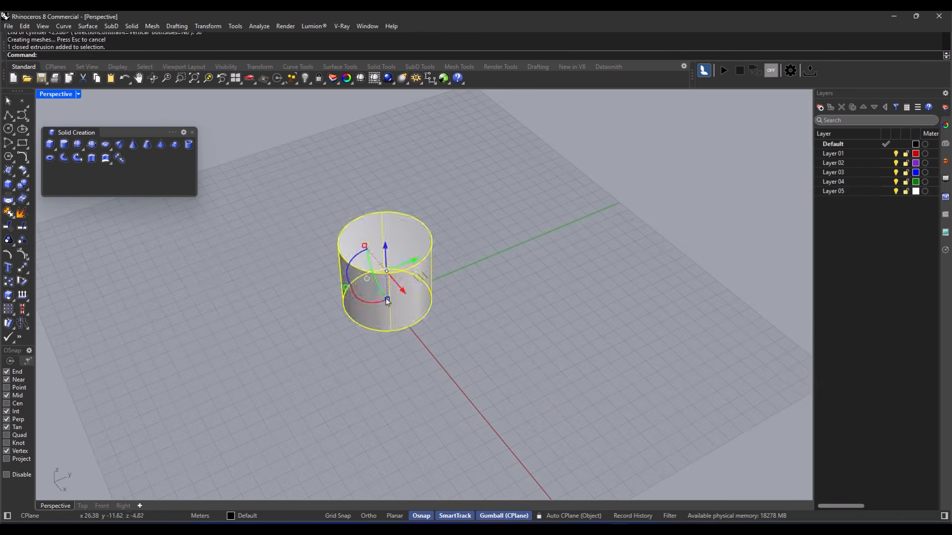
key(Delete)
click(78, 145)
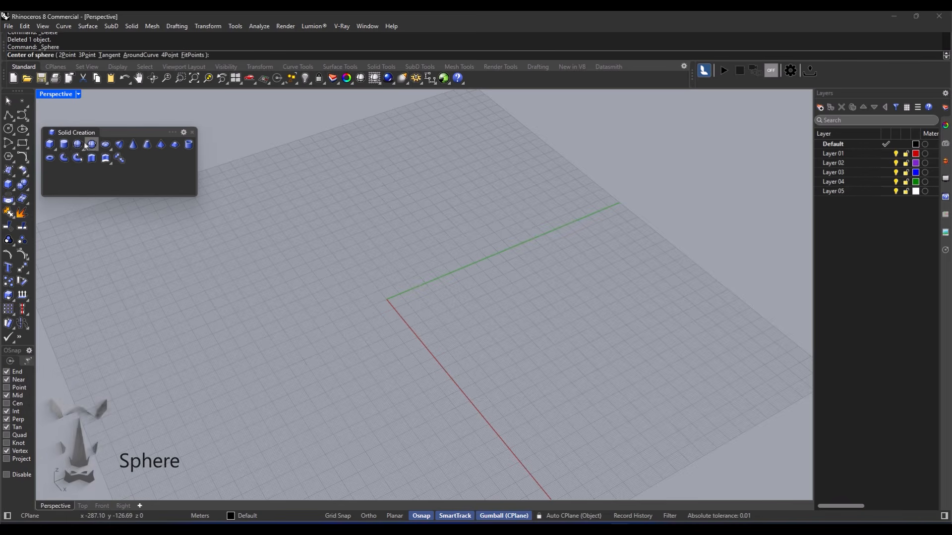
- Build a sphere of radius 50 at the origin, then delete it
click(386, 298)
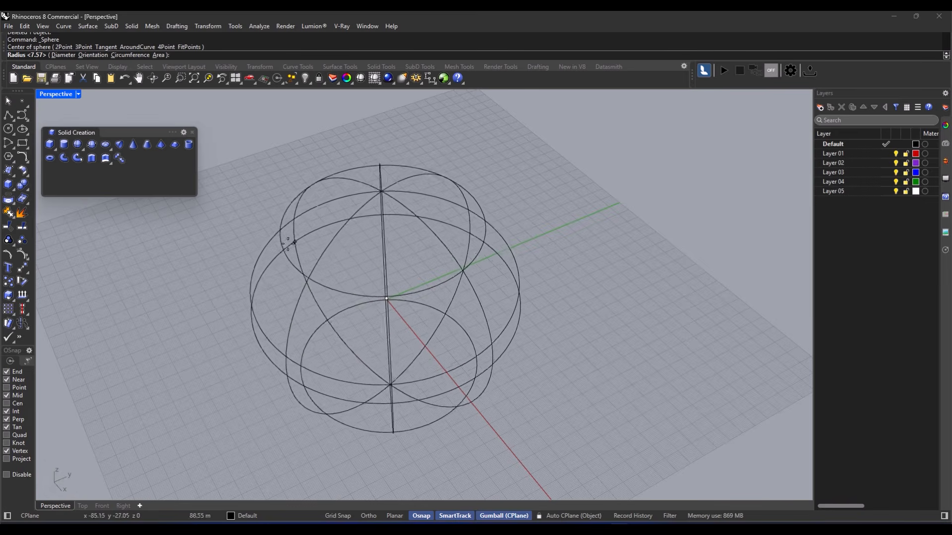
text(50)
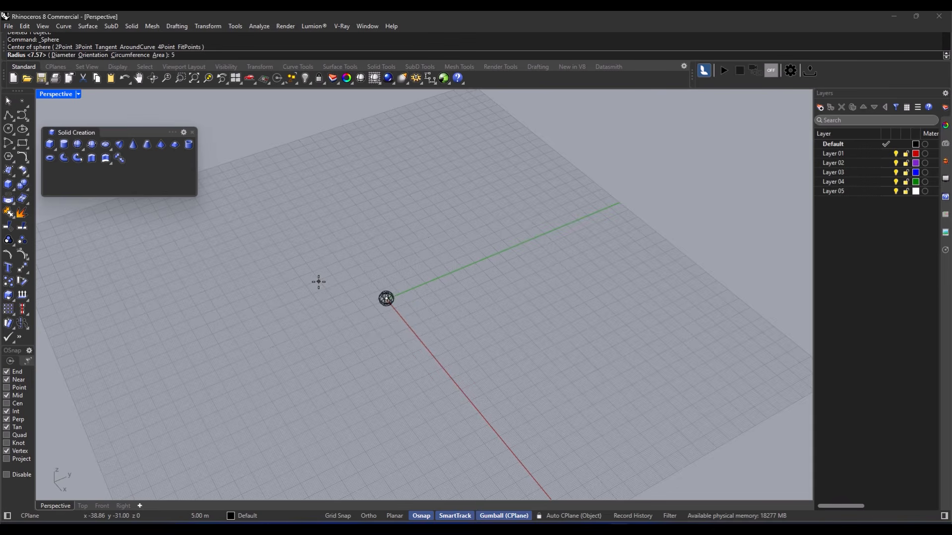
key(Return)
mouse_move(319, 282)
right_down()
mouse_move(370, 293)
mouse_move(374, 265)
mouse_move(345, 290)
right_up()
click(392, 305)
key(Delete)
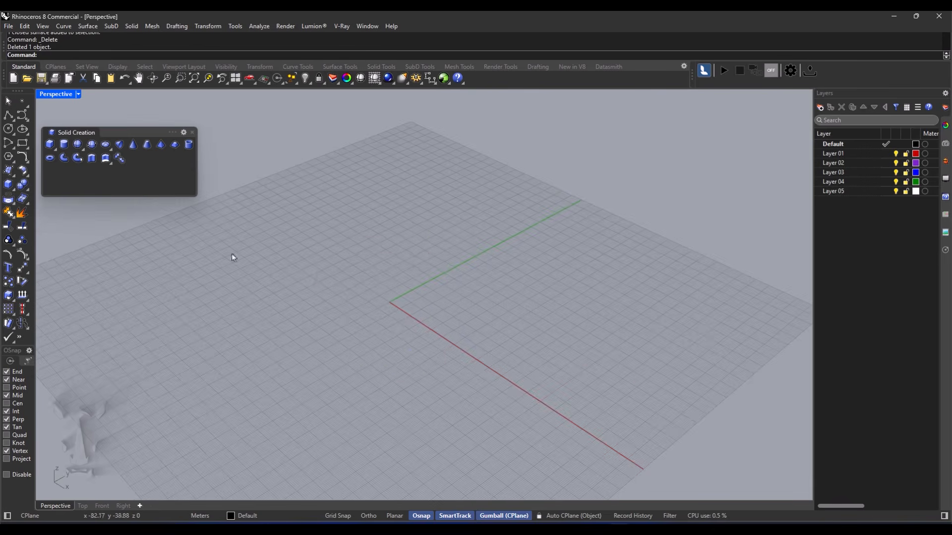
- Build an ellipsoid from a centre point and three axis ends
click(105, 144)
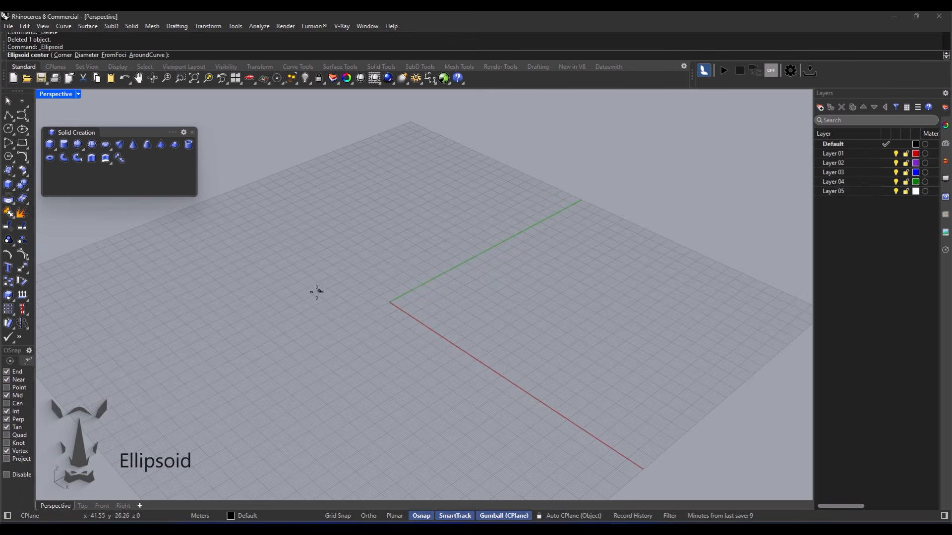
right_drag(348, 279, 320, 306)
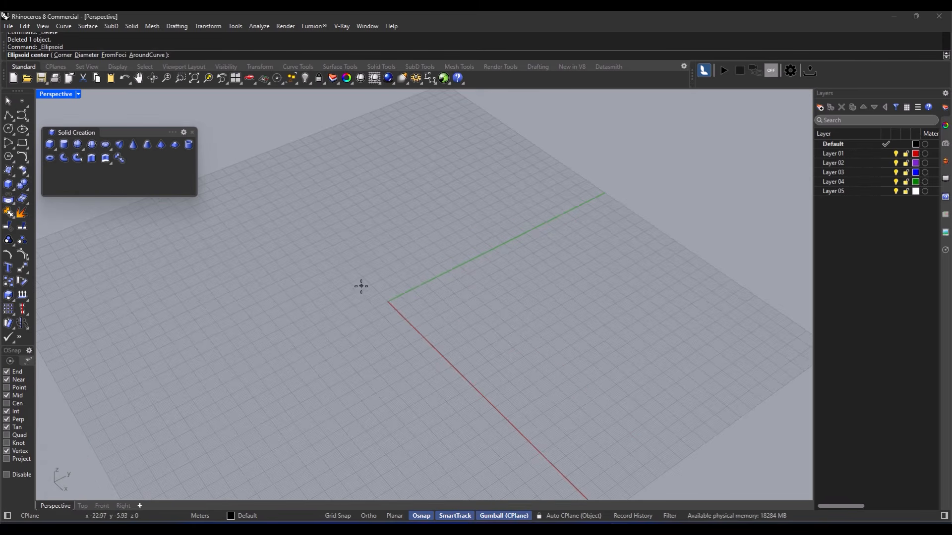
click(307, 302)
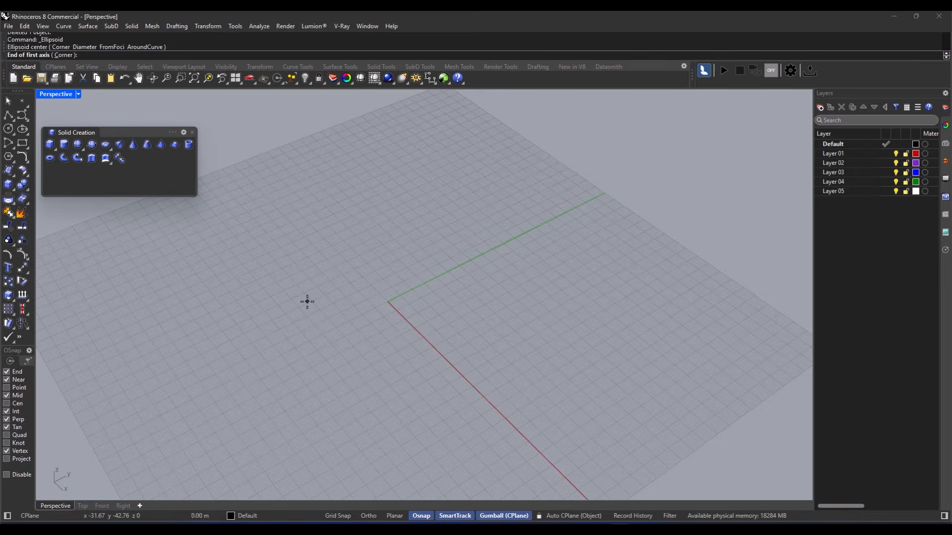
click(479, 300)
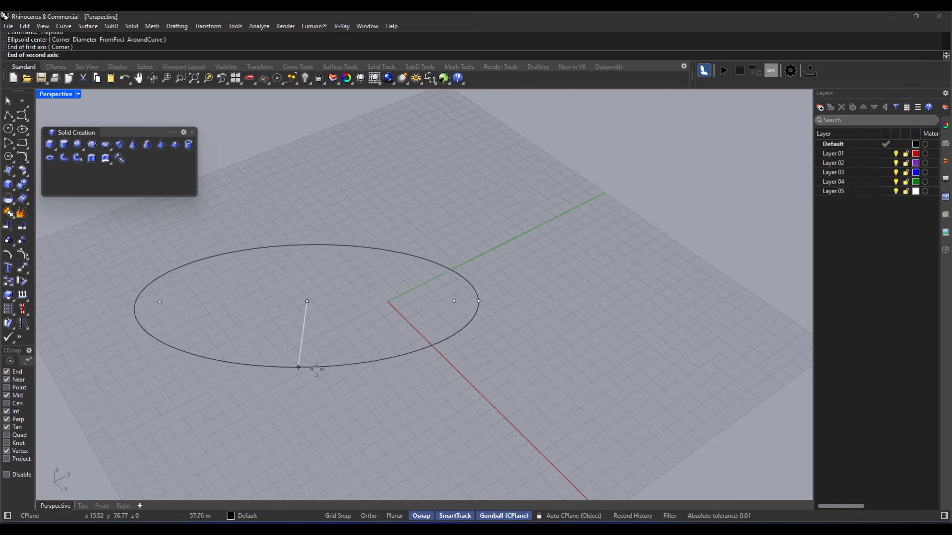
click(302, 374)
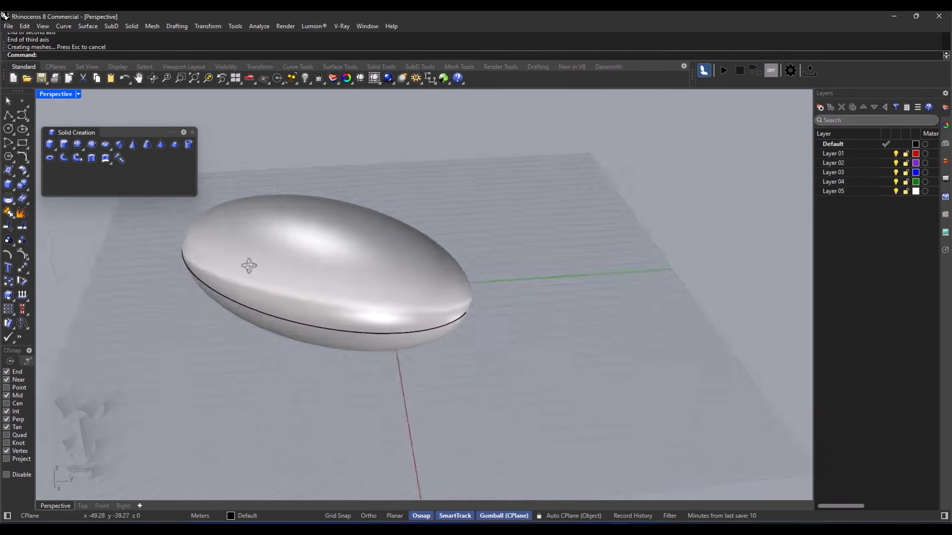
right_drag(249, 264, 391, 279)
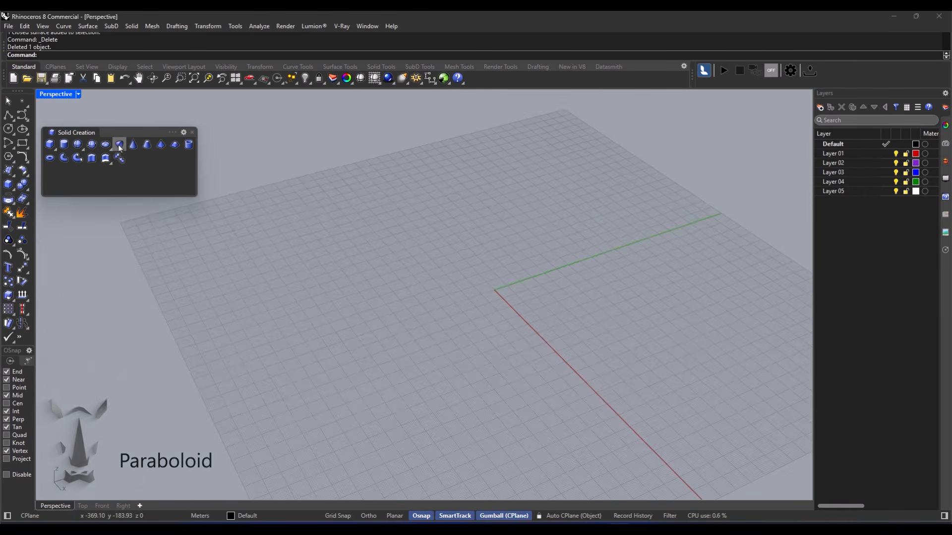
- With Ortho on, build a paraboloid focused at the origin (focus-to-vertex 24.7311), then delete it
click(119, 144)
key(F8)
right_drag(481, 296, 354, 286)
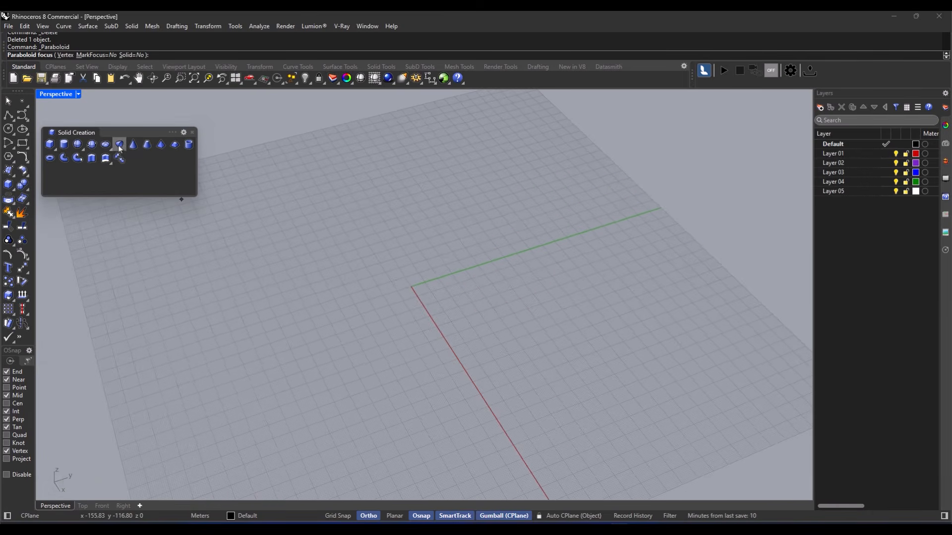
click(411, 287)
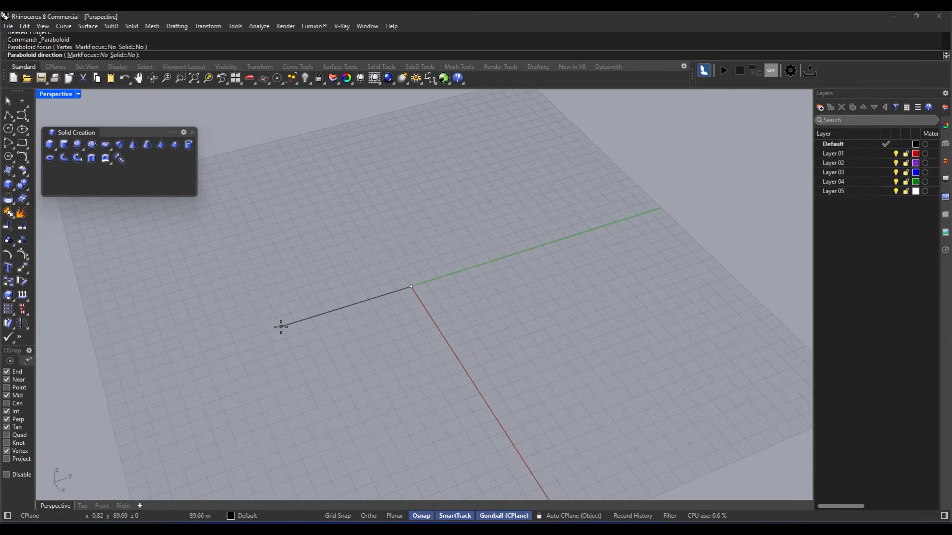
click(326, 314)
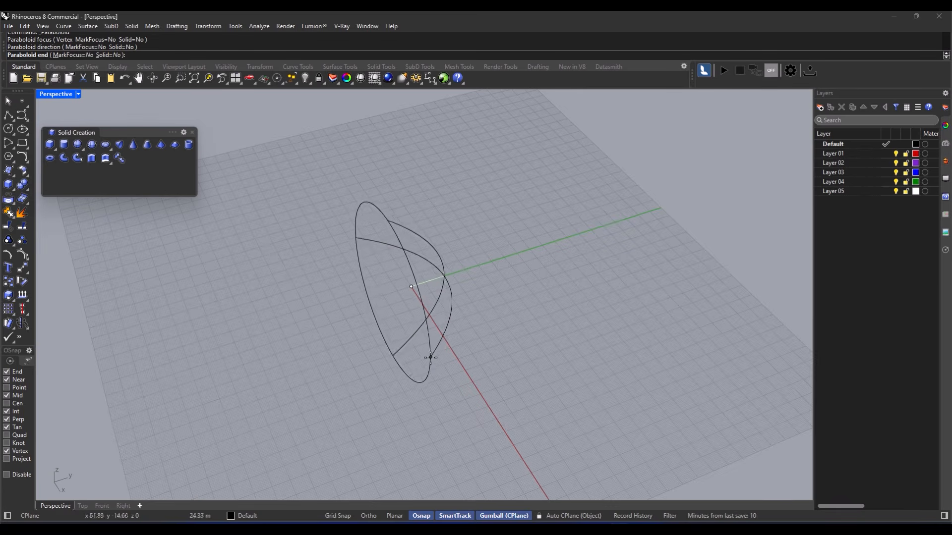
click(429, 355)
mouse_move(425, 350)
right_down()
mouse_move(461, 302)
mouse_move(357, 259)
mouse_move(403, 297)
mouse_move(398, 307)
mouse_move(453, 281)
mouse_move(493, 311)
mouse_move(380, 309)
mouse_move(451, 298)
mouse_move(459, 311)
right_up()
click(424, 312)
key(Delete)
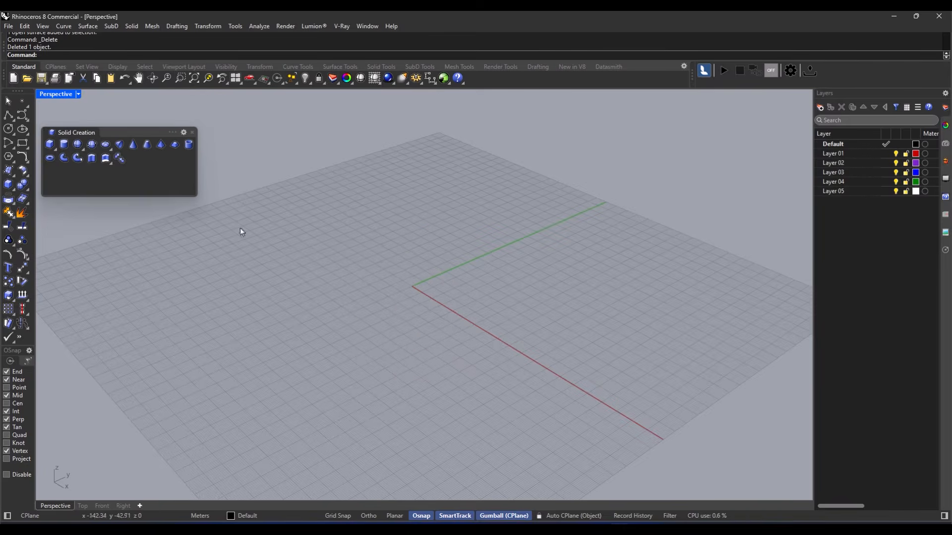
- Build a cone at the origin with base radius 13.79 and height 29.70
click(133, 148)
scroll(402, 280, up, 3)
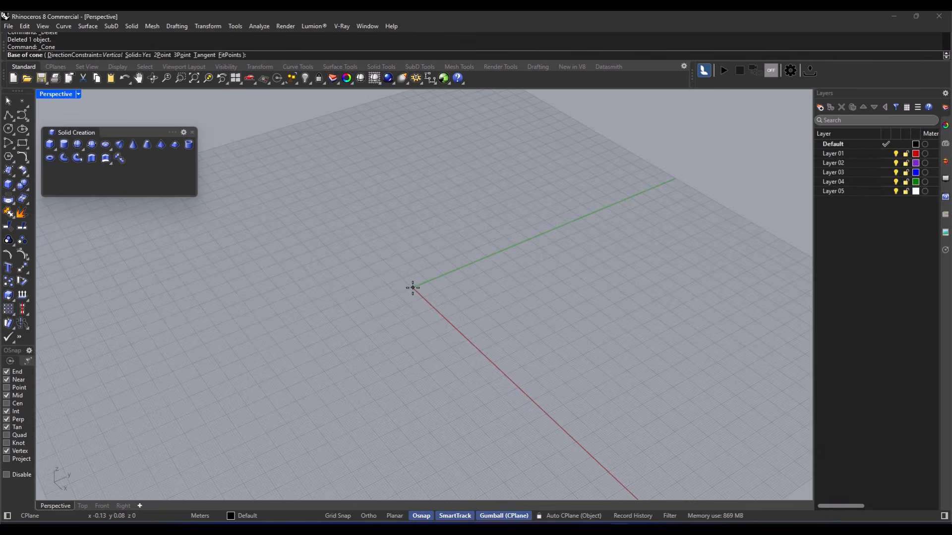
click(414, 288)
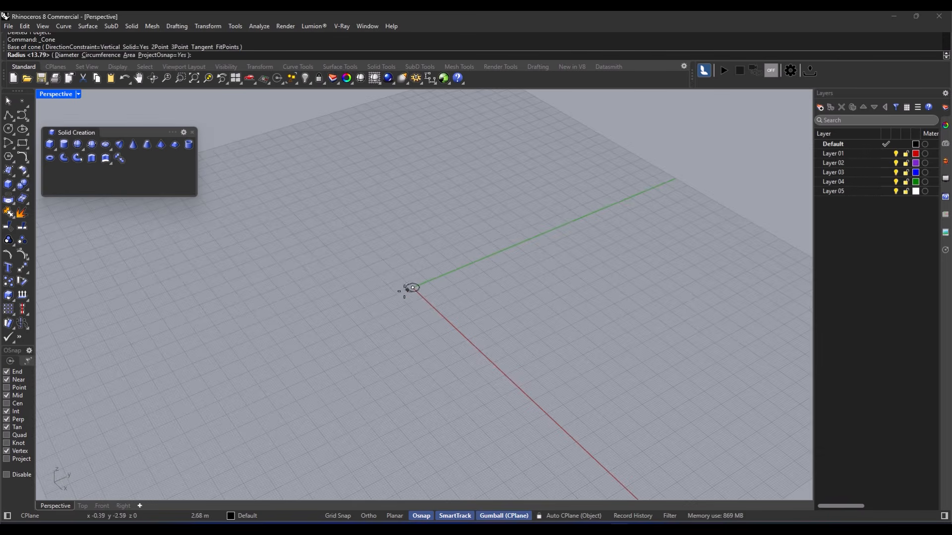
click(355, 306)
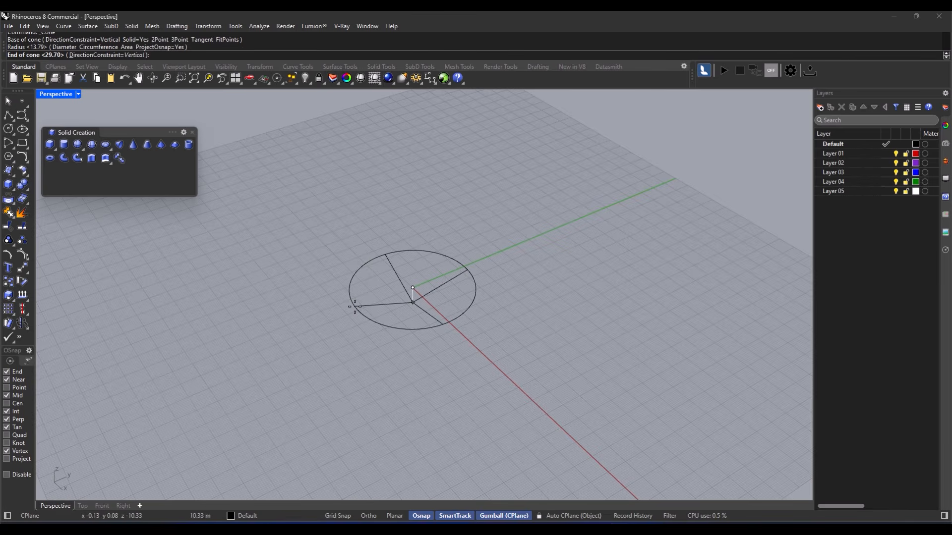
click(369, 120)
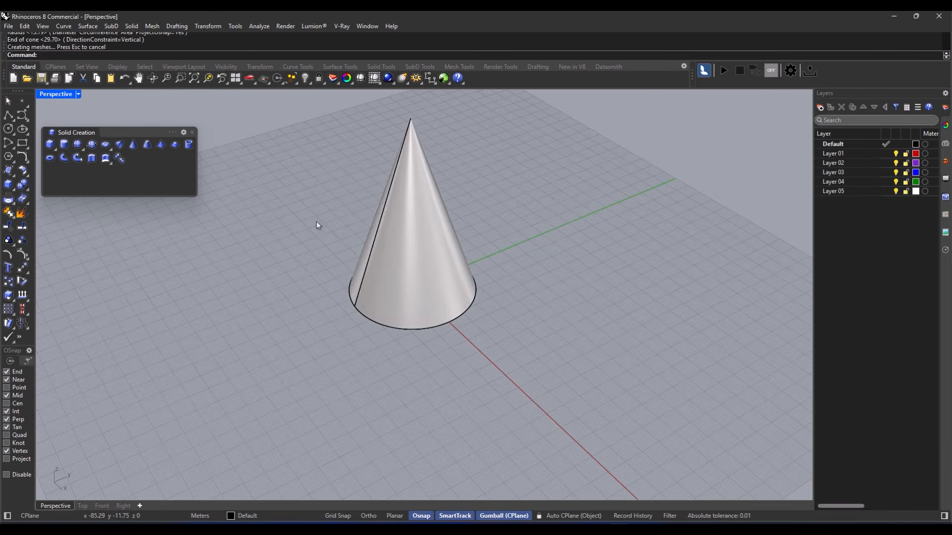
click(133, 146)
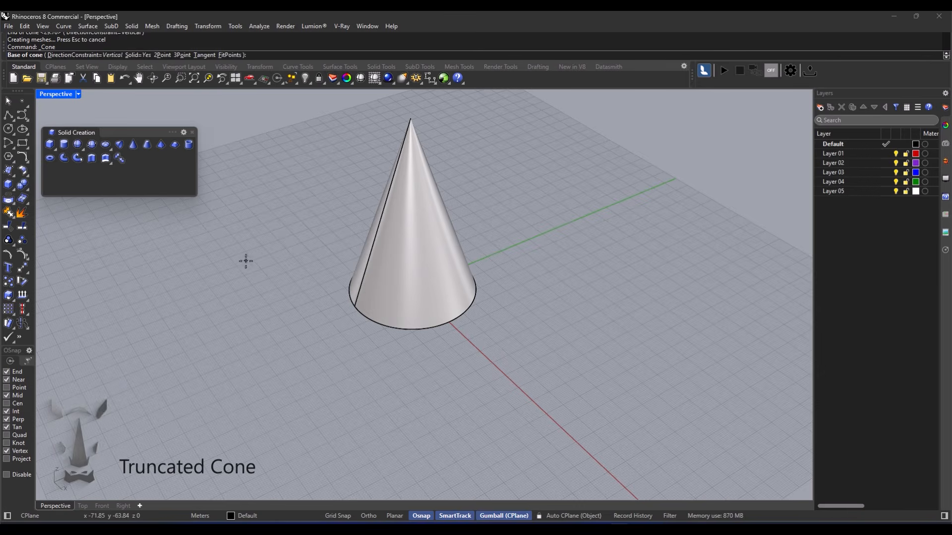
key(Escape)
- Delete the cone, build a truncated cone at the origin, then begin a pyramid
click(423, 307)
key(Delete)
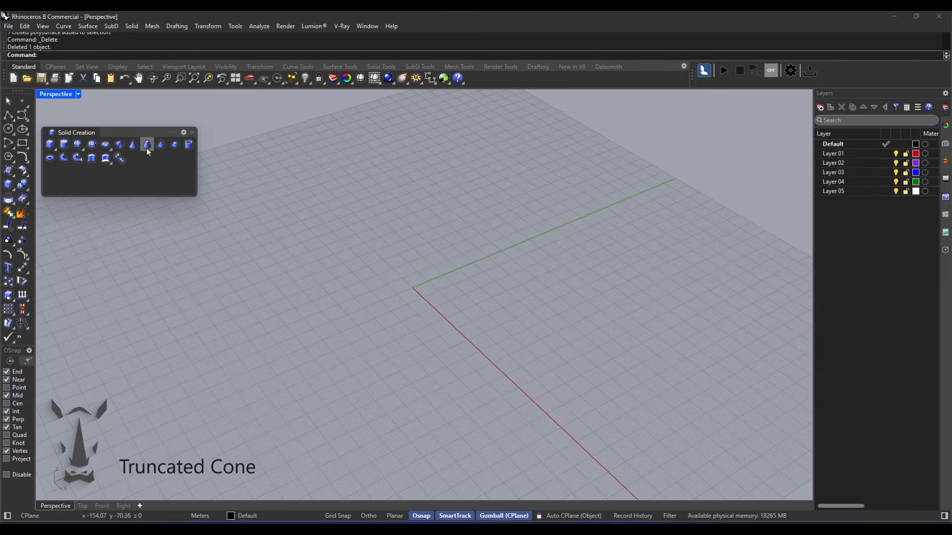
click(147, 145)
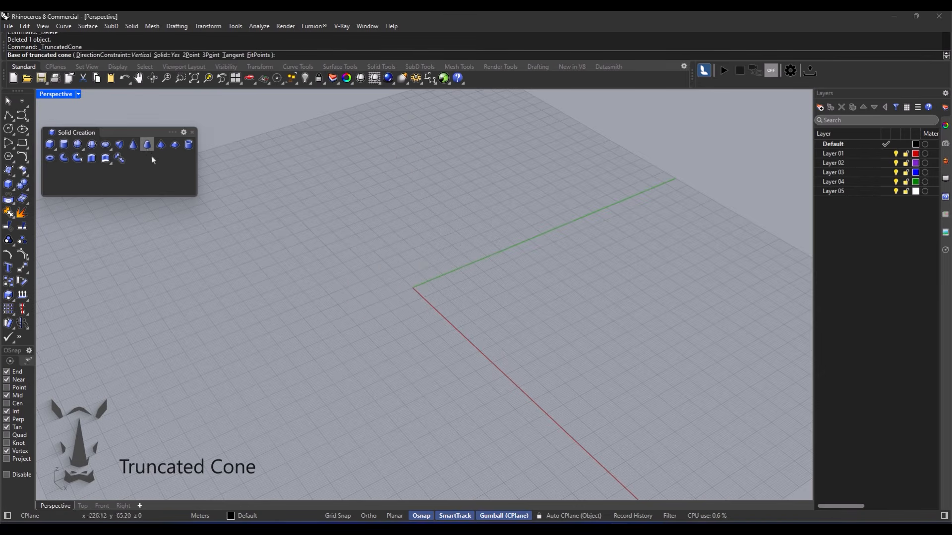
click(412, 288)
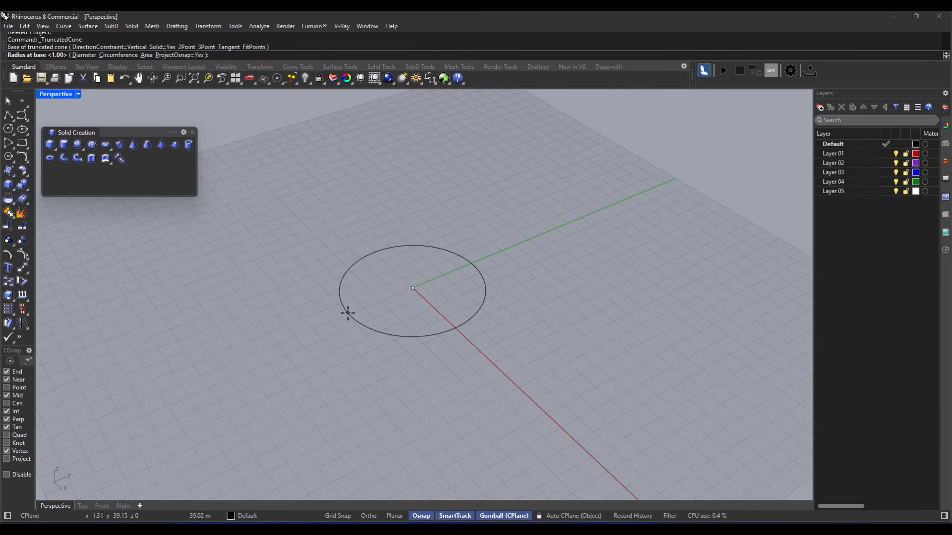
click(347, 313)
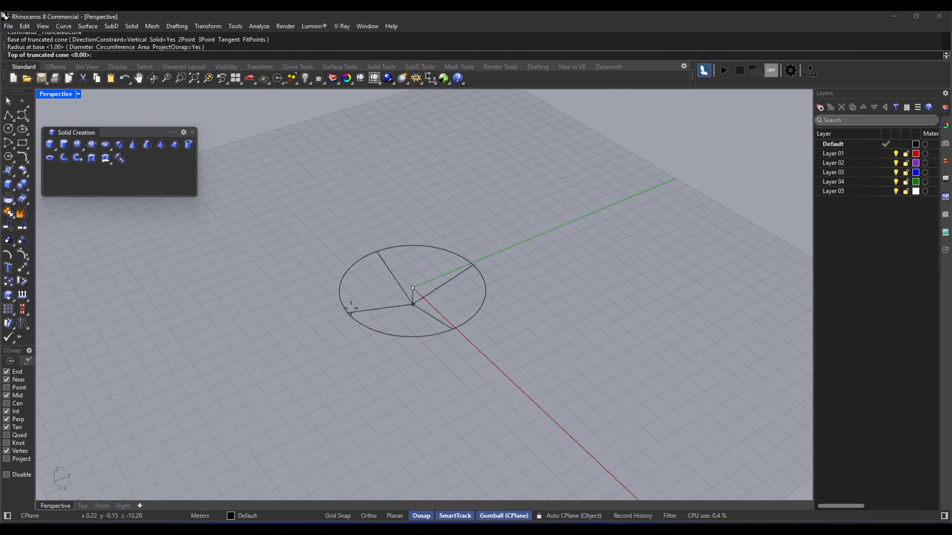
click(373, 120)
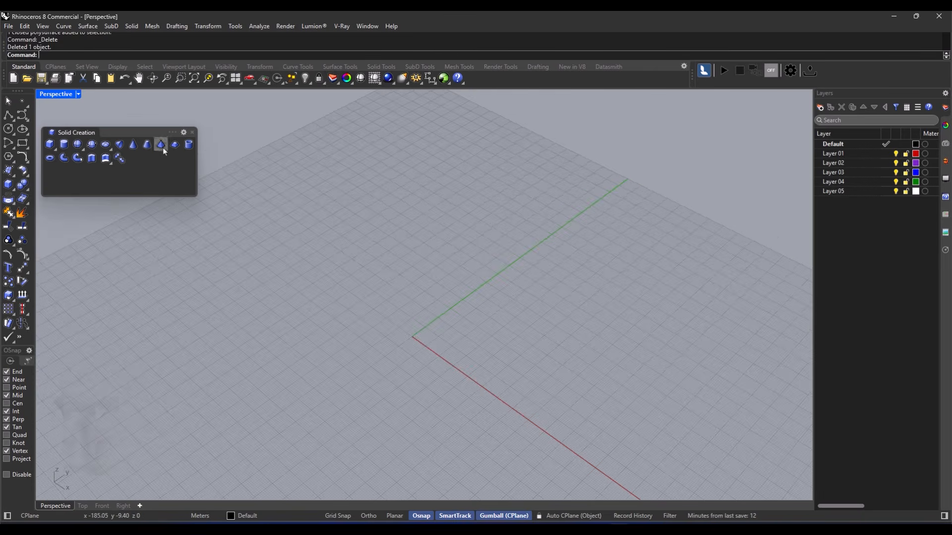
click(164, 148)
right_drag(357, 336, 411, 335)
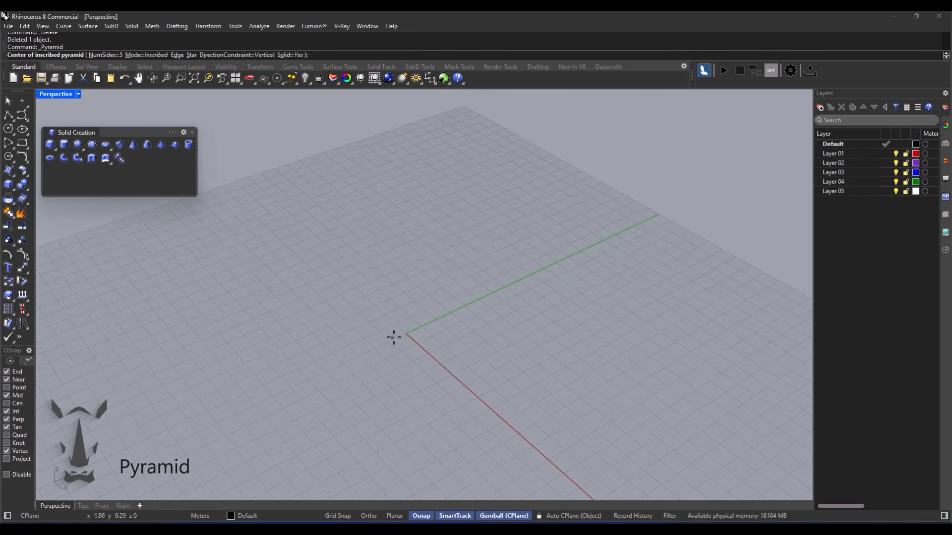
- Build a five-sided pyramid centred on the origin from a corner and apex, then delete it
click(408, 333)
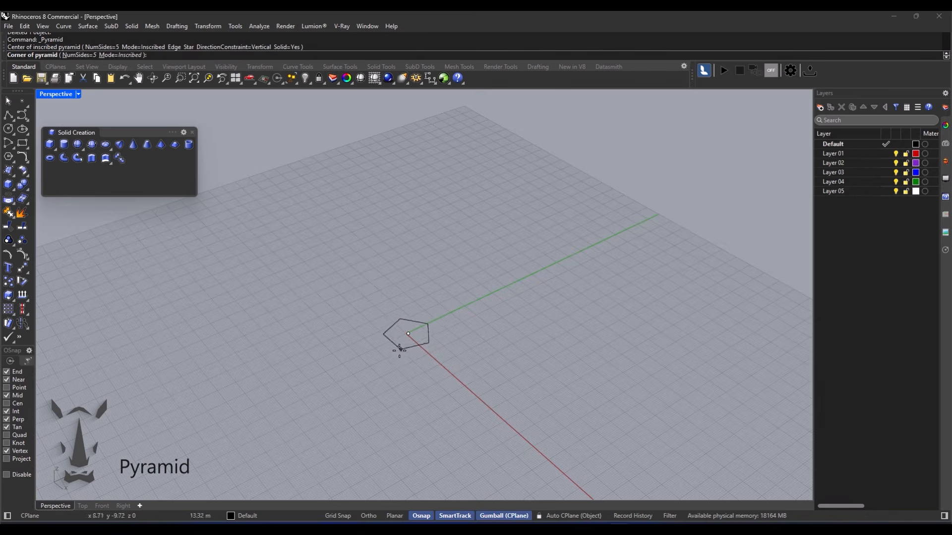
click(326, 371)
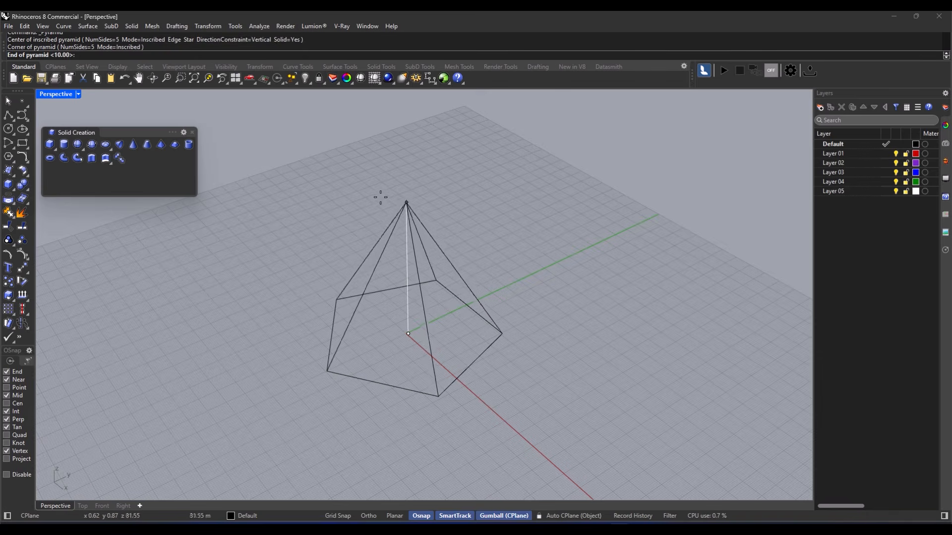
click(374, 164)
mouse_move(442, 261)
right_down()
mouse_move(297, 240)
mouse_move(415, 278)
mouse_move(331, 352)
mouse_move(363, 321)
mouse_move(357, 298)
right_up()
click(368, 329)
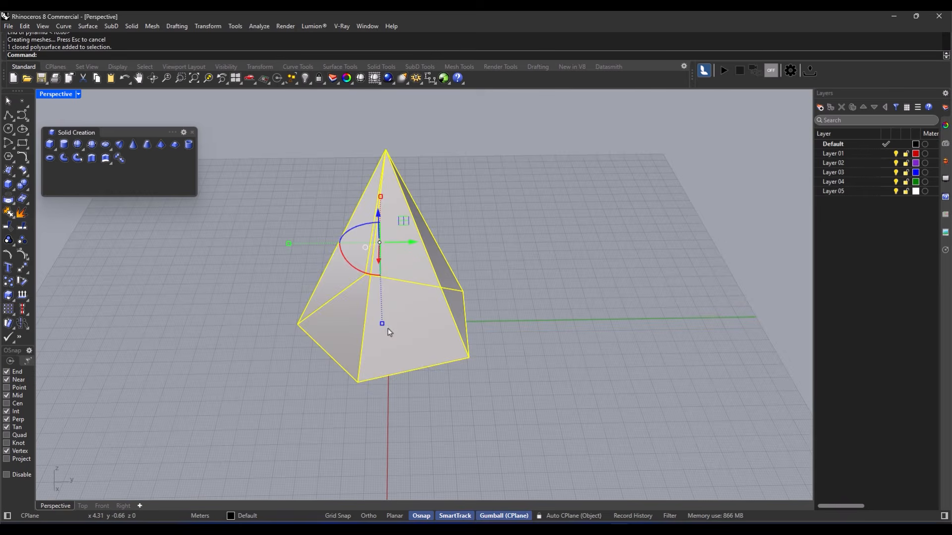
key(Delete)
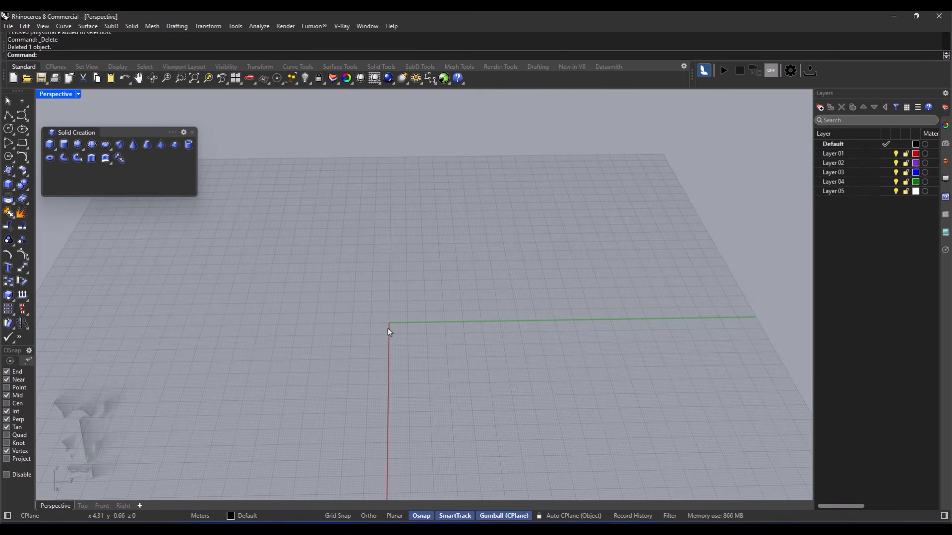
- Build a five-sided truncated pyramid at the origin with a pentagon top, then delete it
click(174, 145)
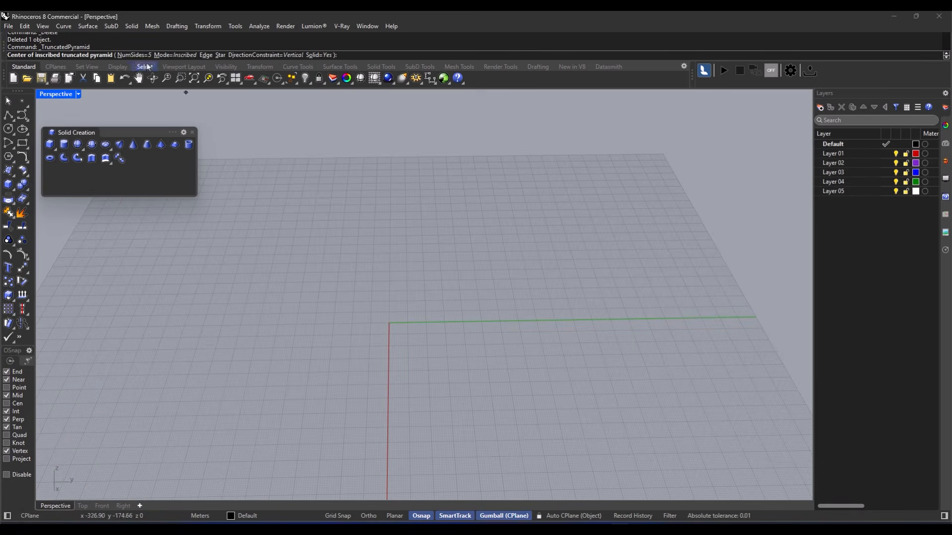
click(389, 323)
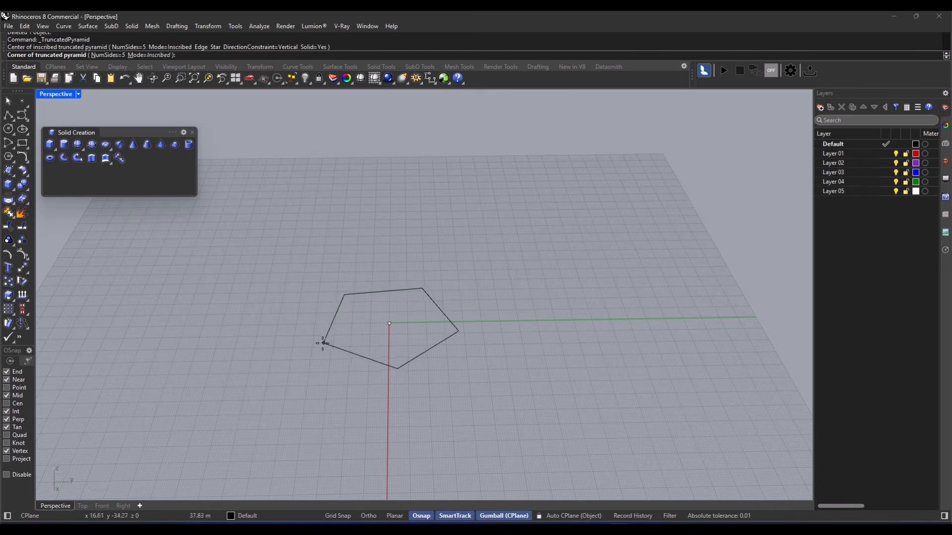
click(296, 324)
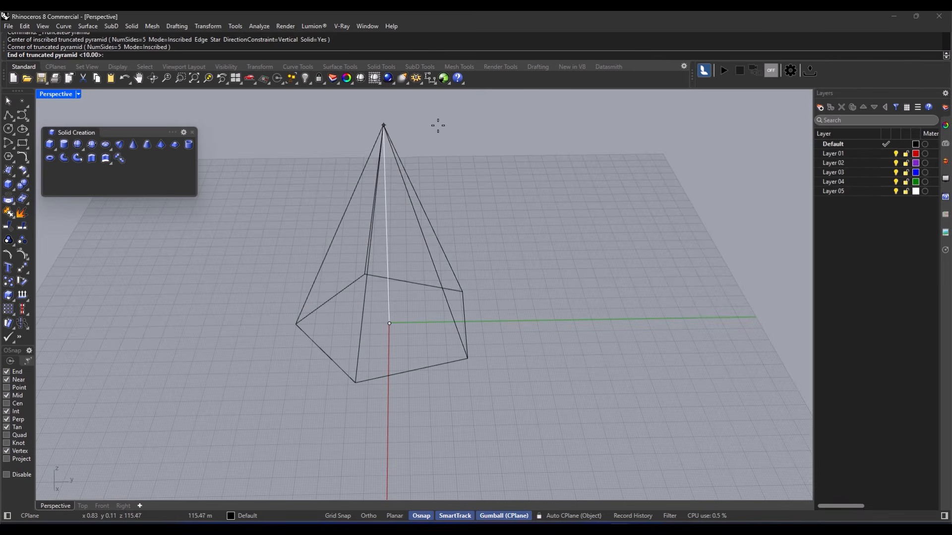
click(436, 131)
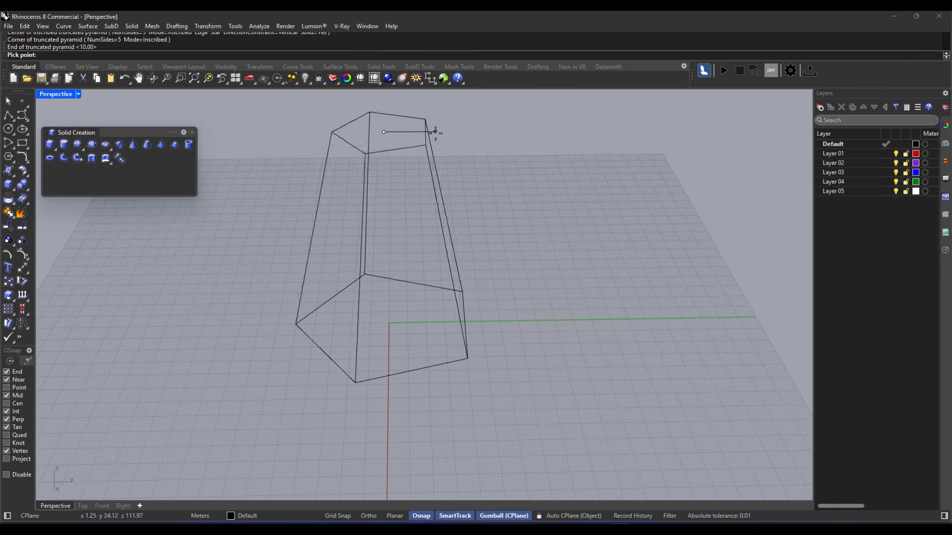
click(416, 189)
mouse_move(416, 189)
right_down()
mouse_move(345, 319)
mouse_move(331, 281)
right_up()
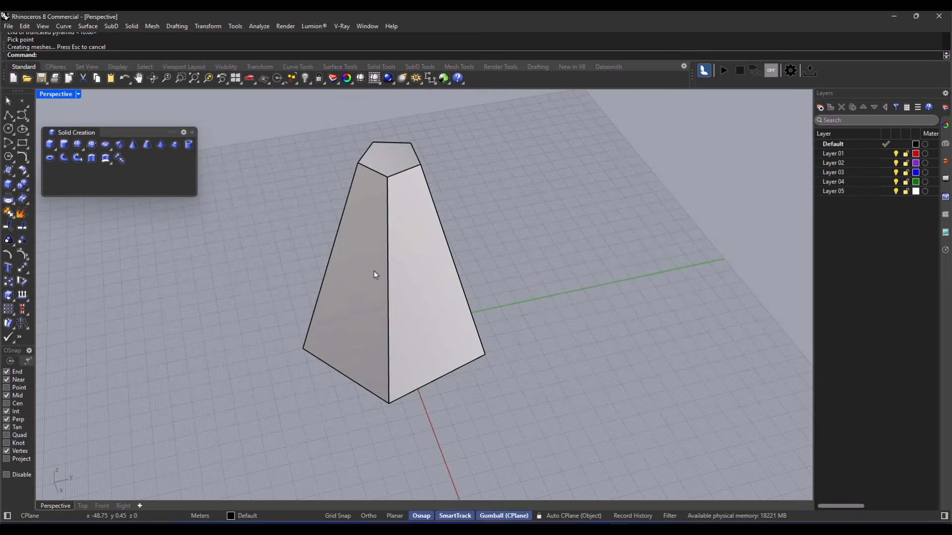
click(460, 305)
key(Delete)
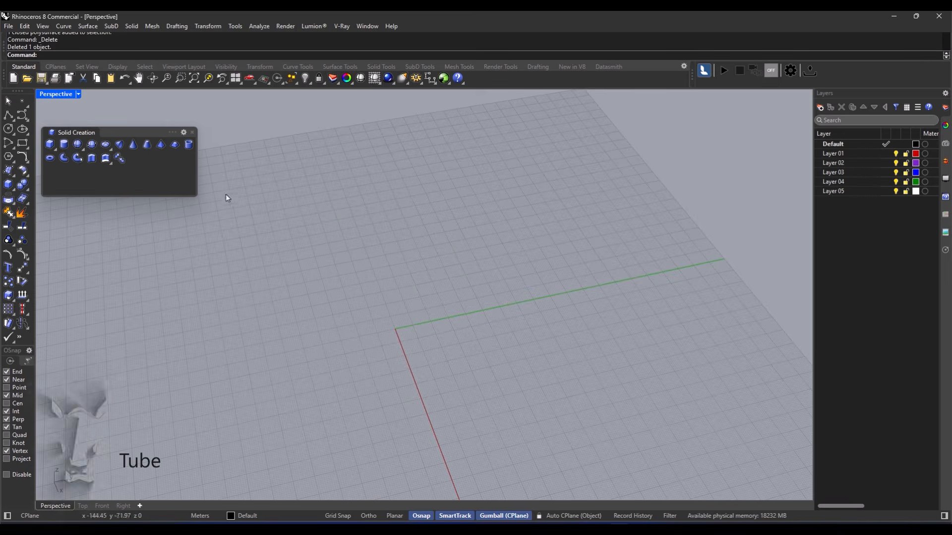
- Build a hollow tube at the origin, radius 7.44 and height 14.49, then delete it
click(189, 145)
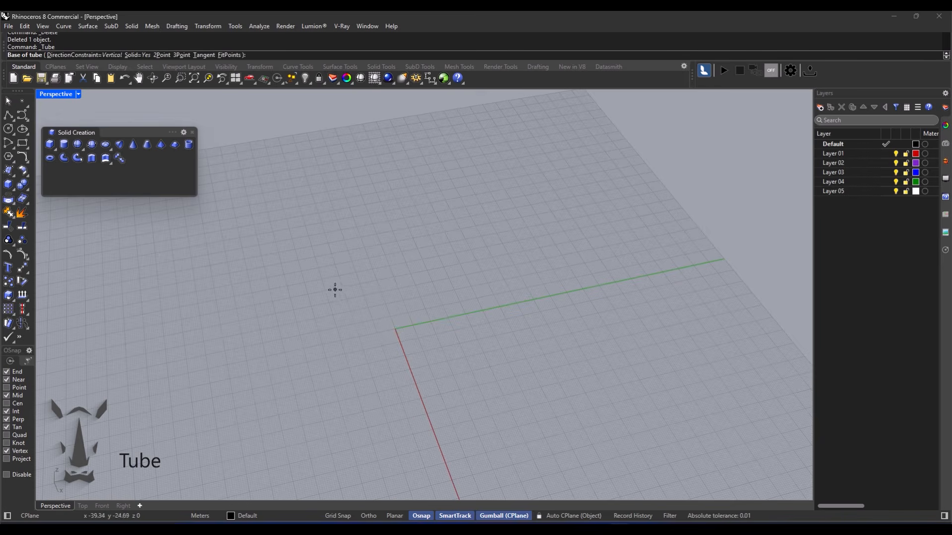
click(396, 329)
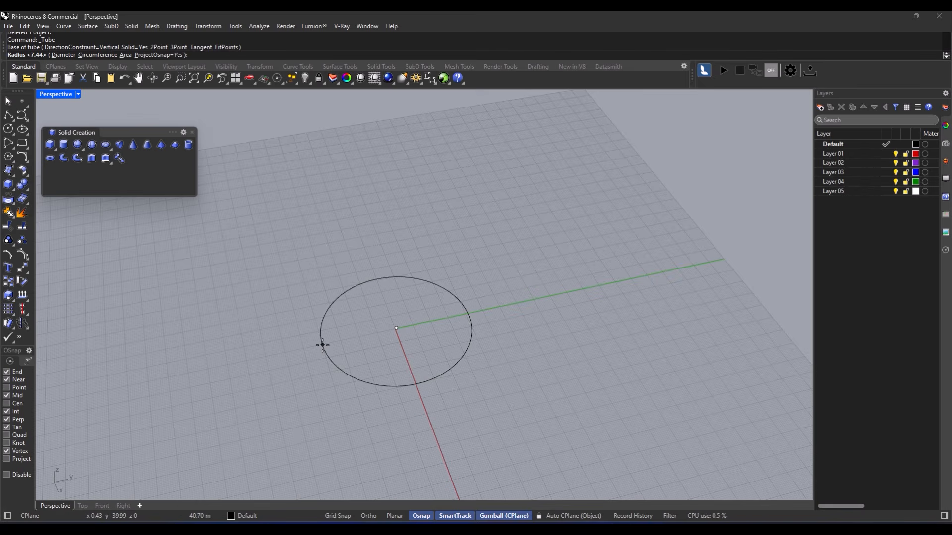
click(322, 345)
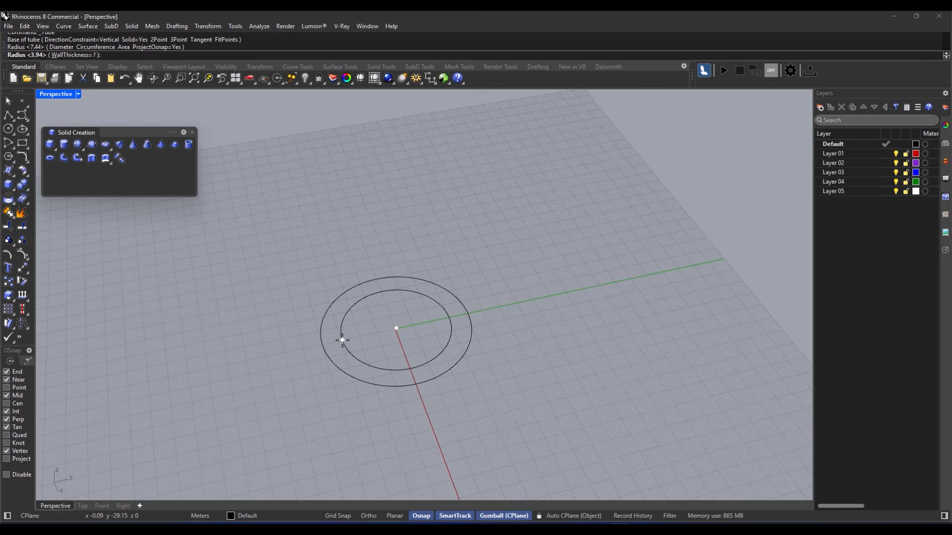
click(342, 340)
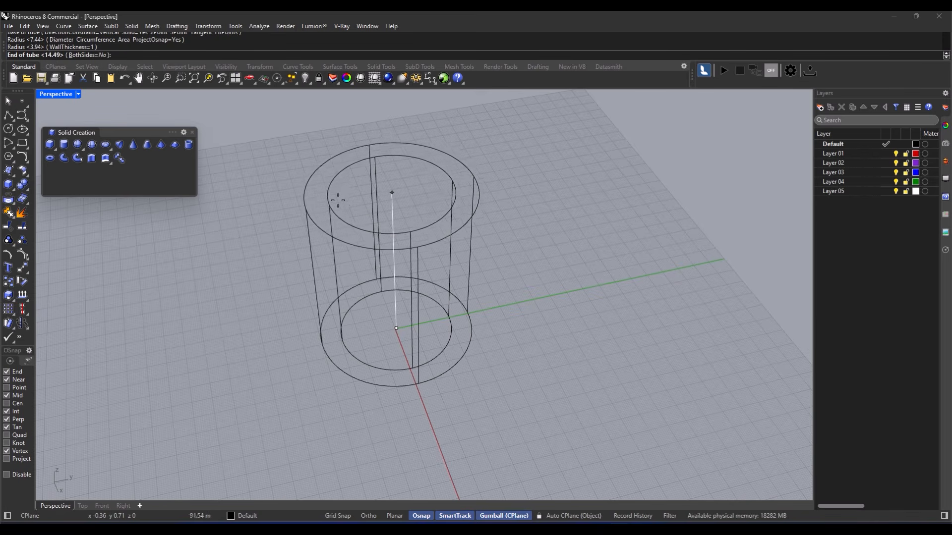
click(344, 226)
mouse_move(387, 247)
right_down()
mouse_move(440, 259)
mouse_move(430, 271)
mouse_move(336, 246)
mouse_move(387, 293)
right_up()
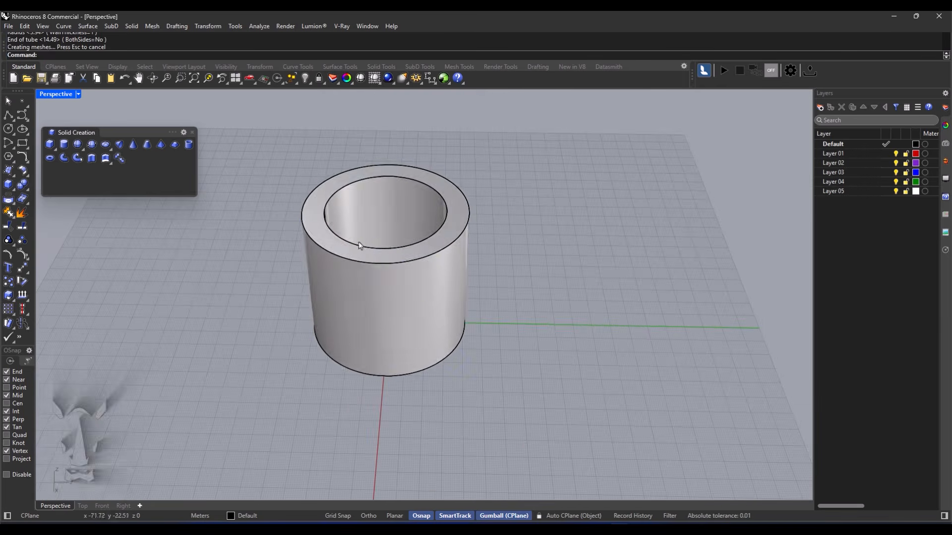
click(389, 296)
key(Delete)
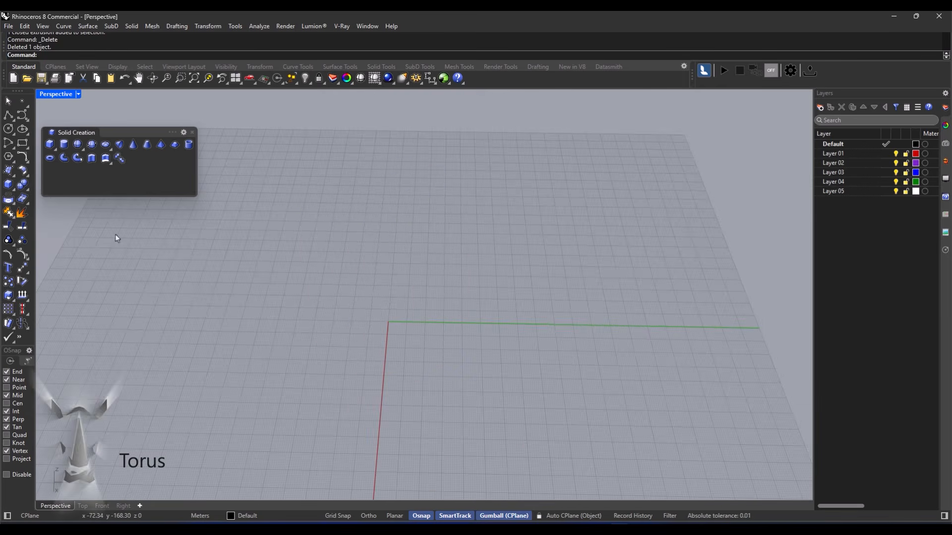
- Create a torus at the origin with radii 19.11 and 9.19, then delete it
click(50, 160)
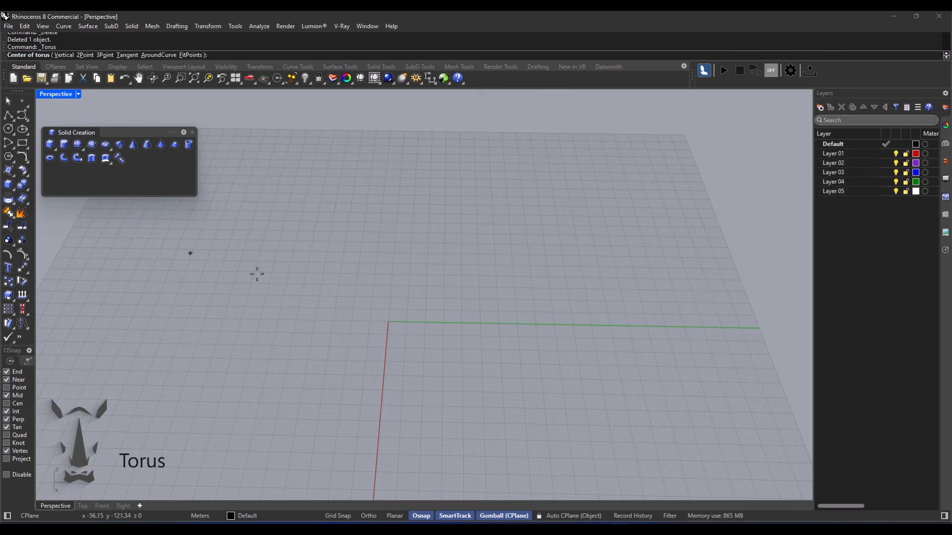
right_drag(386, 323, 399, 329)
click(399, 330)
click(319, 346)
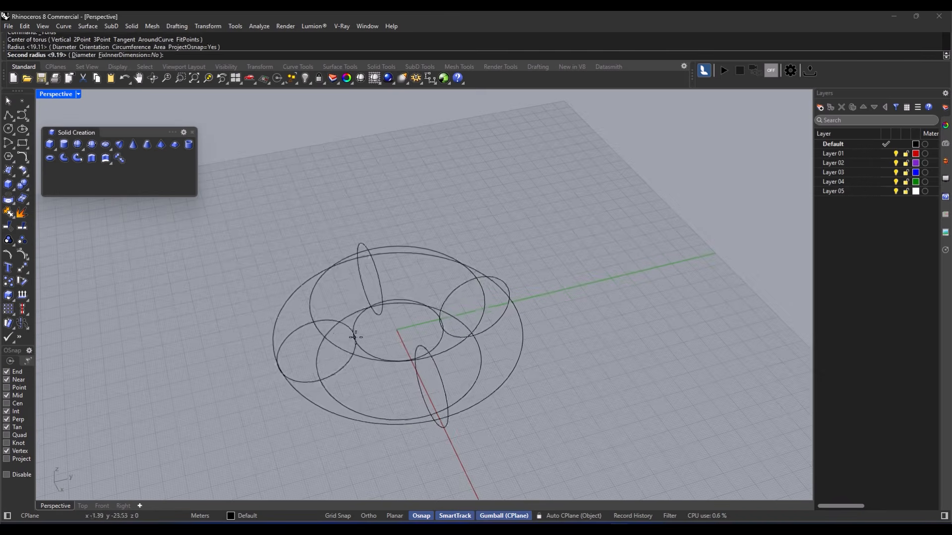
click(332, 272)
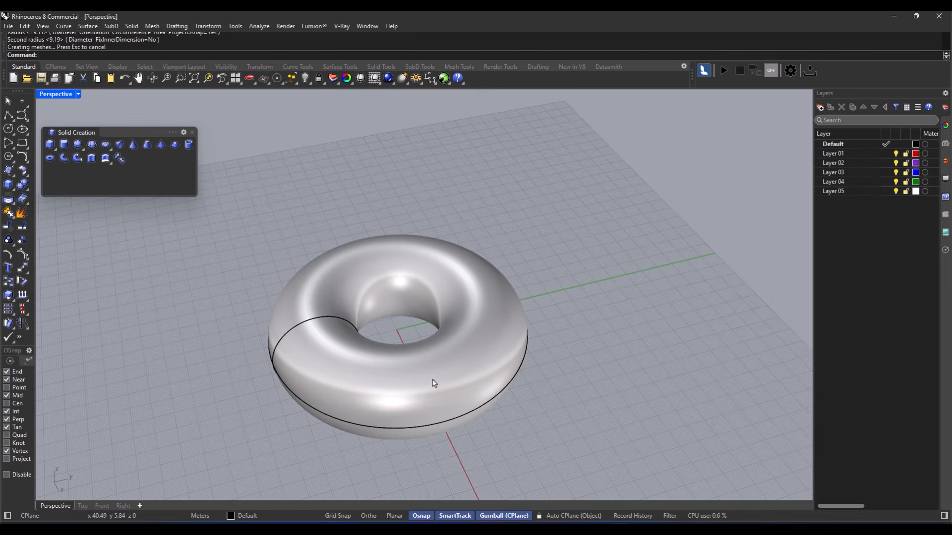
right_drag(423, 375, 420, 350)
click(371, 363)
key(Delete)
key(Return)
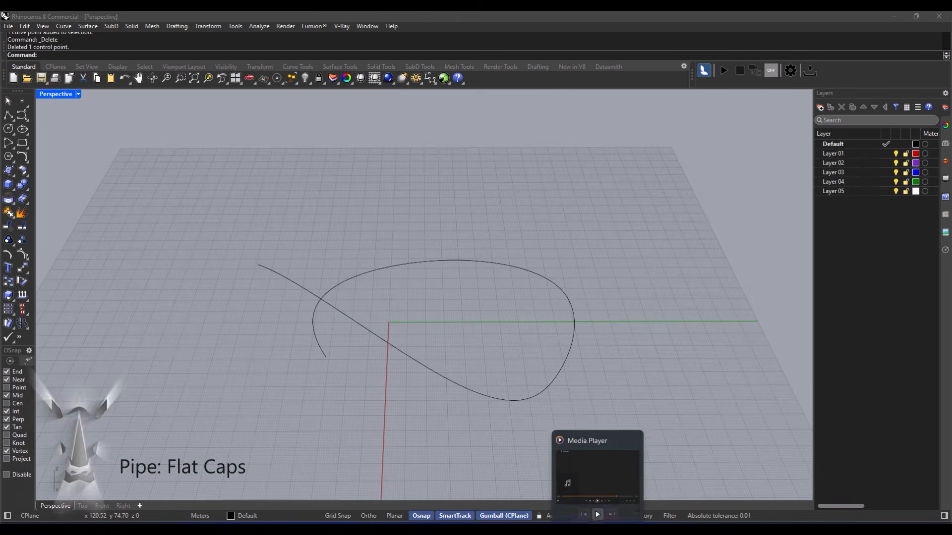
- Dismiss the media preview and pick the looping curve as a flat-capped pipe path
click(597, 513)
click(625, 378)
right_drag(330, 330, 393, 333)
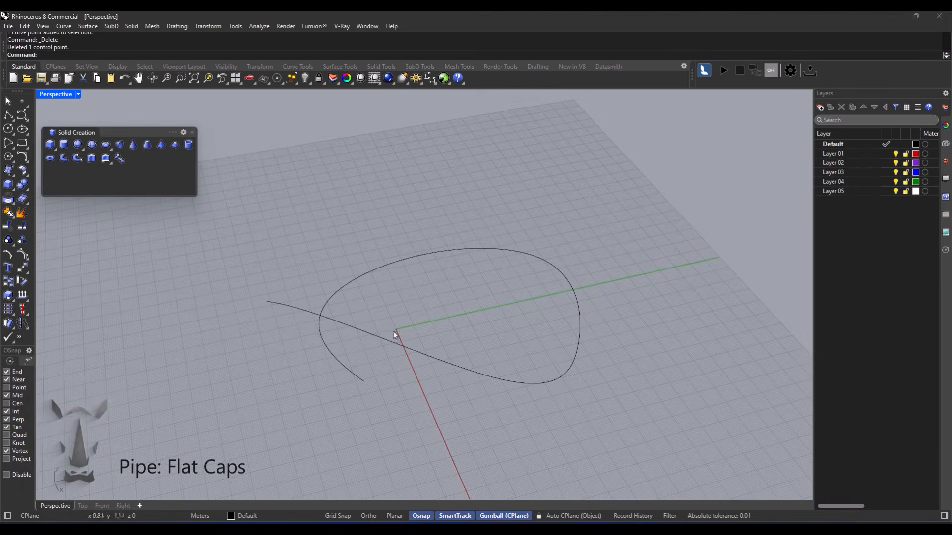
click(67, 160)
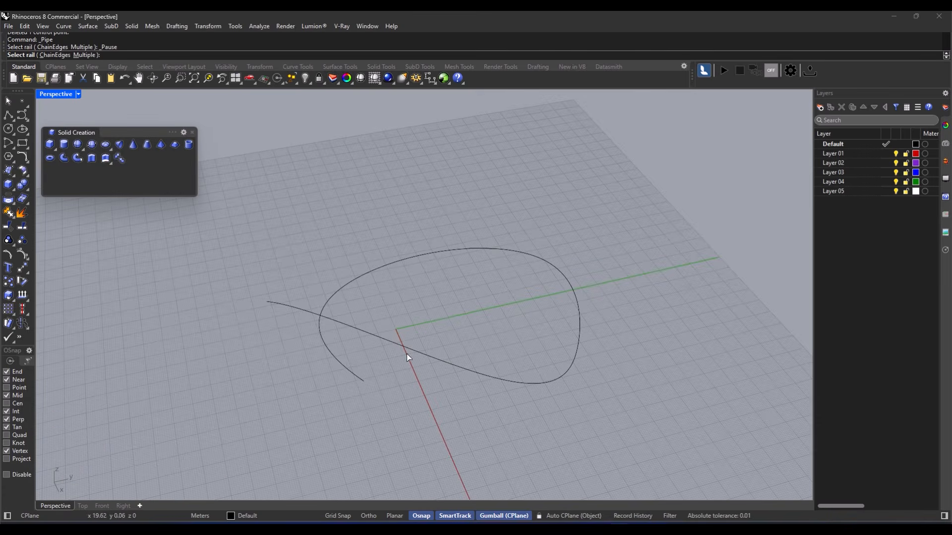
click(424, 355)
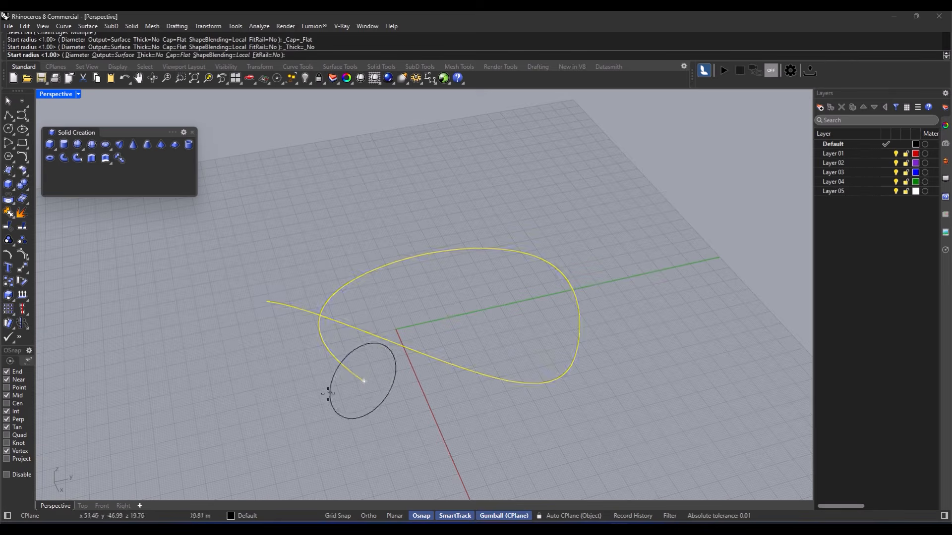
- Give the pipe a start and end radius of 2 and finish it
scroll(361, 382, up, 4)
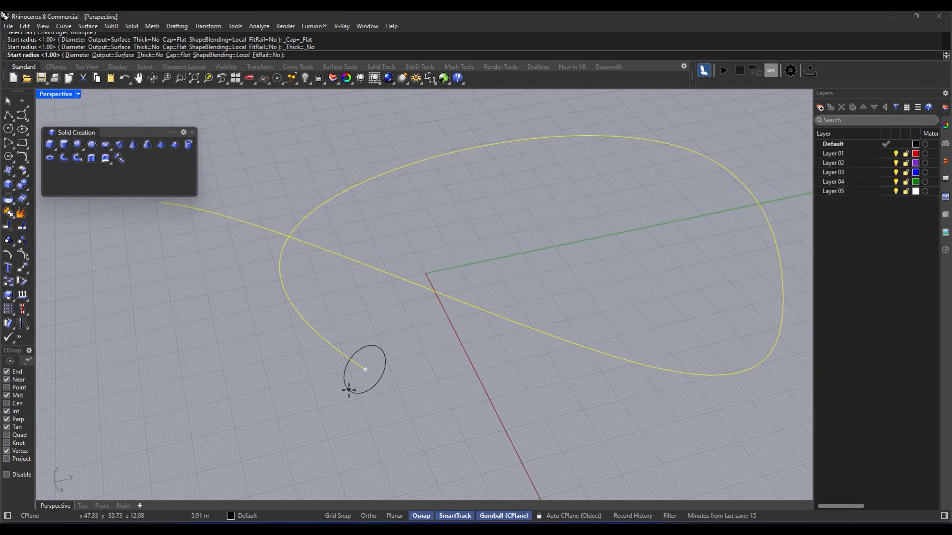
text(5)
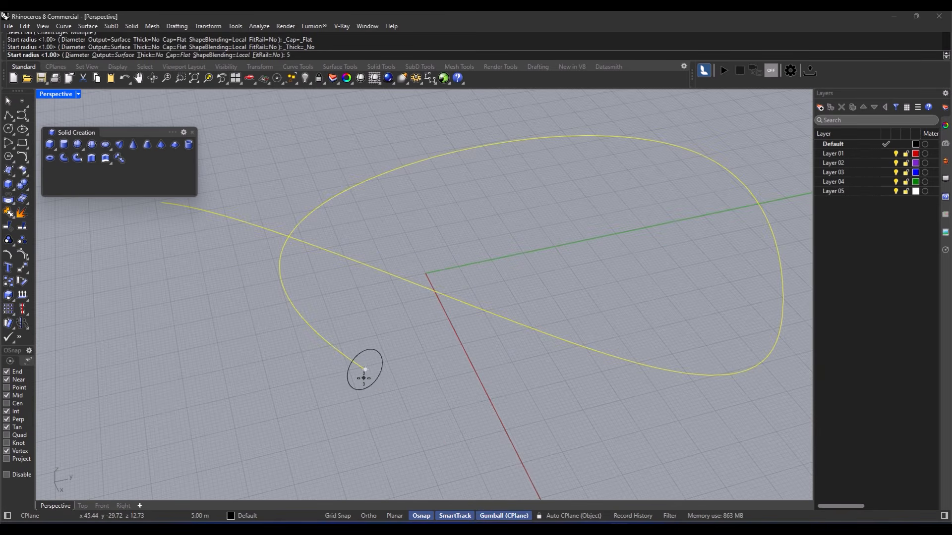
key(BackSpace)
text(2)
key(Return)
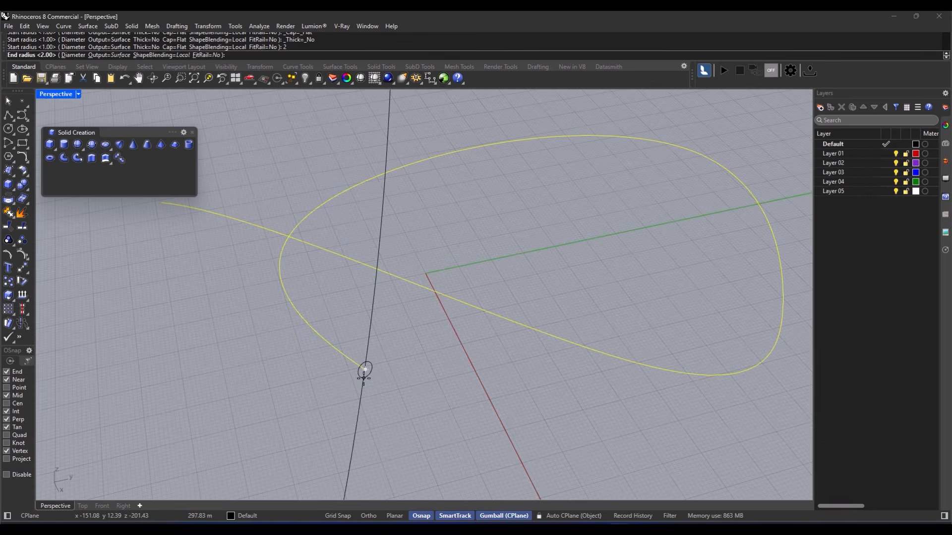
scroll(202, 323, down, 2)
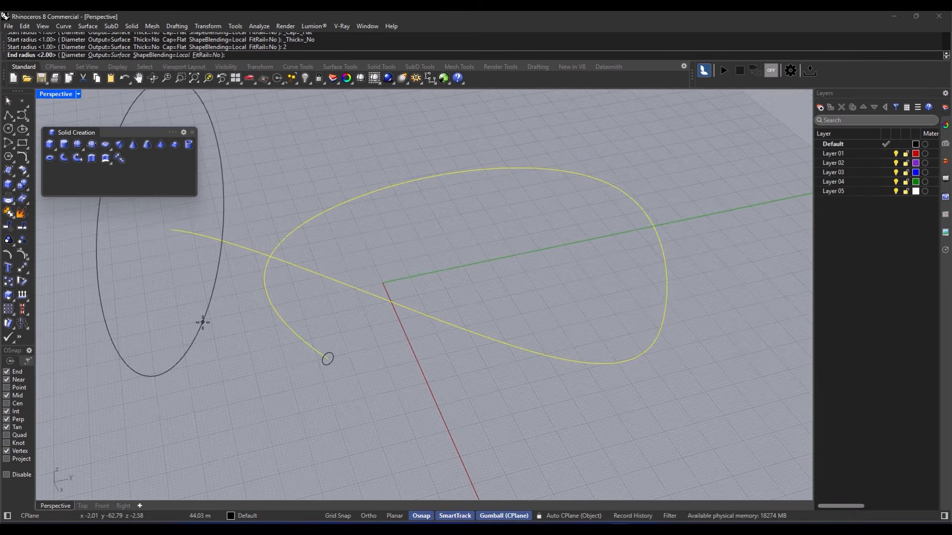
text(2)
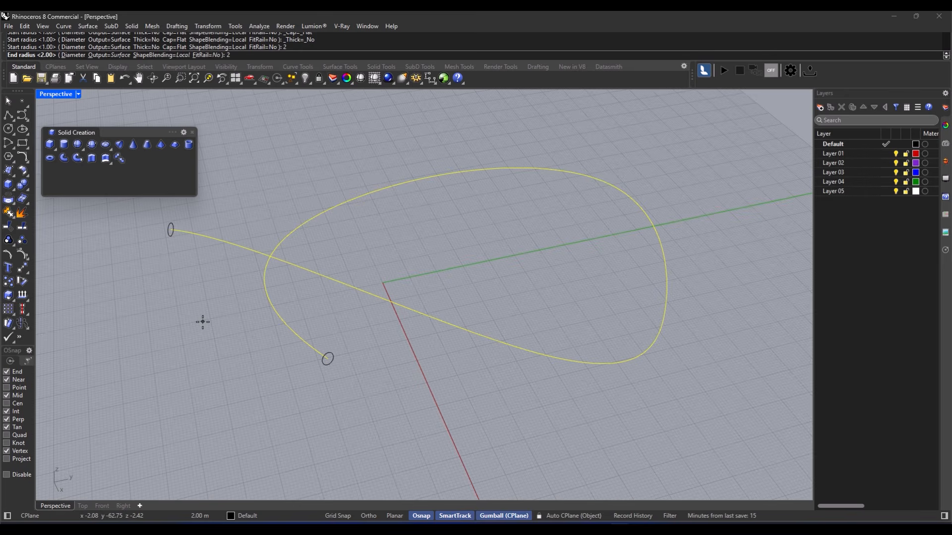
key(Return)
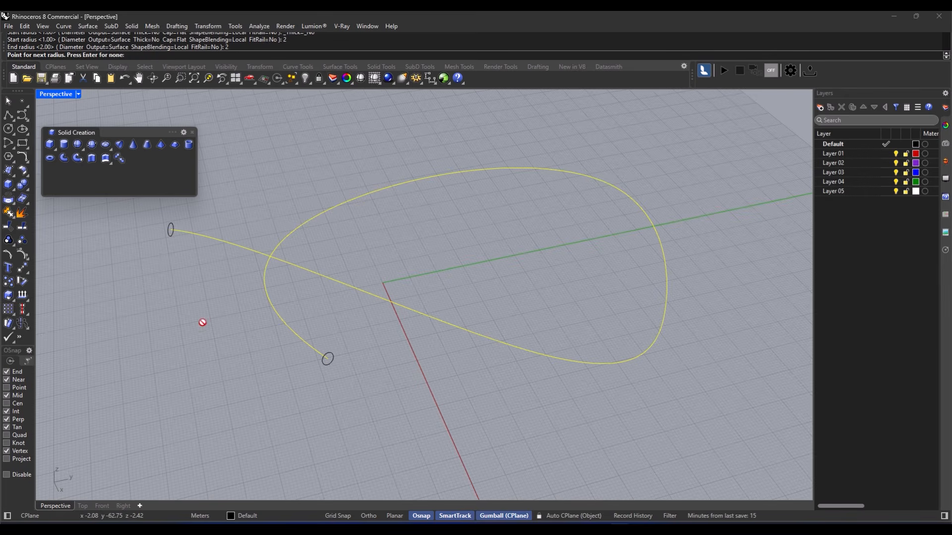
key(Return)
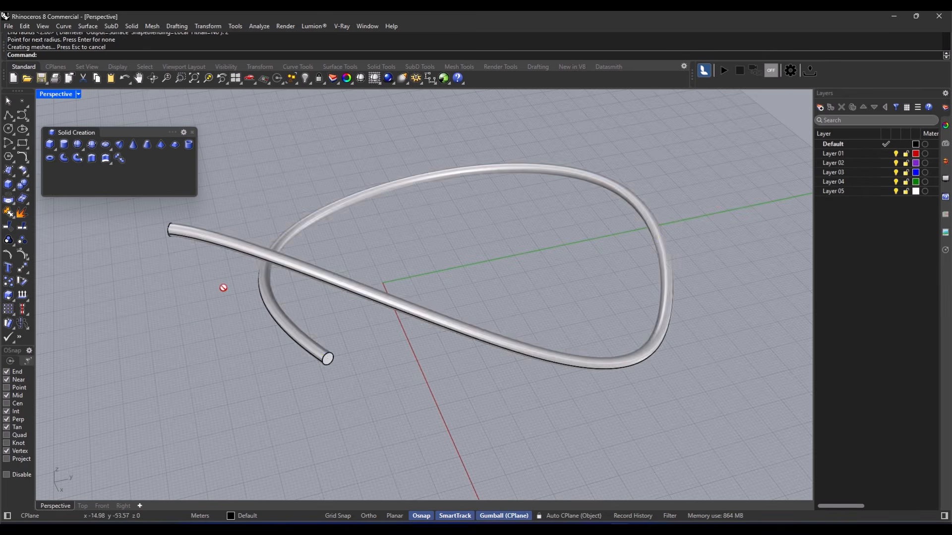
right_drag(403, 399, 382, 384)
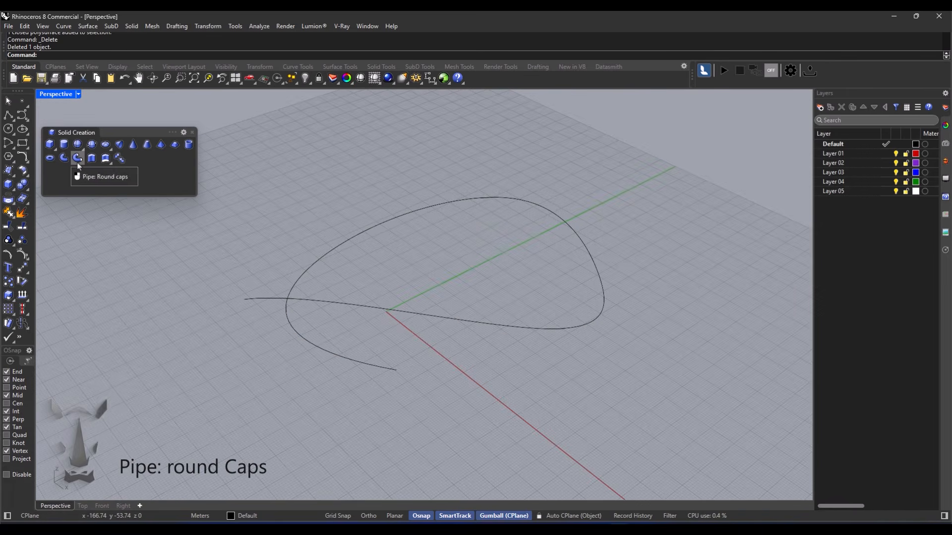
- Pipe the wavy curve with round caps and a radius of 2 at both ends, then orbit to inspect it
click(76, 160)
right_drag(372, 295, 312, 337)
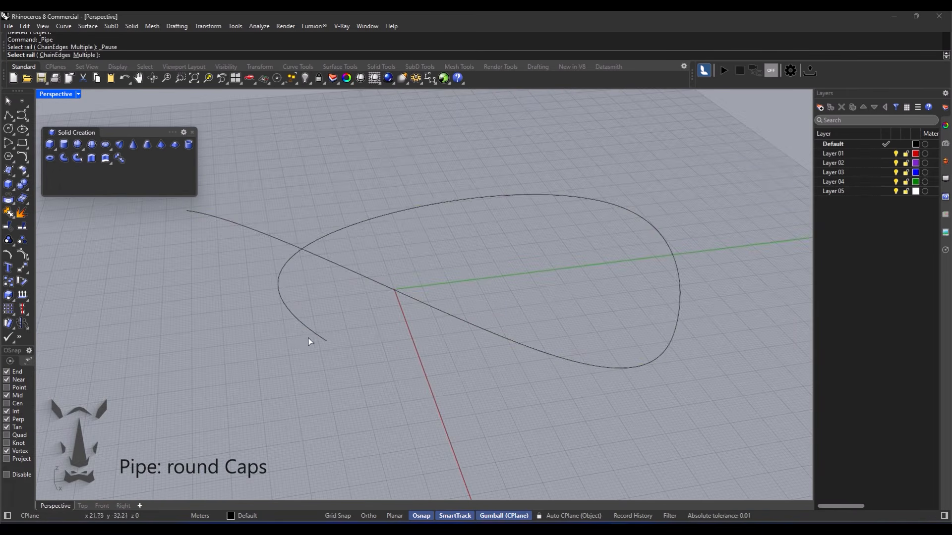
click(304, 330)
text(2.00>)
key(Return)
text(2)
key(Return)
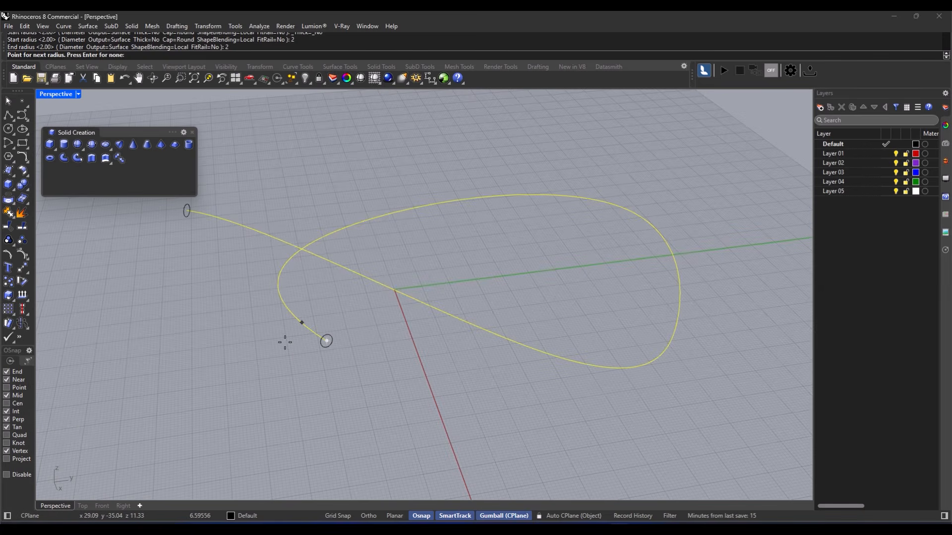
key(Return)
right_drag(314, 369, 433, 376)
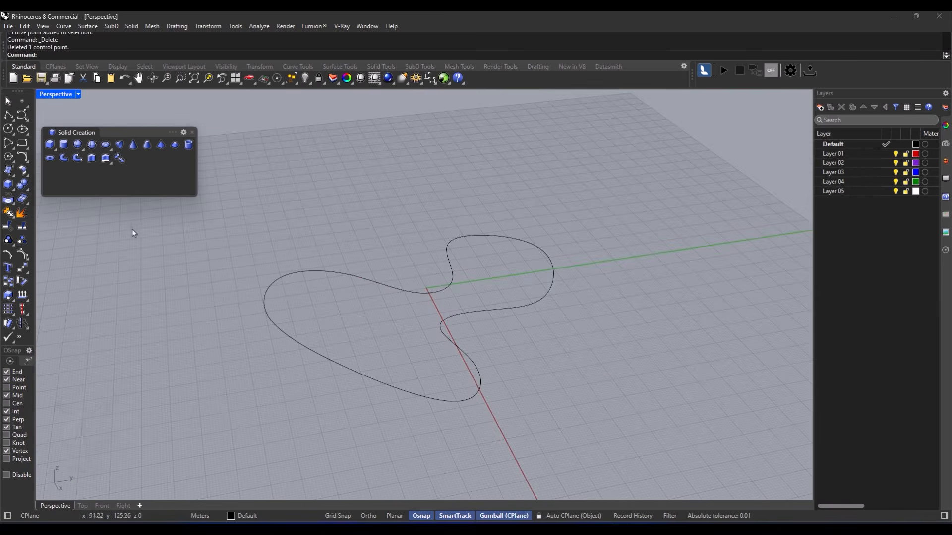
click(92, 159)
click(315, 272)
key(Return)
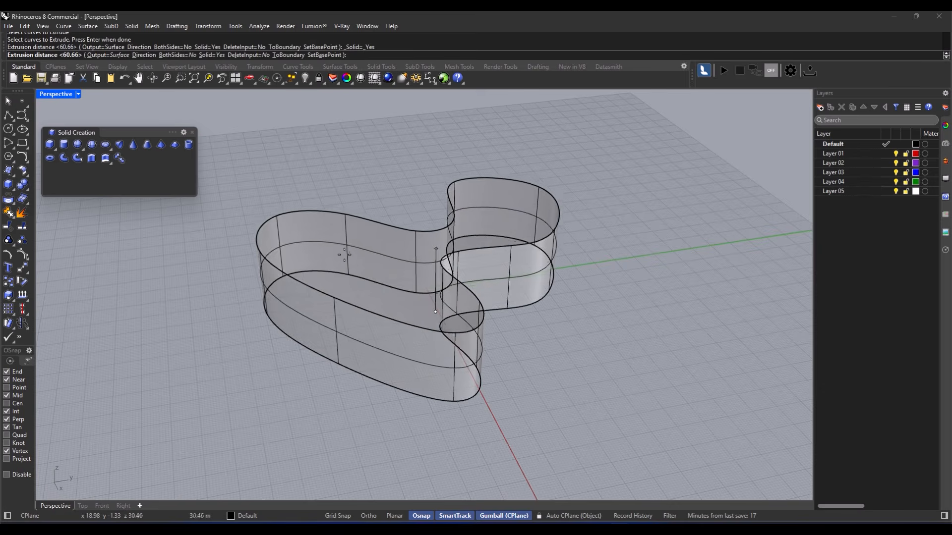
text(10)
key(Return)
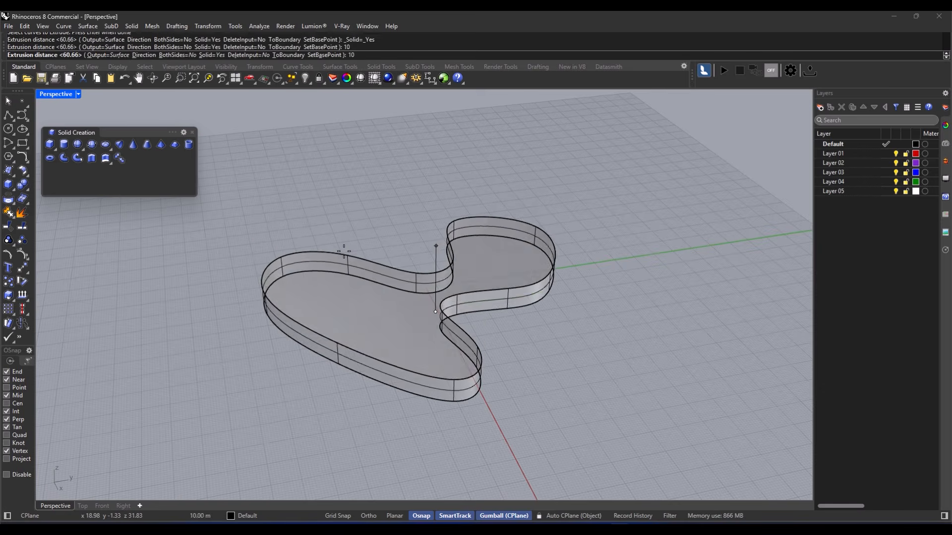
click(382, 341)
key(Delete)
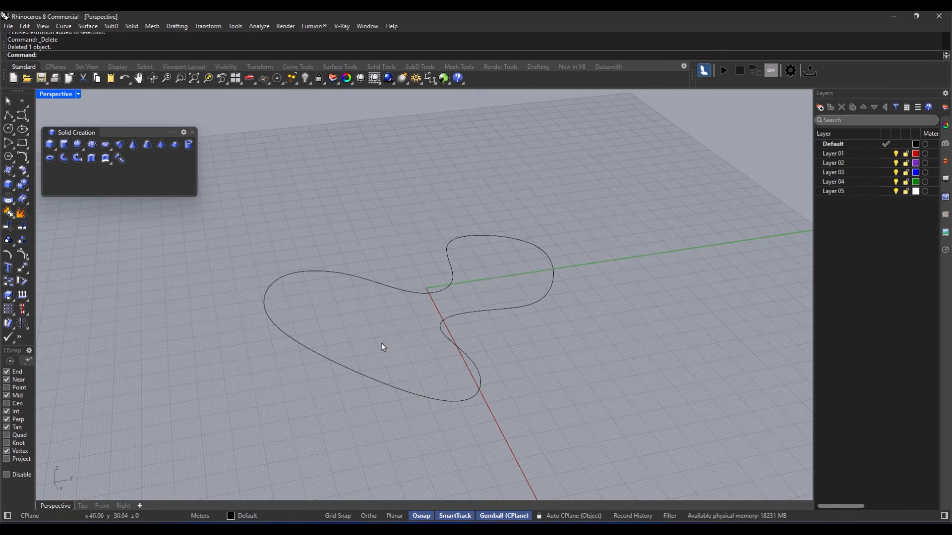
click(312, 352)
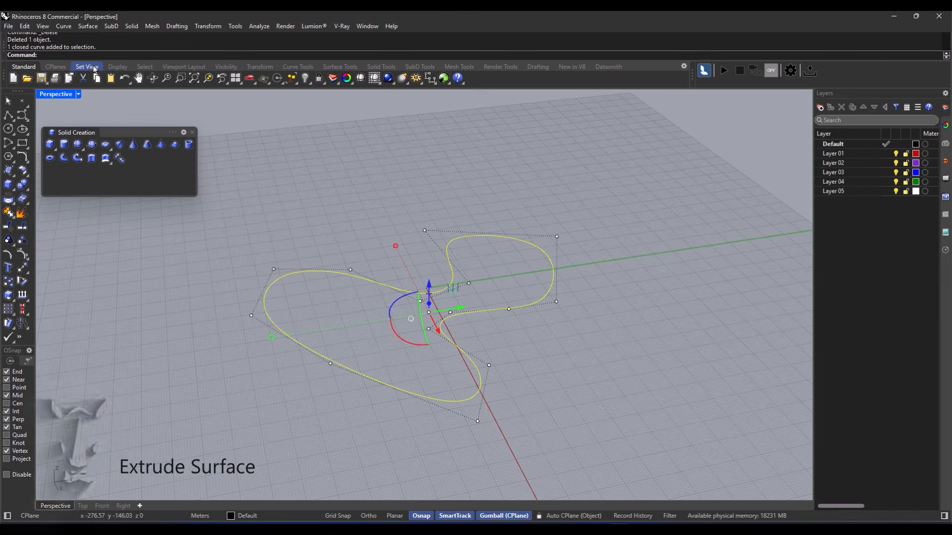
- Fill the closed blob curve with a planar surface and delete the original curve
click(88, 25)
click(128, 153)
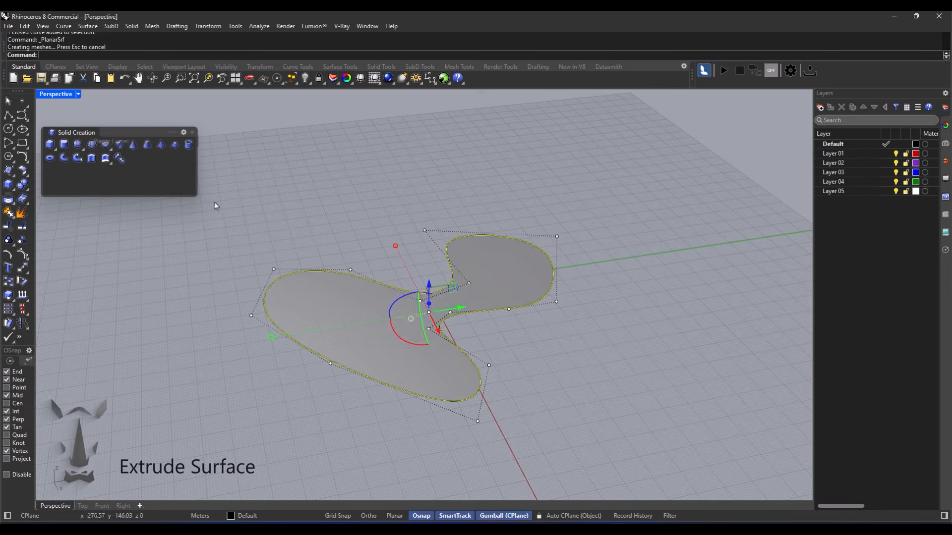
key(Delete)
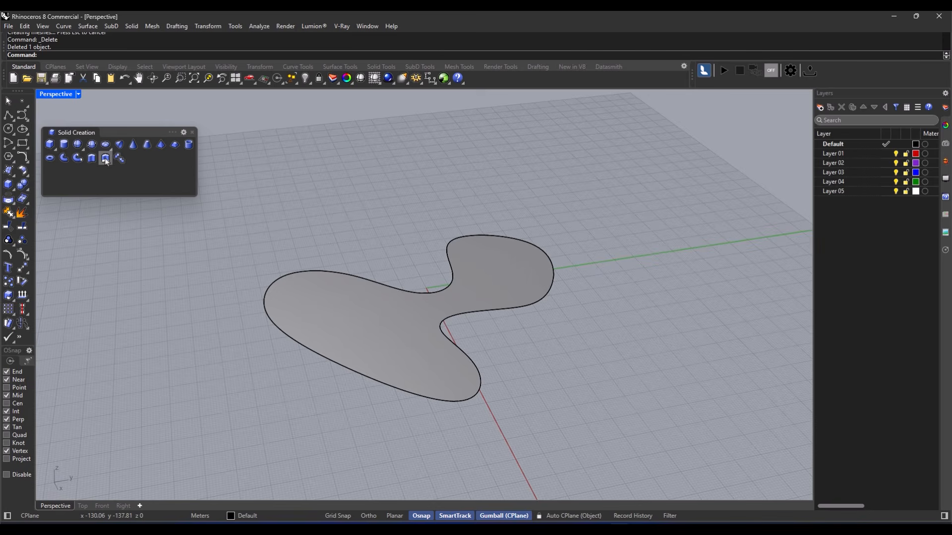
- Extrude the planar surface to a height of 10 into a closed solid
click(106, 159)
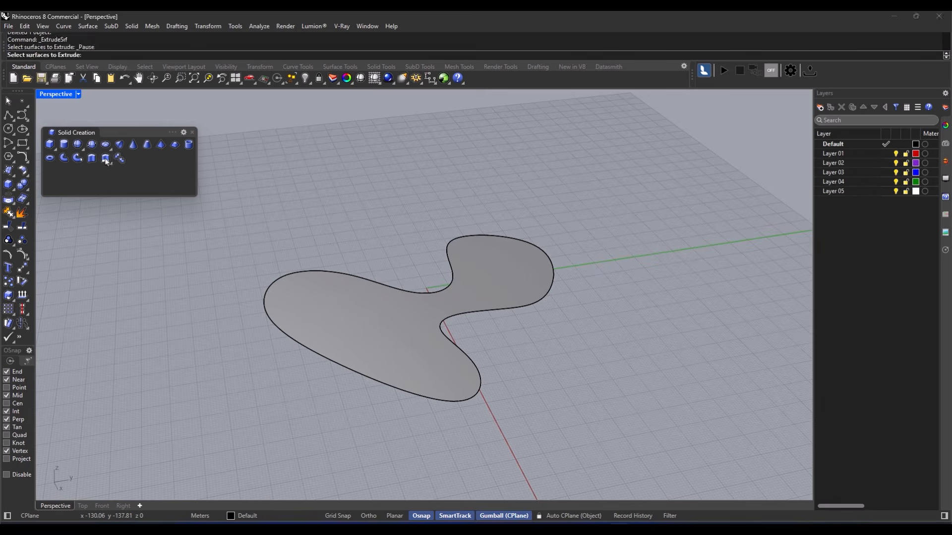
click(376, 320)
key(Return)
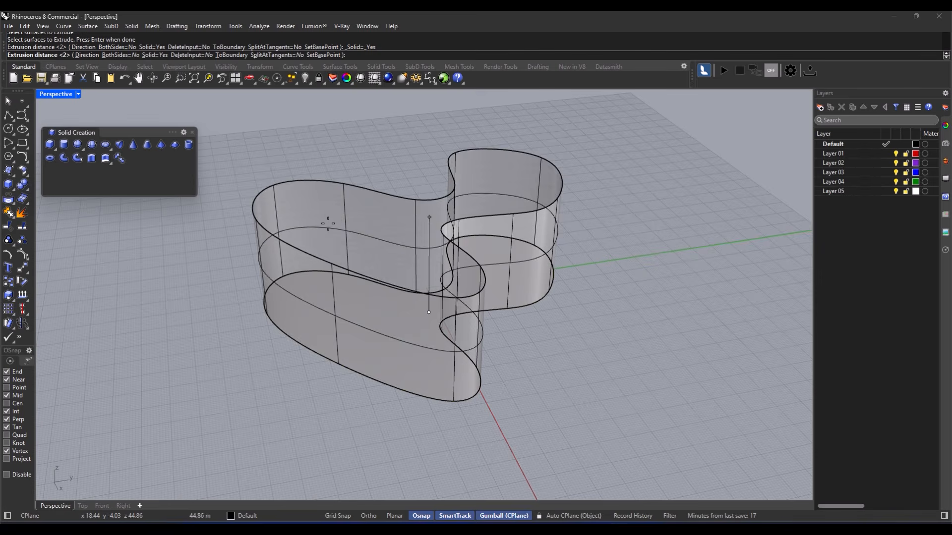
text(10)
key(Return)
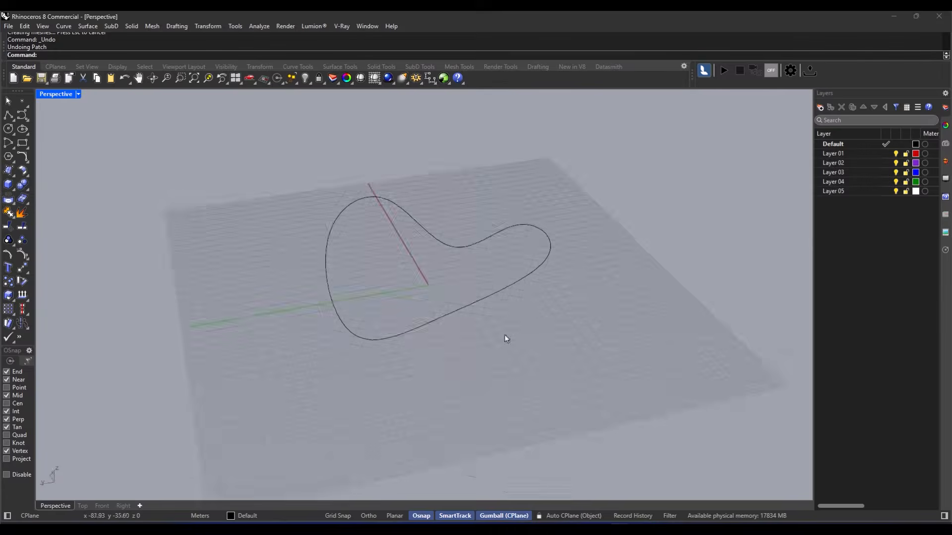
right_drag(503, 336, 493, 357)
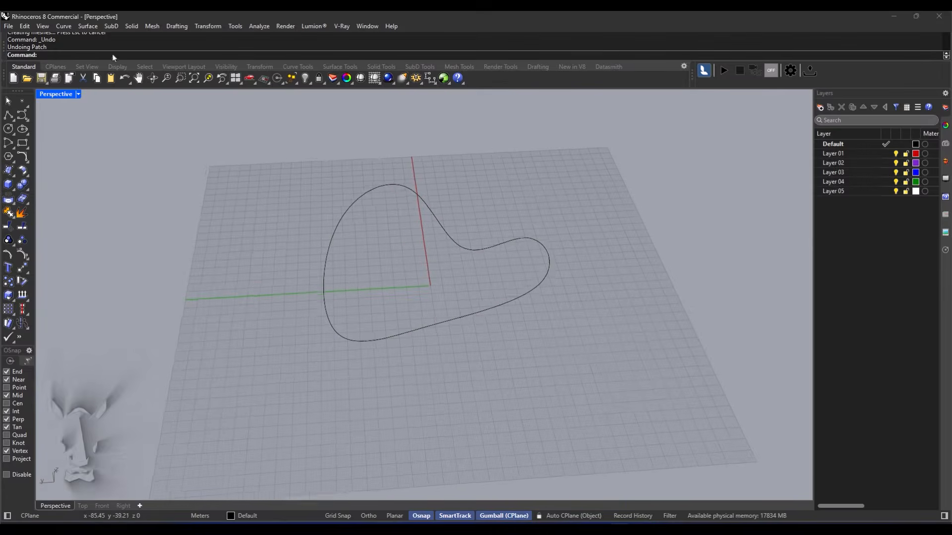
- Patch the closed heart-shaped curve with a surface, previewing it before accepting
text(Pat)
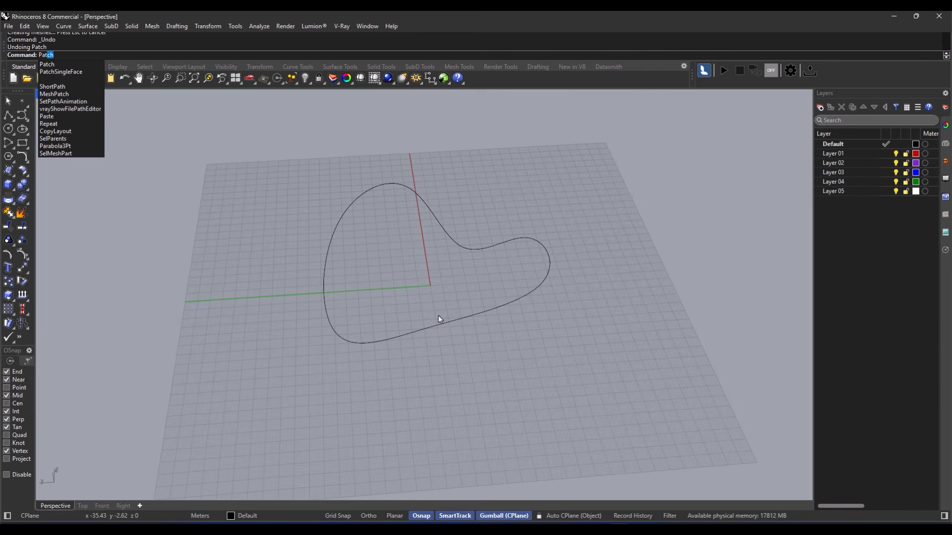
key(Return)
click(418, 327)
right_drag(560, 313, 426, 244)
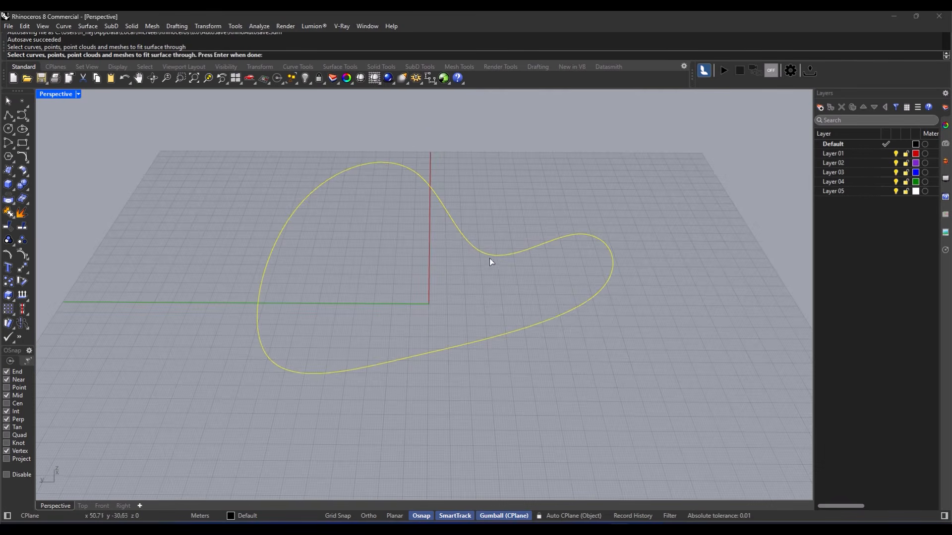
key(Return)
drag(220, 150, 152, 157)
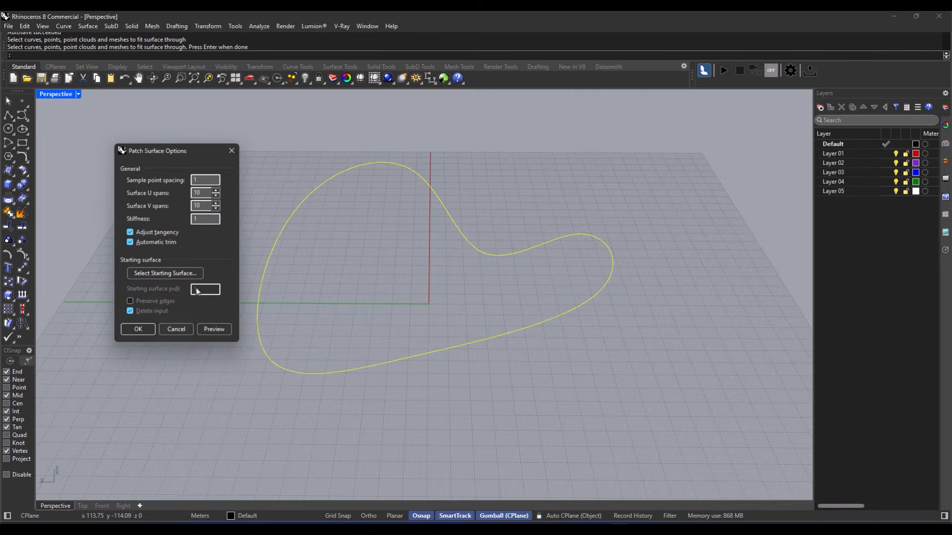
click(206, 332)
right_drag(263, 266, 379, 277)
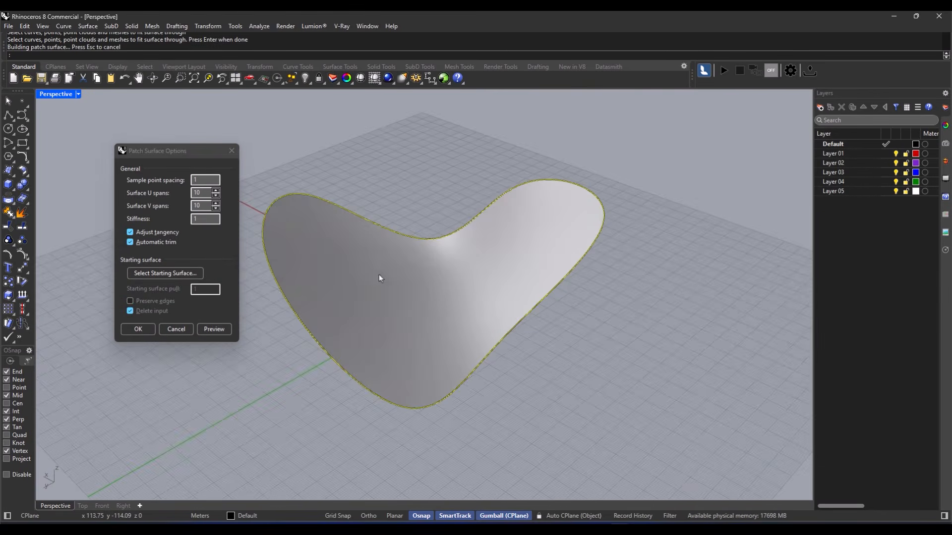
click(135, 329)
click(379, 313)
click(588, 293)
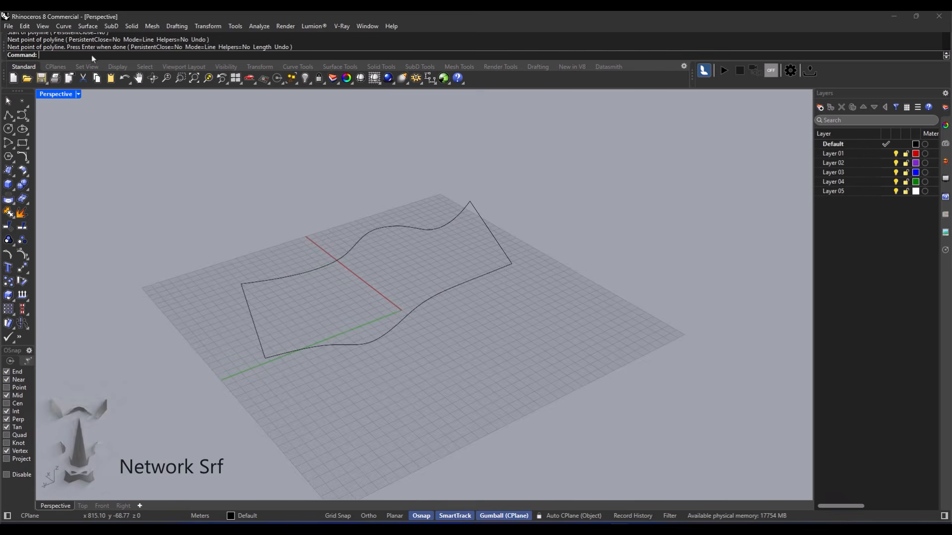
- Start NetworkSrf and pick the top, left, bottom S-shaped and right edge curves
text(net)
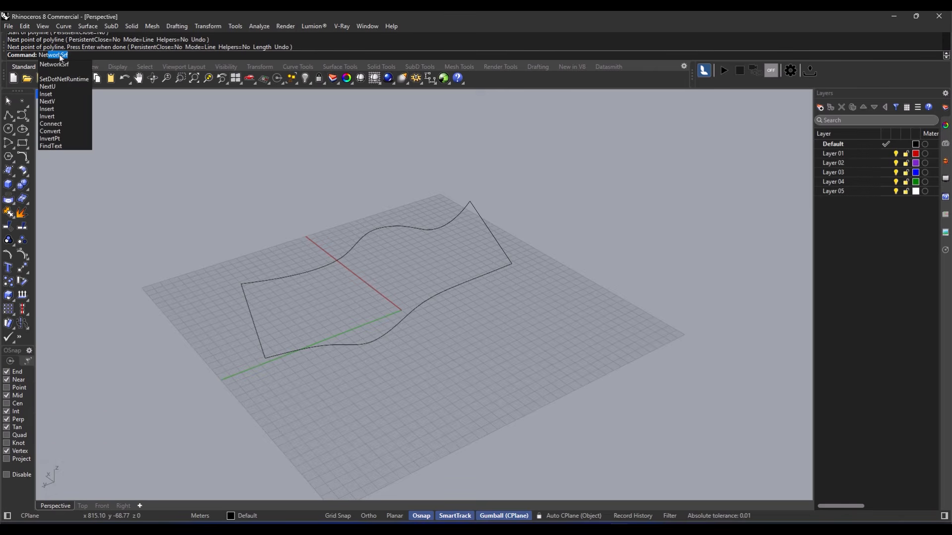
key(Return)
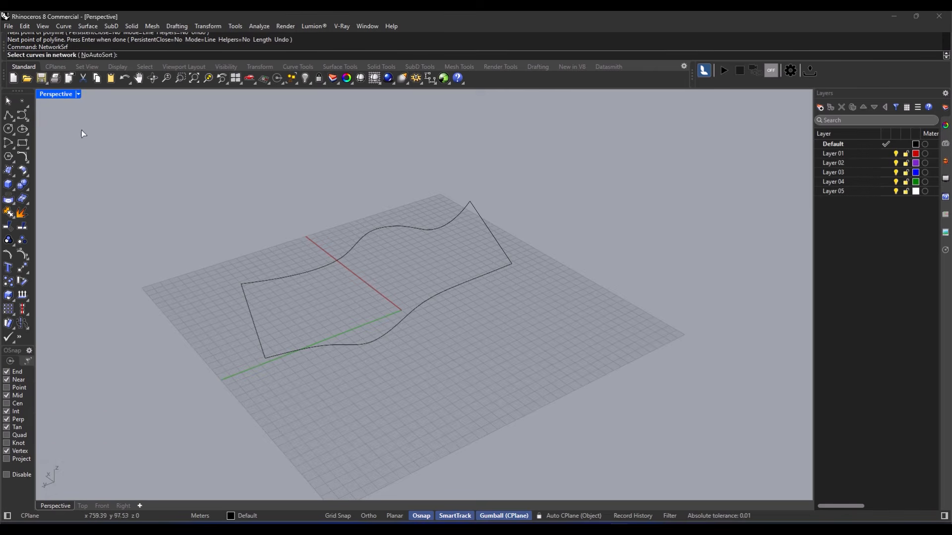
right_drag(337, 257, 310, 259)
click(311, 257)
click(181, 341)
click(358, 385)
click(580, 233)
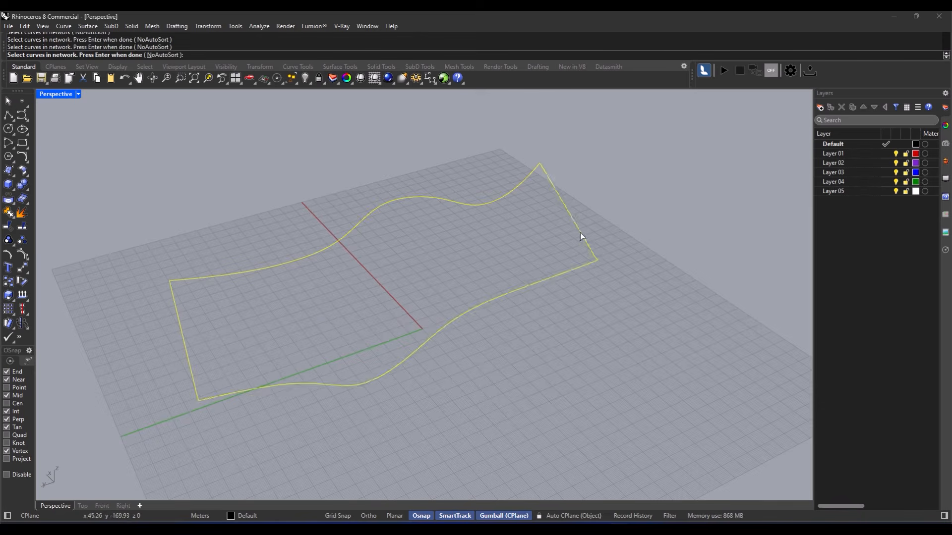
right_drag(369, 281, 395, 271)
- Preview the network surface and accept it in Surface From Curve Network
key(Return)
drag(468, 193, 653, 186)
right_drag(398, 311, 436, 333)
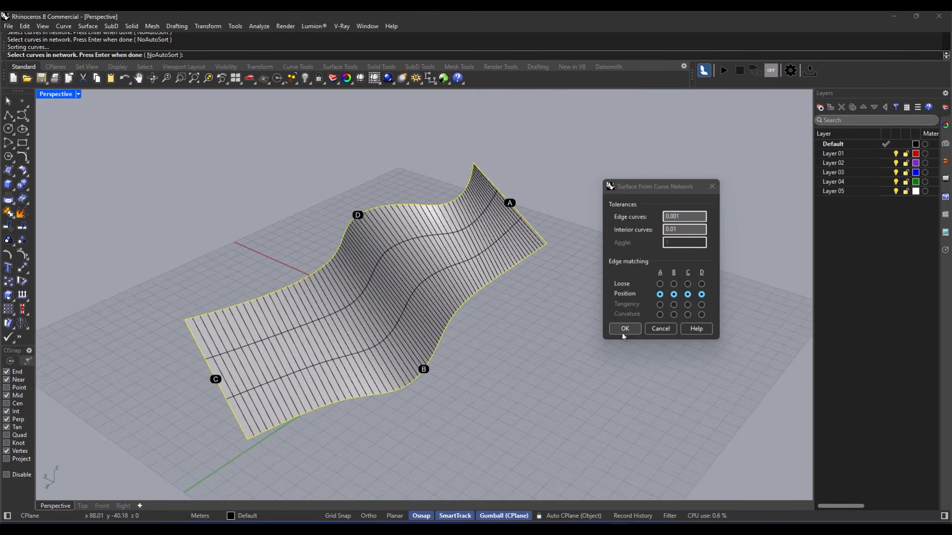
click(623, 330)
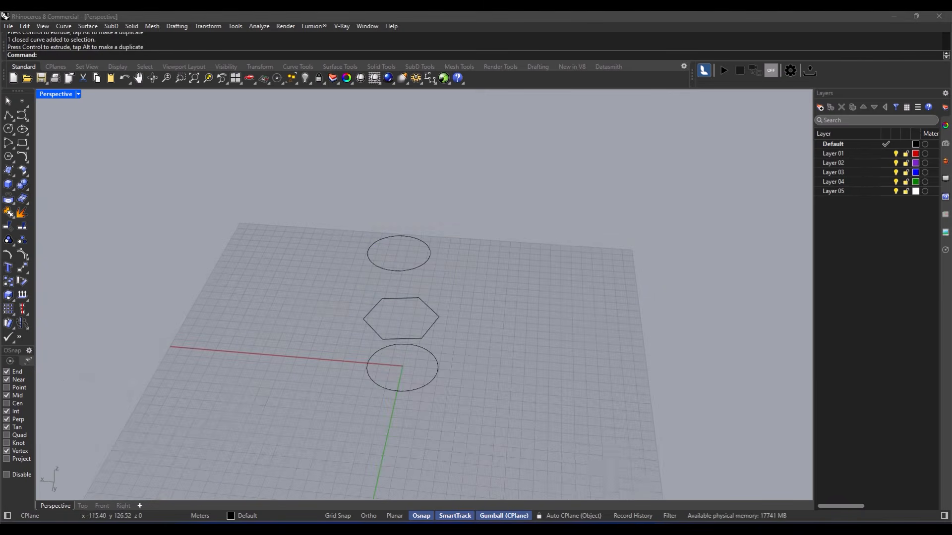
mouse_move(596, 528)
click(597, 504)
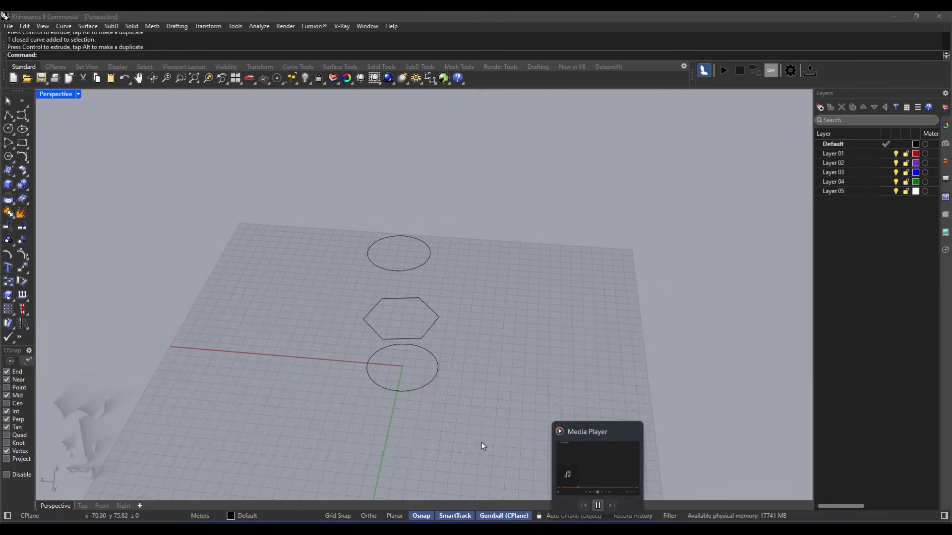
- Start Loft and window-select both circles and the hexagon as loft profiles
right_drag(486, 441, 440, 382)
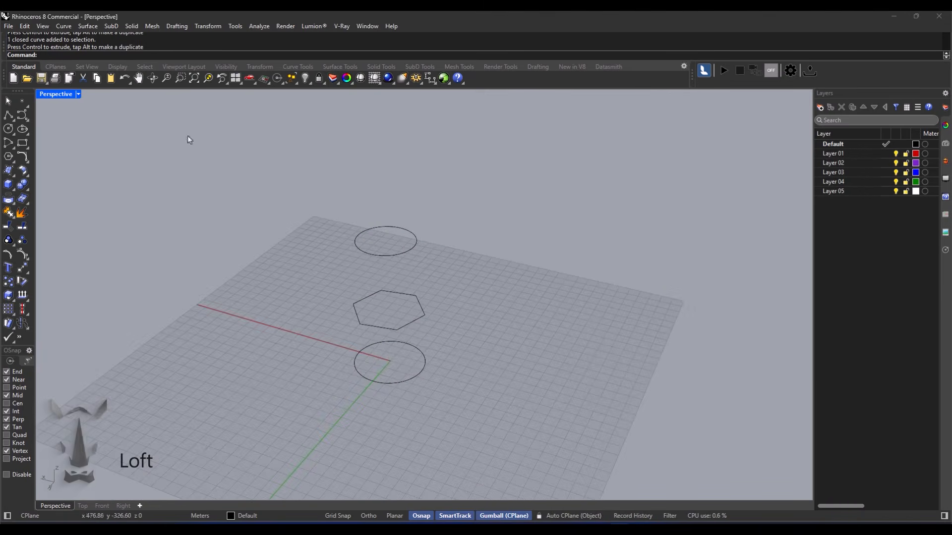
text(Loft)
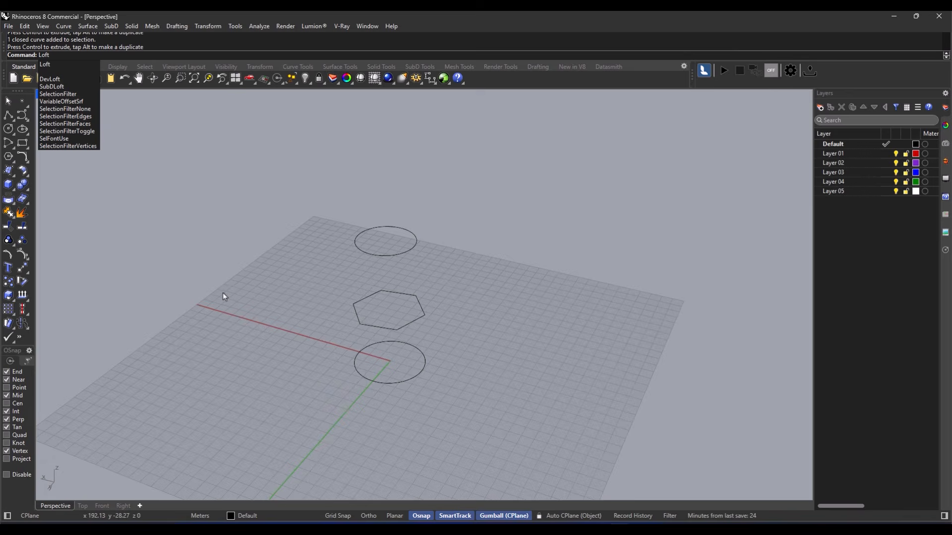
key(Up)
key(Down)
key(Down)
key(Down)
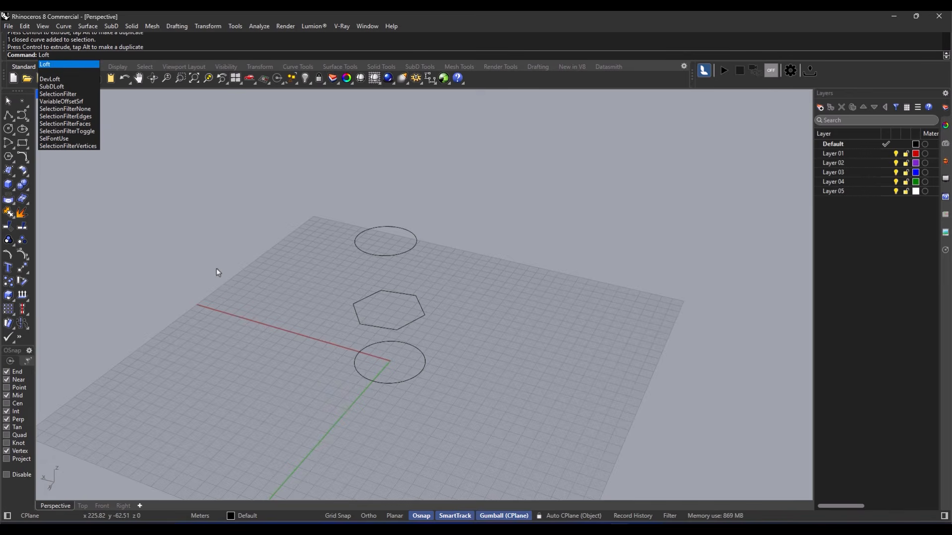
key(Return)
right_drag(299, 313, 481, 270)
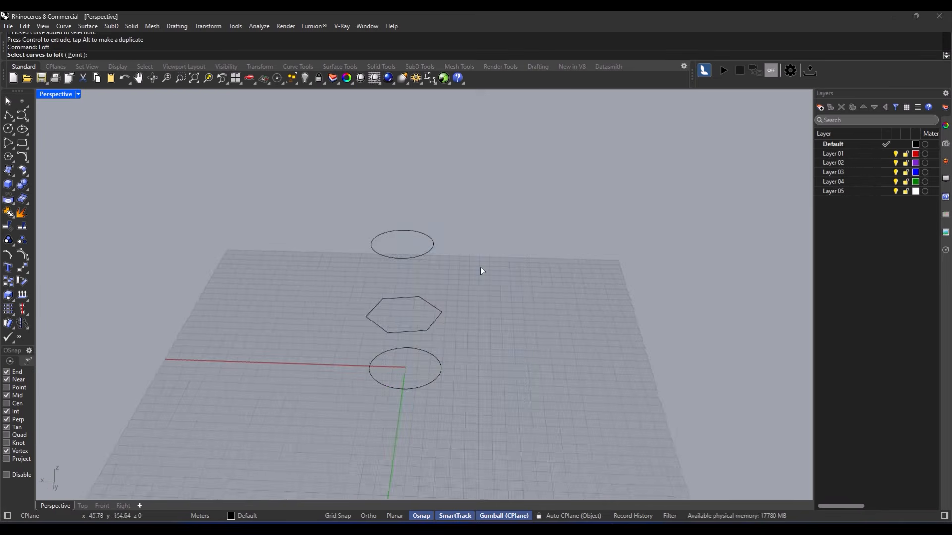
drag(481, 213, 367, 450)
right_drag(347, 372, 417, 338)
scroll(471, 339, up, 4)
scroll(415, 338, down, 2)
scroll(461, 349, up, 2)
scroll(461, 349, down, 2)
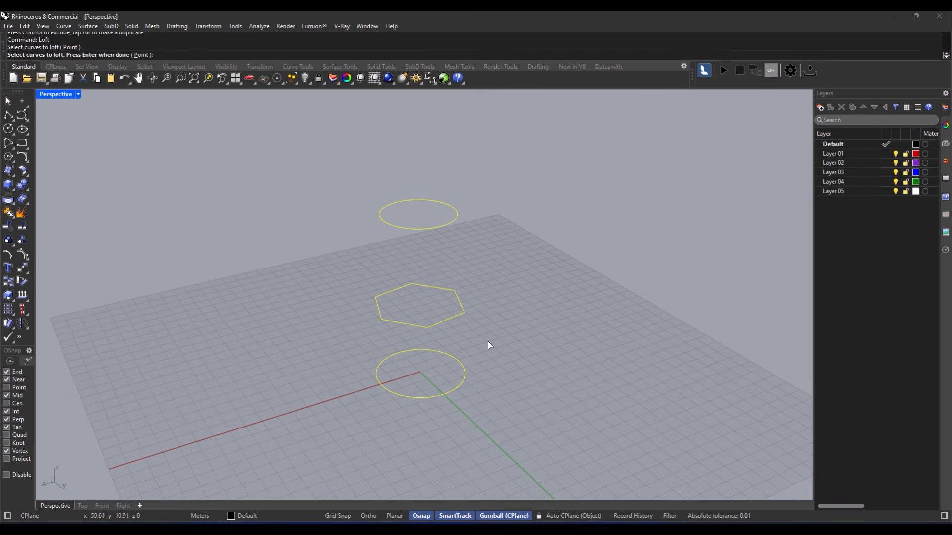
key(Return)
- Check the aligned seam points and accept them to preview the loft
right_drag(472, 333, 444, 317)
right_drag(414, 400, 466, 393)
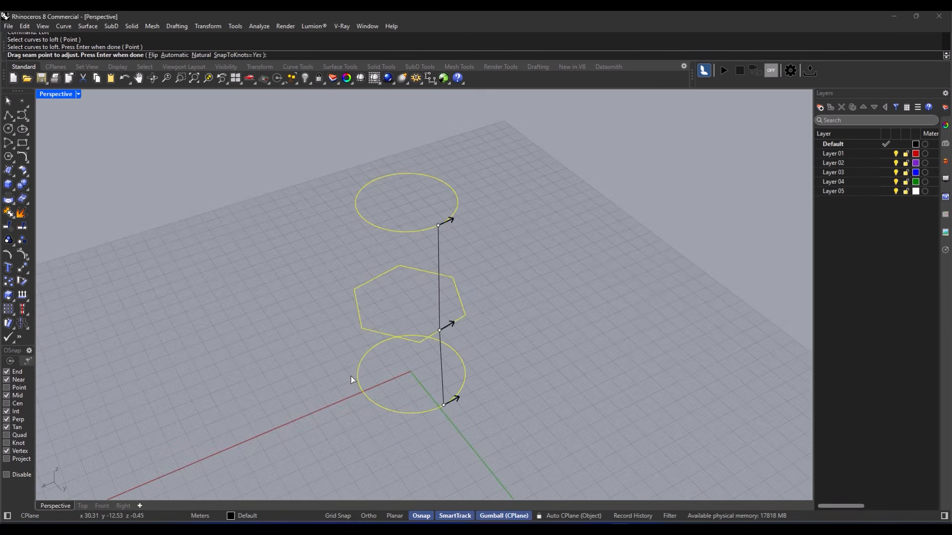
right_drag(342, 360, 361, 393)
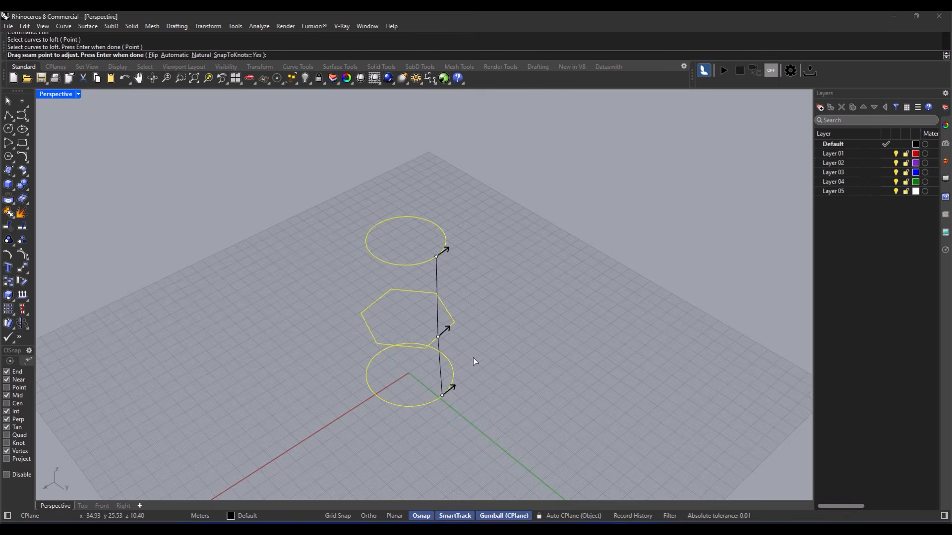
key(Return)
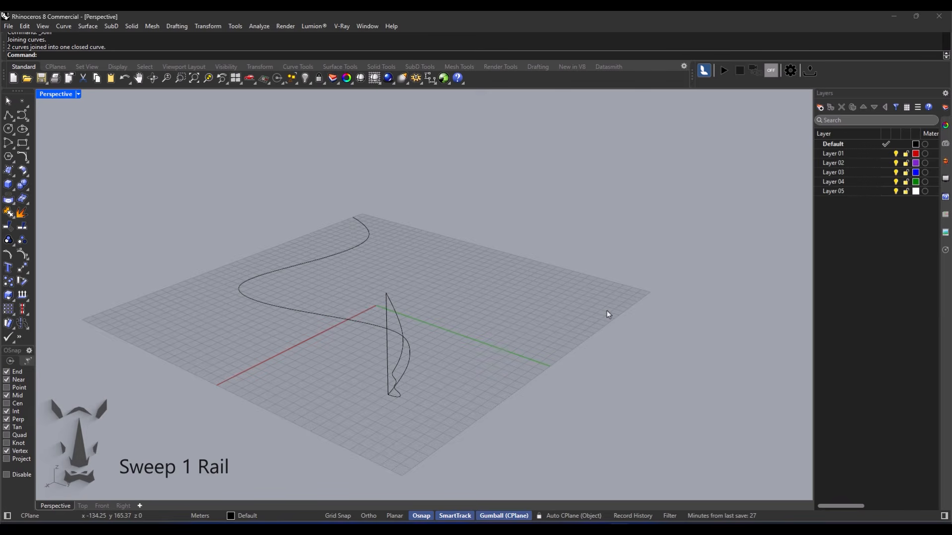
- Start Sweep 1 Rail with the long S-curve as rail and the upright profile as shape
click(88, 26)
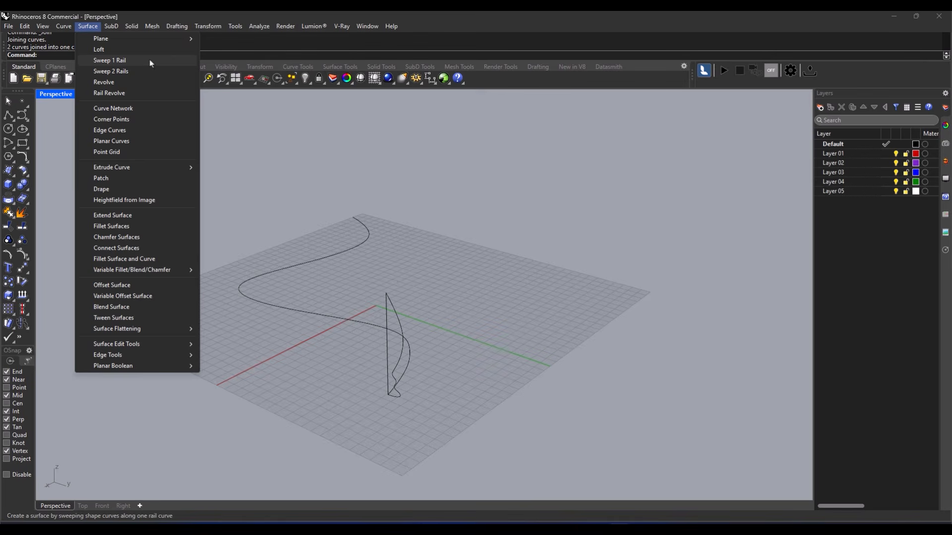
click(110, 60)
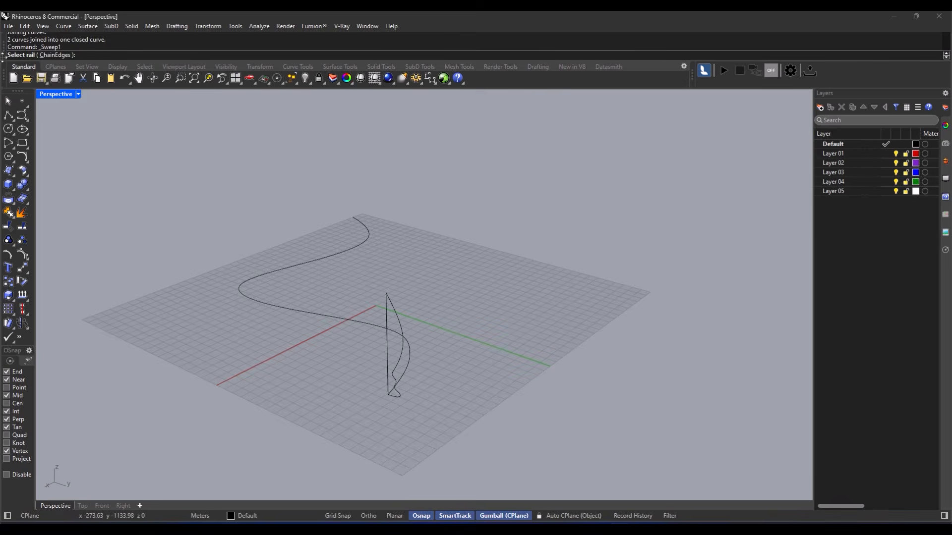
right_drag(351, 323, 348, 359)
click(350, 363)
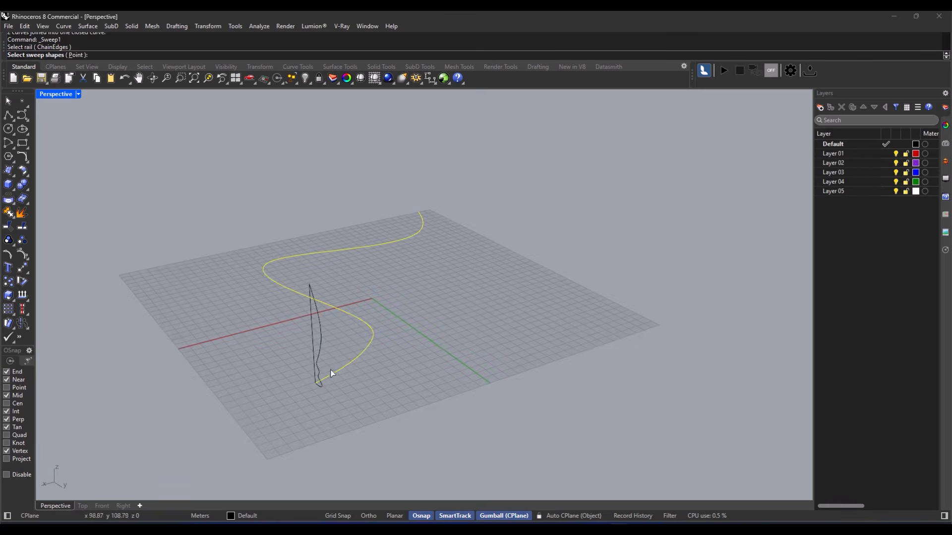
right_drag(313, 353, 504, 377)
click(499, 384)
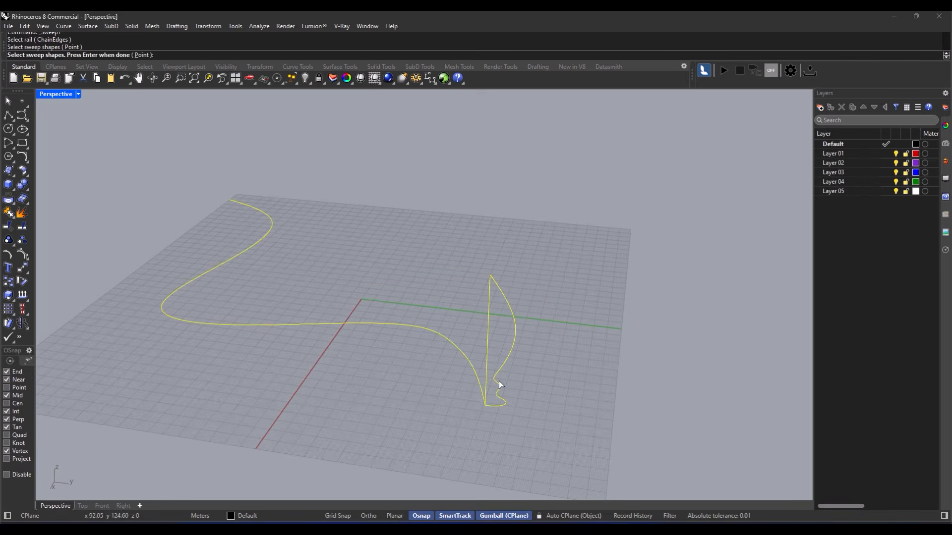
right_drag(506, 343, 467, 326)
key(Return)
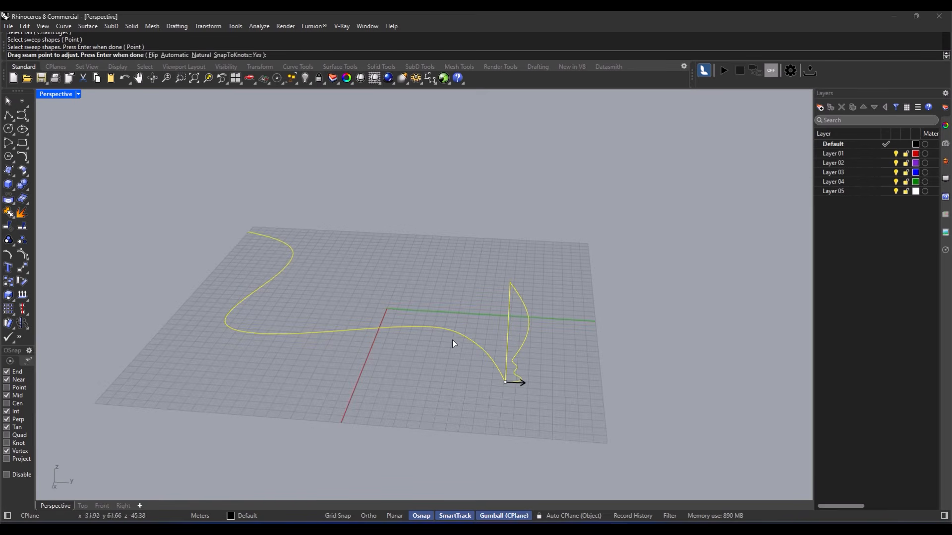
- Accept the seam and sweep options, then view the wave wall in Rendered mode
right_drag(427, 373, 441, 409)
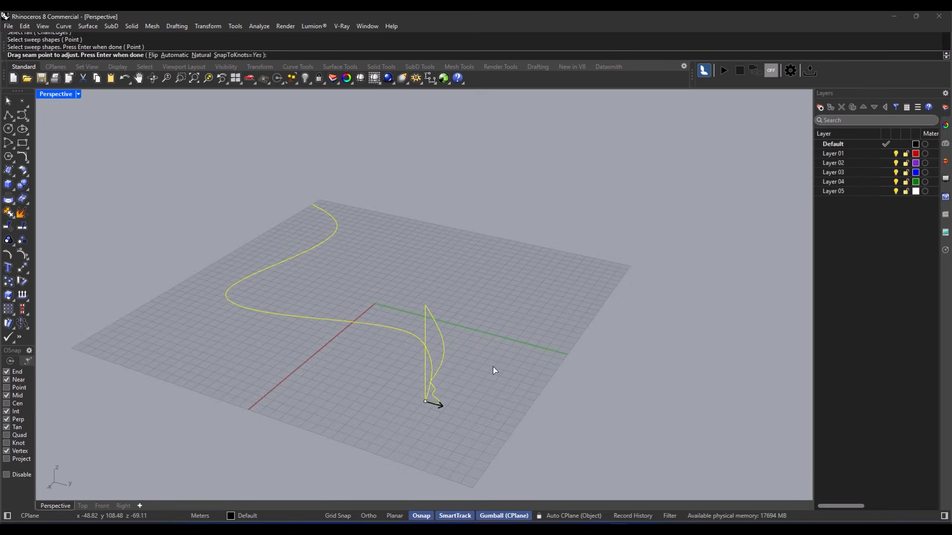
key(Return)
drag(495, 168, 624, 189)
right_drag(454, 334, 379, 337)
click(605, 384)
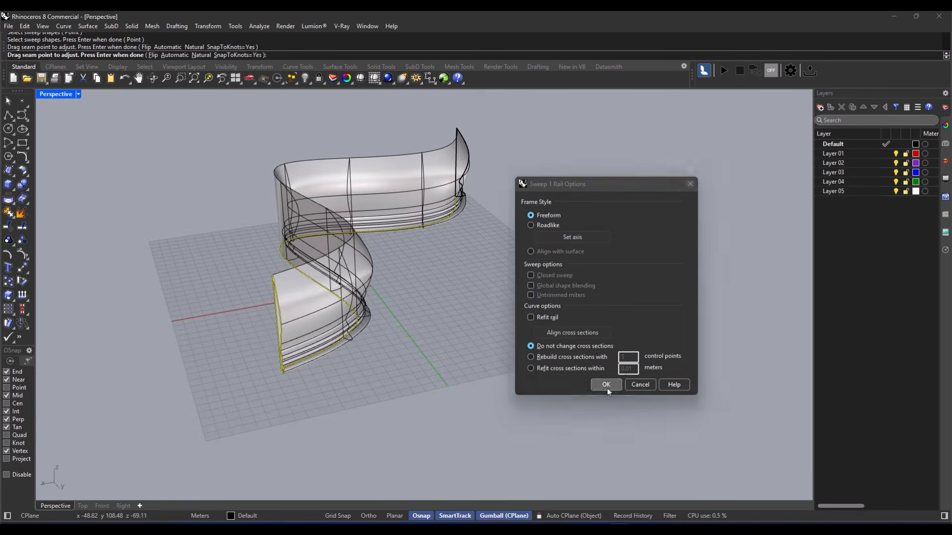
middle_click(397, 347)
click(377, 362)
right_drag(356, 318, 433, 358)
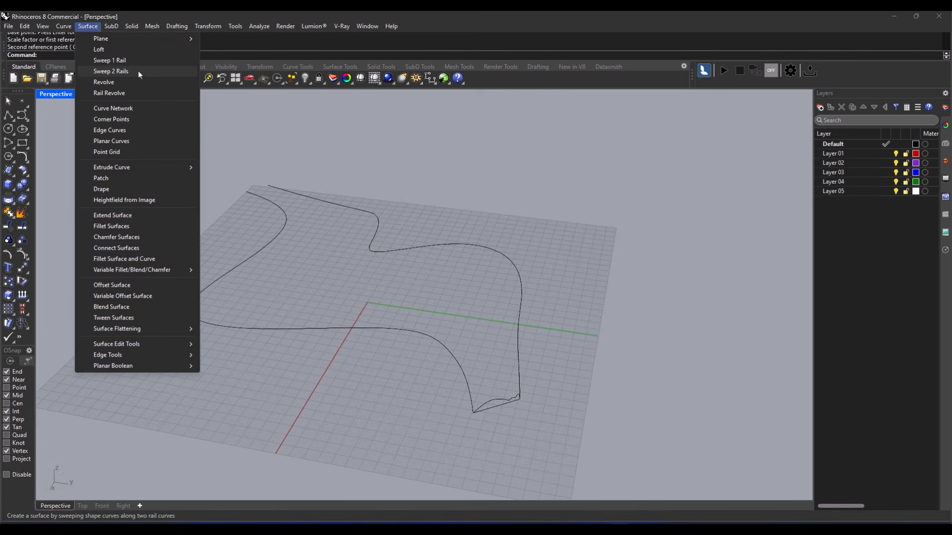
- Start Sweep 2 Rails and pick both rail curves and the profile shape
click(114, 71)
right_drag(403, 305, 422, 306)
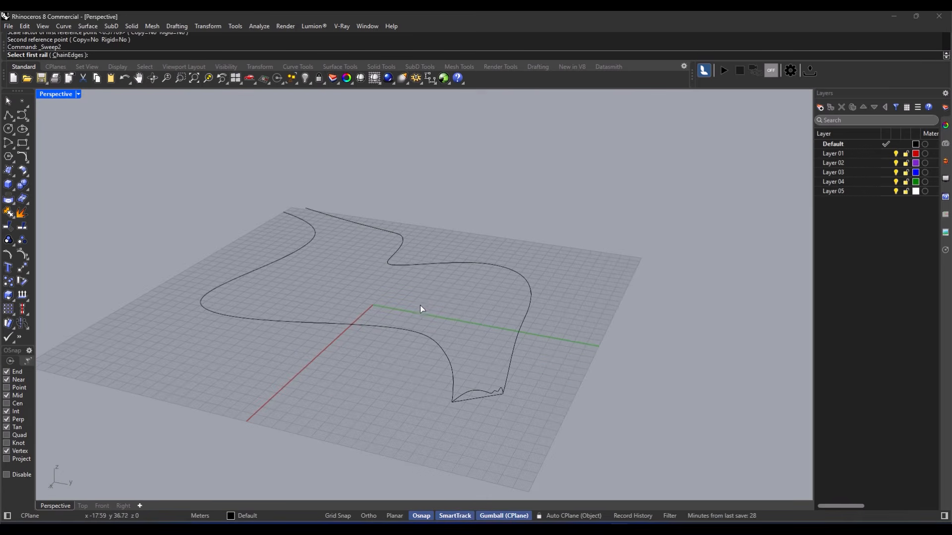
click(427, 338)
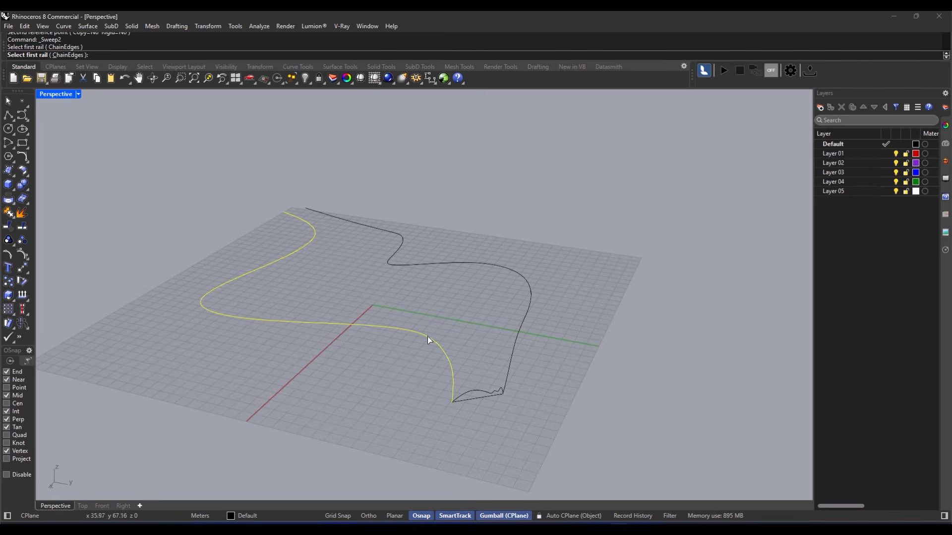
right_drag(374, 299, 461, 331)
click(524, 352)
right_drag(451, 363, 467, 353)
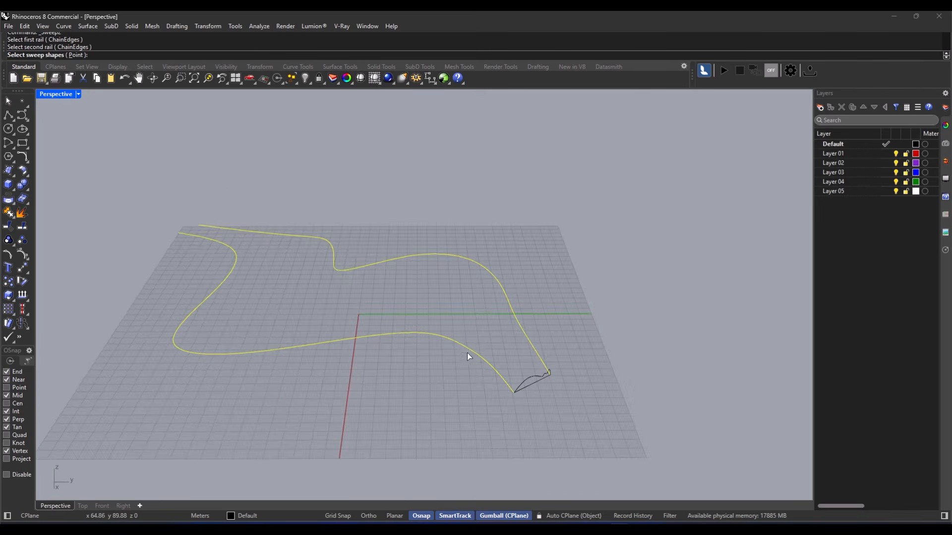
click(531, 376)
right_drag(530, 378, 498, 386)
- Accept the seam and sweep options, then view the swept surface in Rendered mode
key(Return)
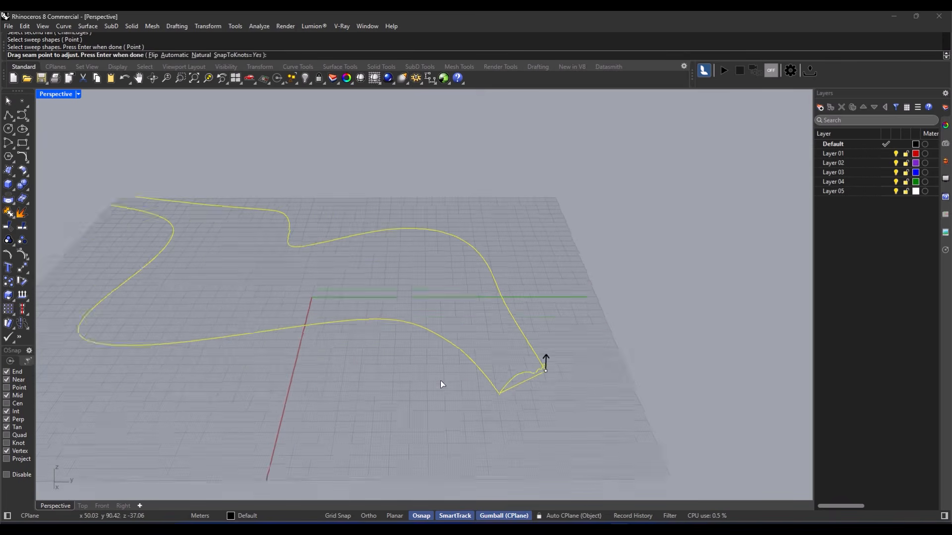
key(Return)
click(435, 362)
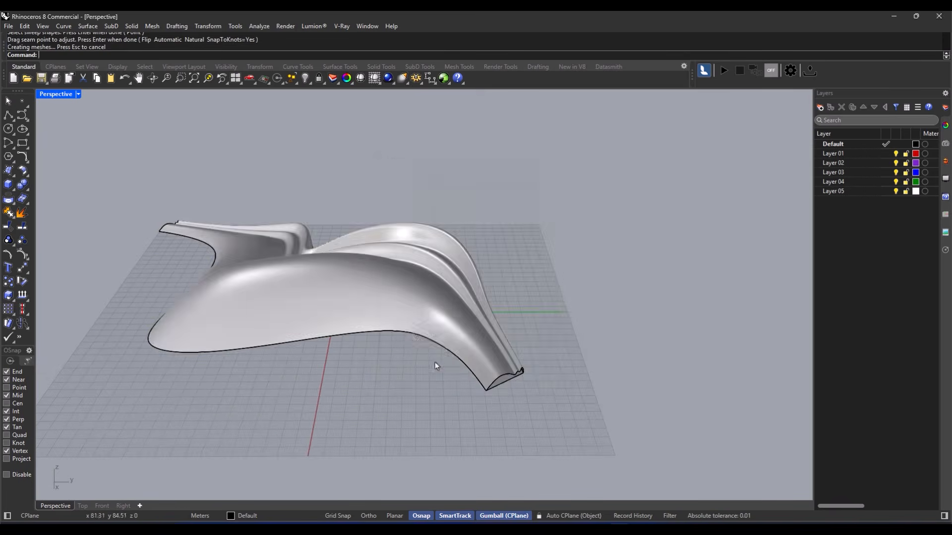
click(432, 350)
right_drag(449, 342, 447, 297)
right_drag(475, 392, 469, 341)
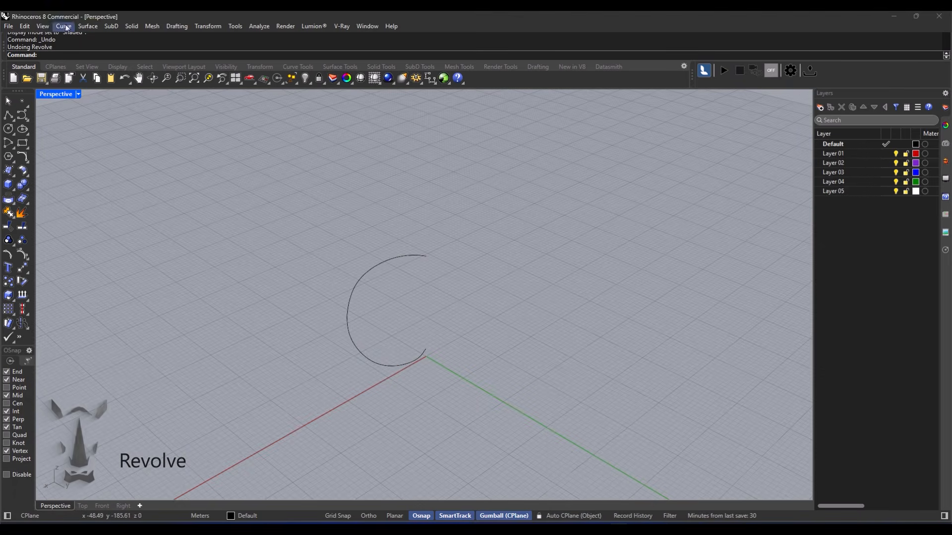
- Revolve the arc about an axis running through its upper and lower ends
click(88, 26)
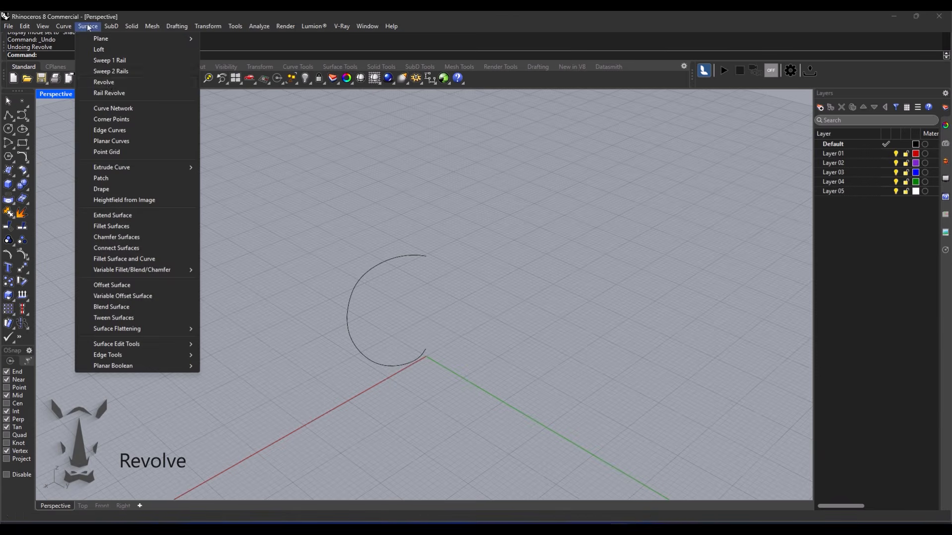
click(104, 82)
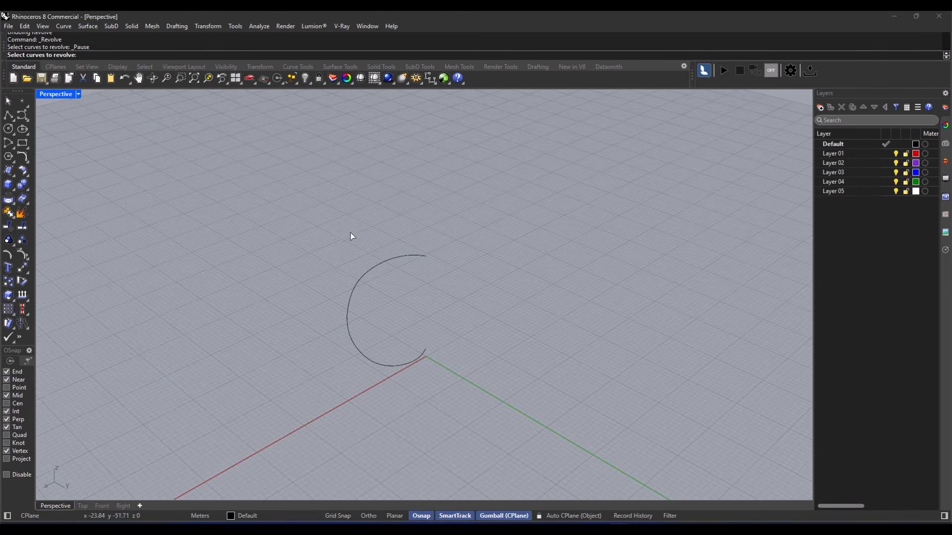
mouse_move(410, 325)
right_down()
mouse_move(378, 278)
mouse_move(427, 321)
right_up()
scroll(438, 325, up, 5)
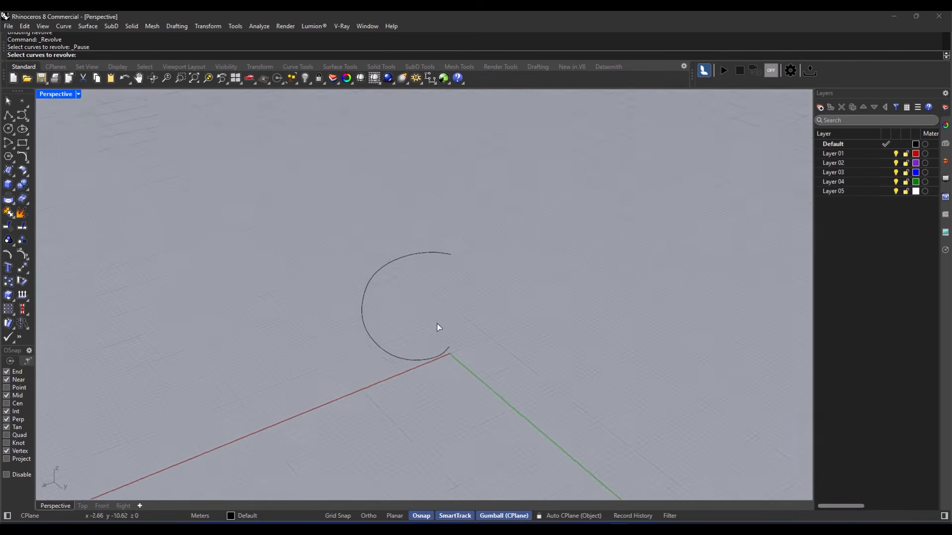
scroll(451, 307, down, 3)
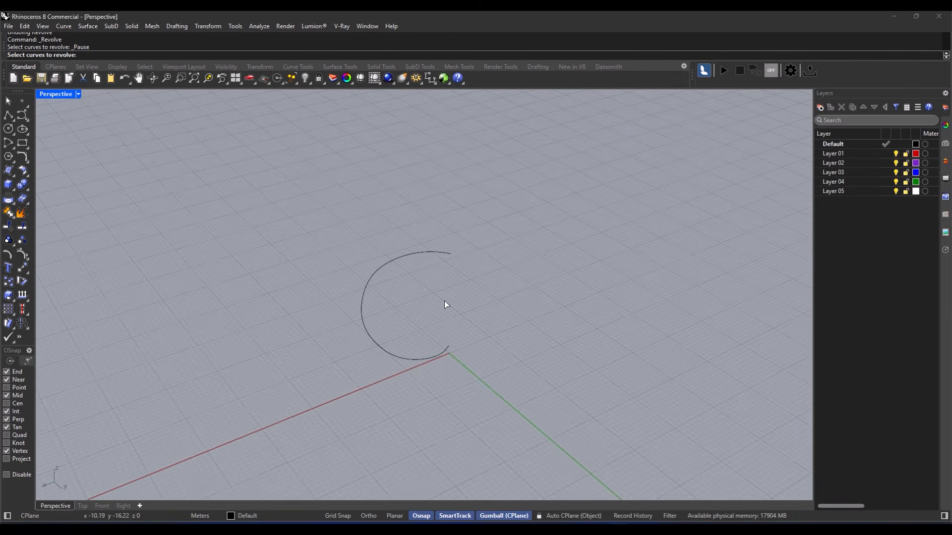
click(366, 290)
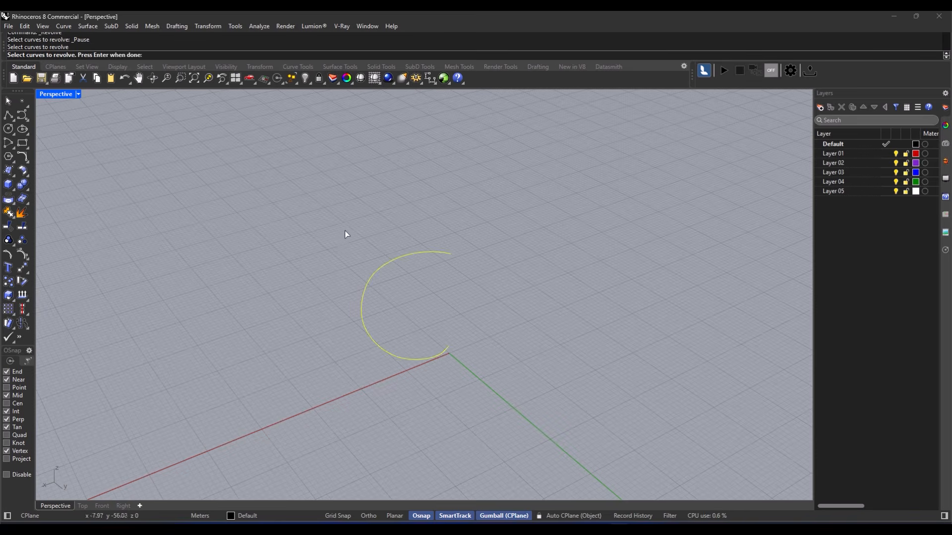
key(Return)
click(450, 253)
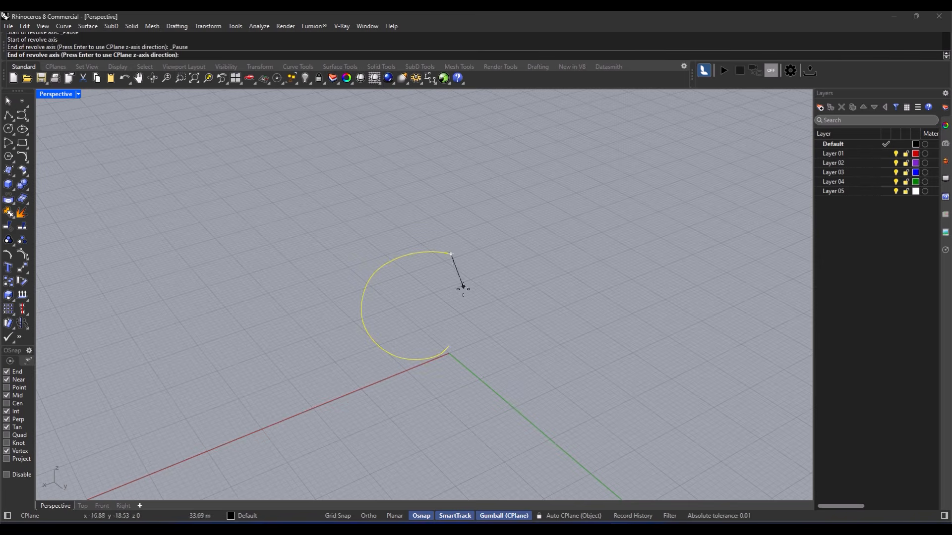
click(450, 342)
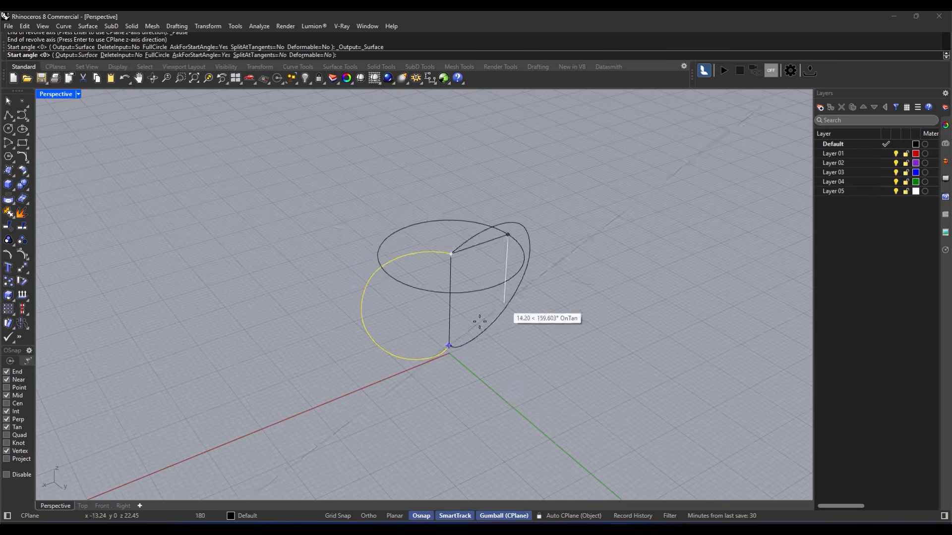
- Set the revolve angles to complete the apple shape at -359.21 degrees and view it rendered
click(302, 305)
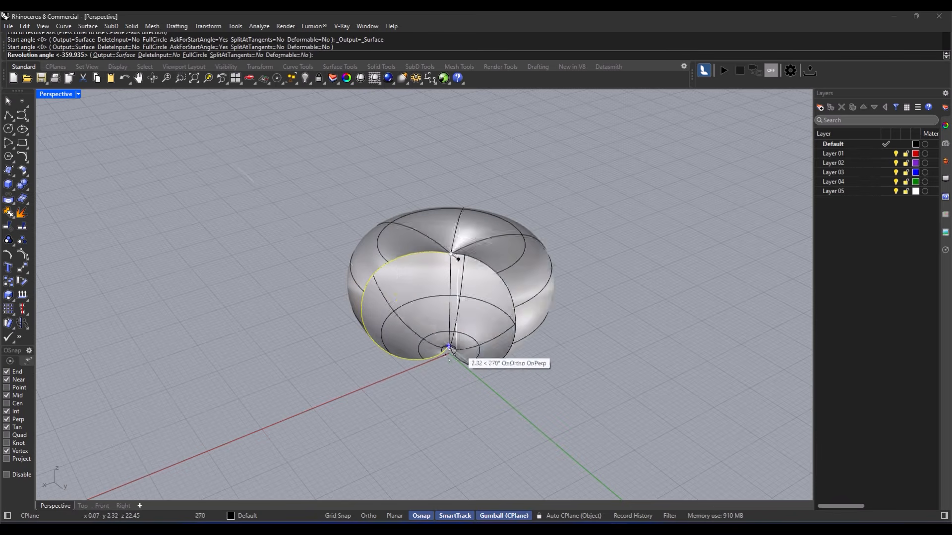
click(227, 329)
click(227, 329)
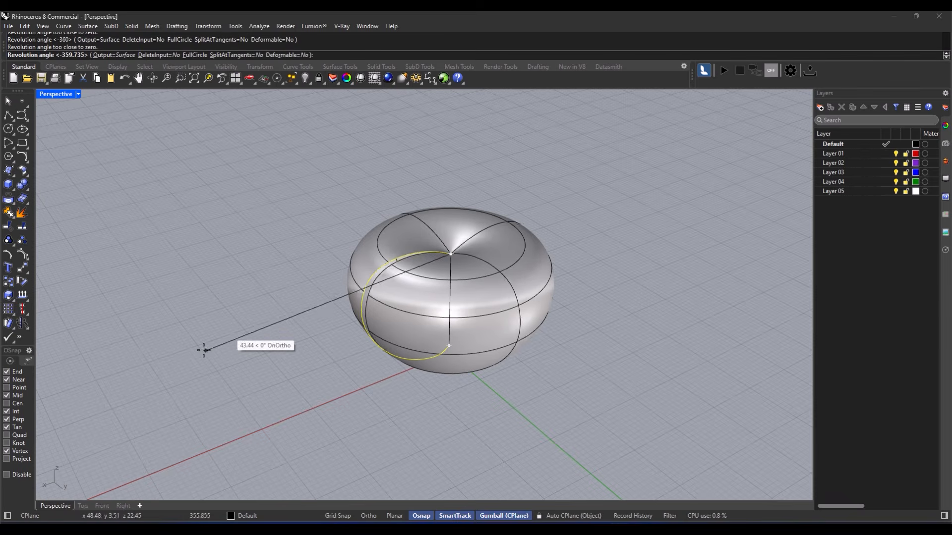
click(195, 337)
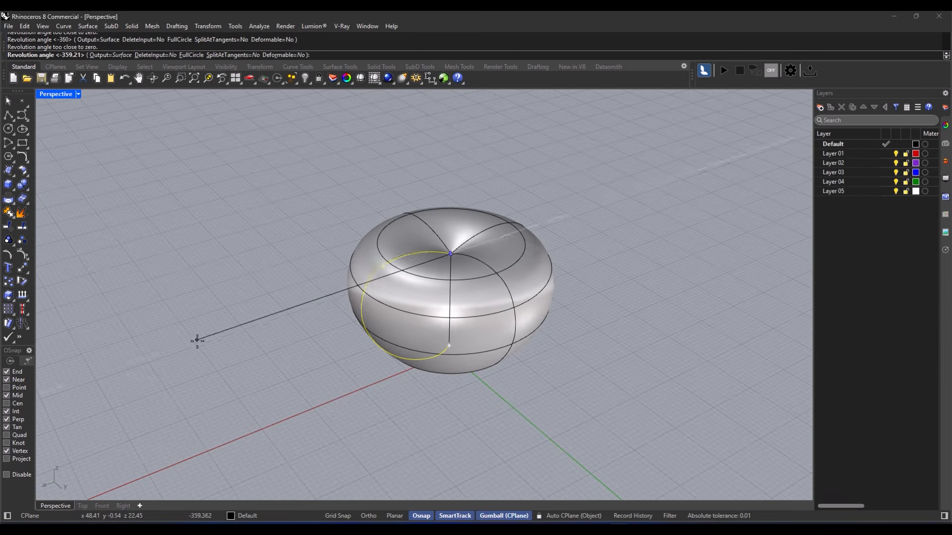
right_drag(277, 355, 469, 379)
key(ctrl+alt+r)
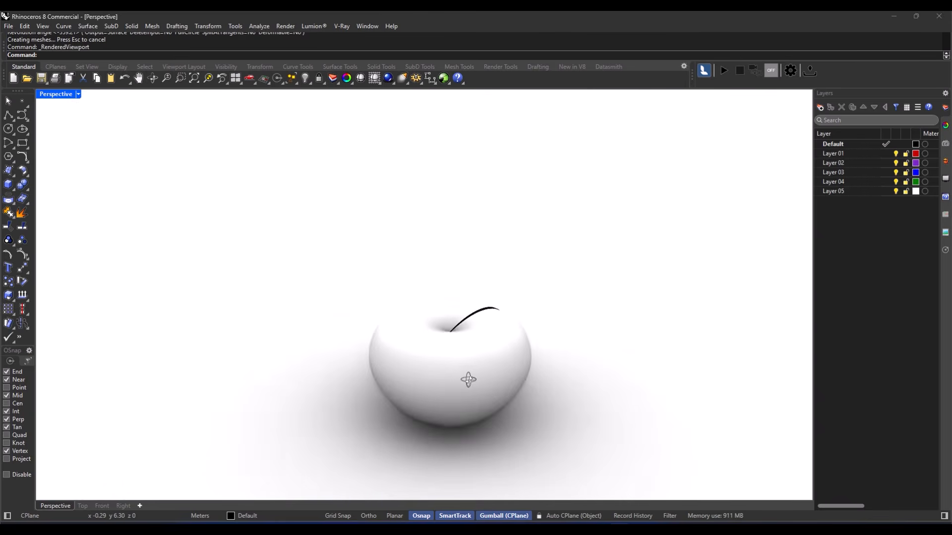
right_drag(387, 307, 331, 345)
- Undo the revolved surface and return the view to shaded display
key(ctrl+z)
right_drag(397, 345, 284, 328)
middle_click(305, 323)
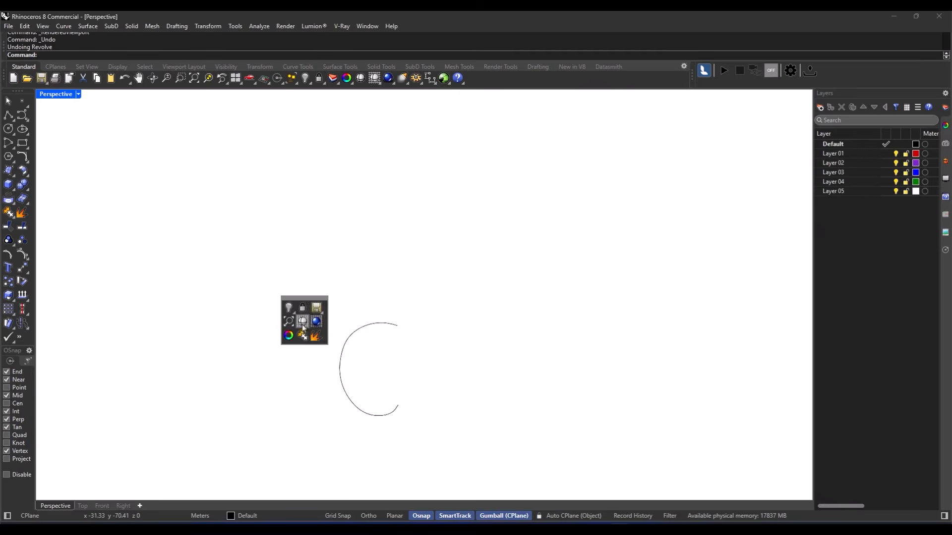
click(303, 324)
- Restart Revolve on the arc and set the axis start at its end
click(85, 28)
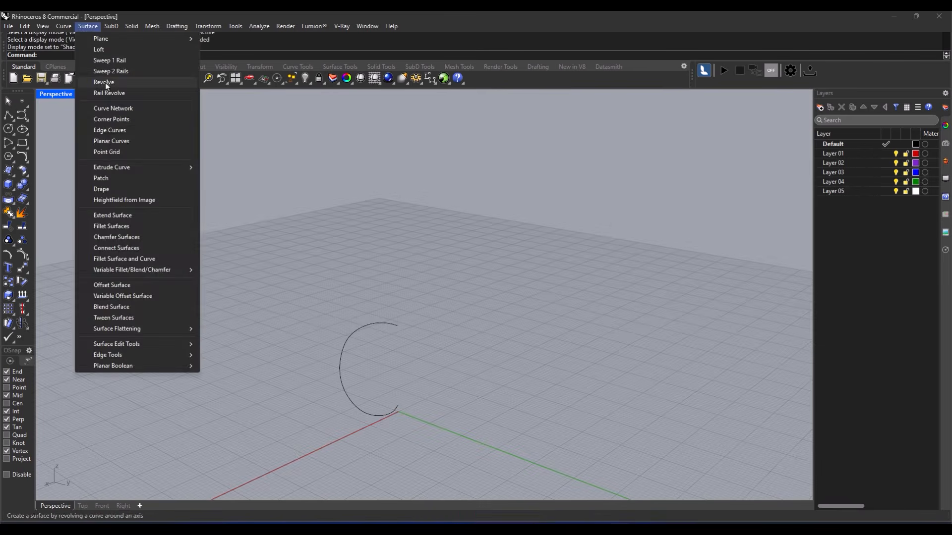
click(101, 83)
click(373, 325)
key(Return)
click(398, 326)
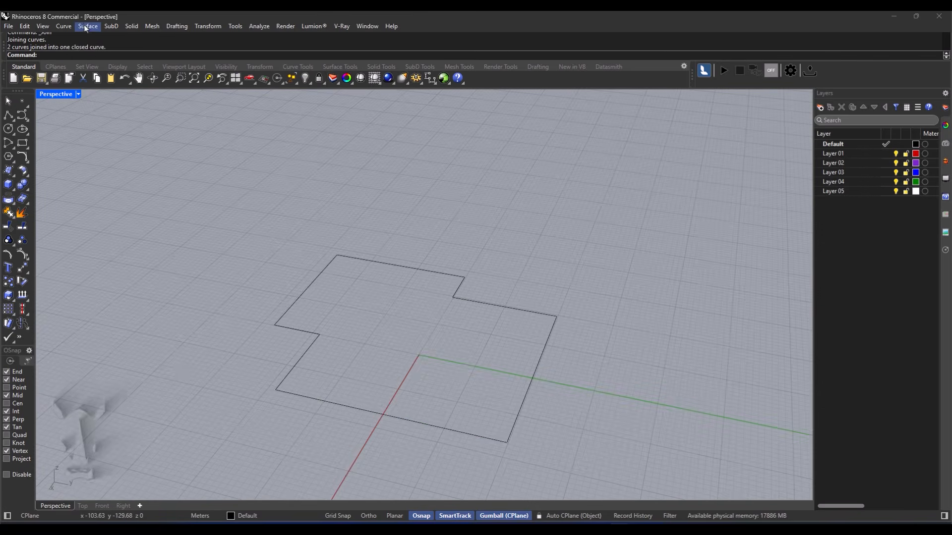
click(86, 28)
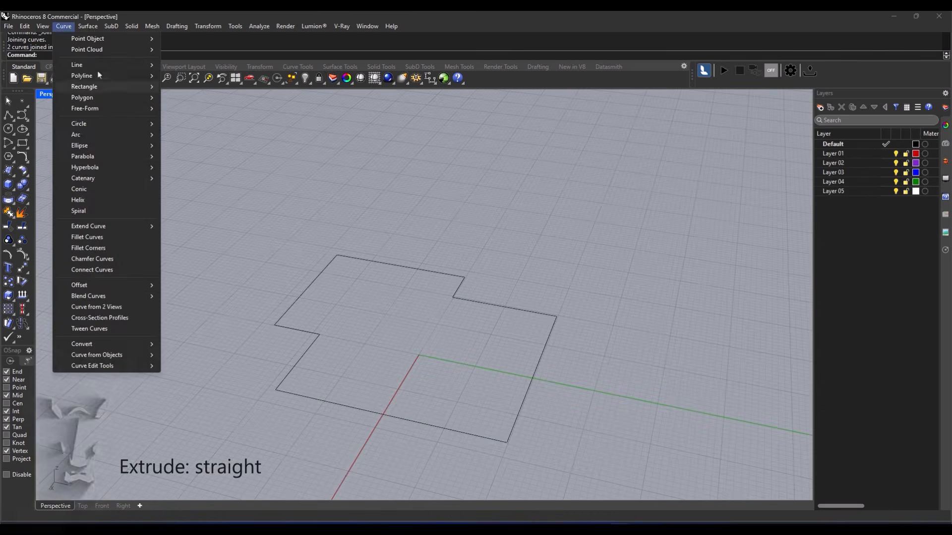
mouse_move(117, 172)
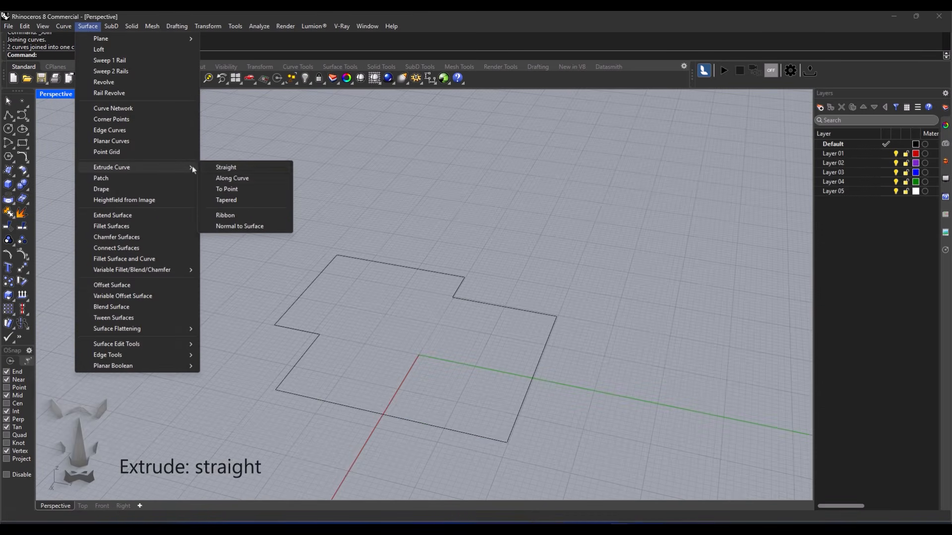
click(241, 171)
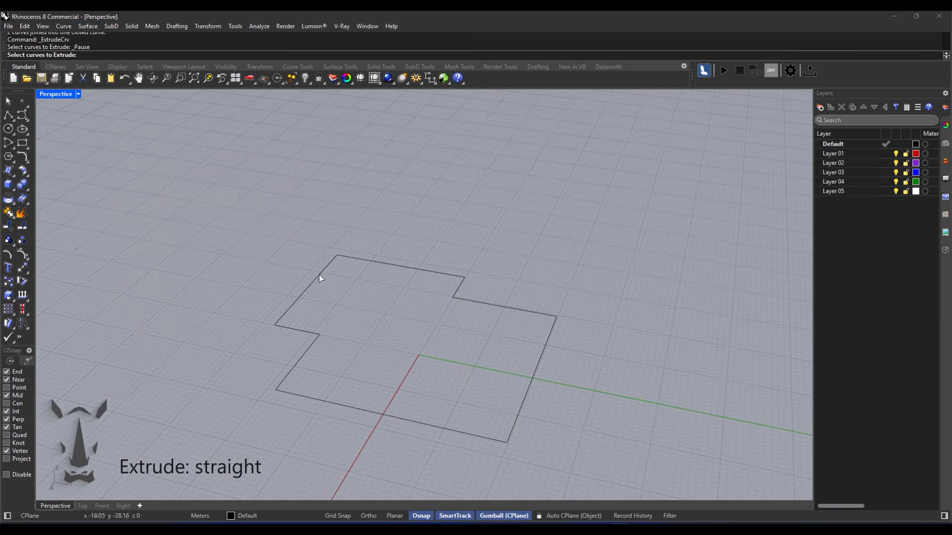
click(306, 290)
key(Return)
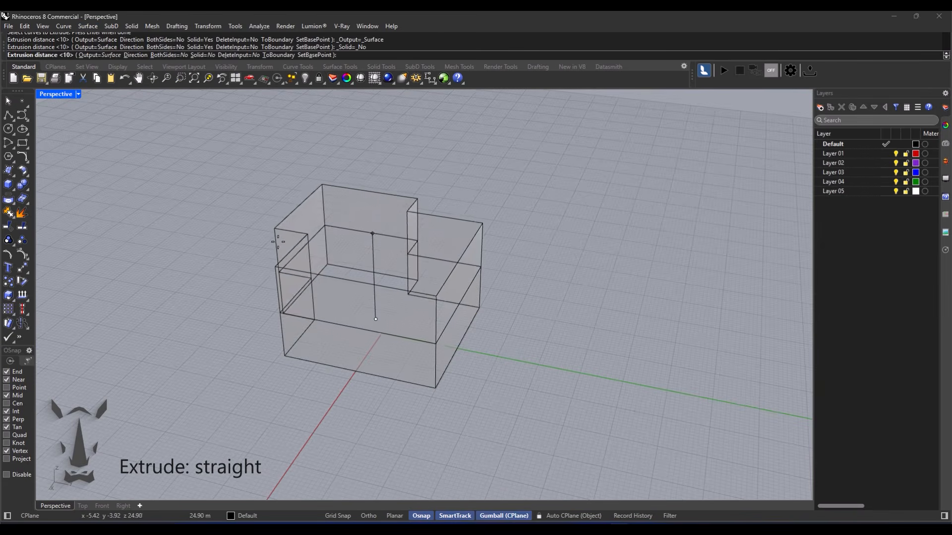
click(269, 244)
mouse_move(407, 239)
right_down()
mouse_move(363, 244)
mouse_move(415, 234)
mouse_move(389, 261)
right_up()
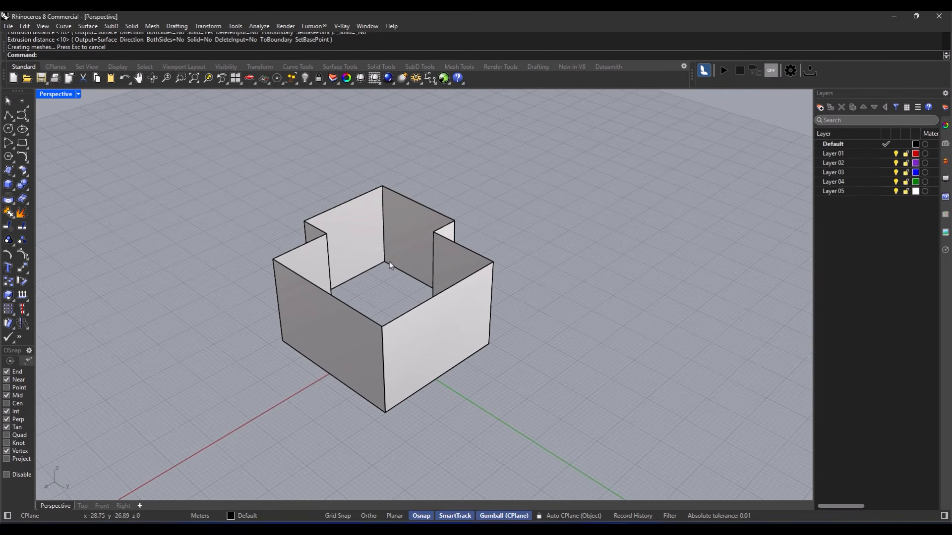
key(ctrl+z)
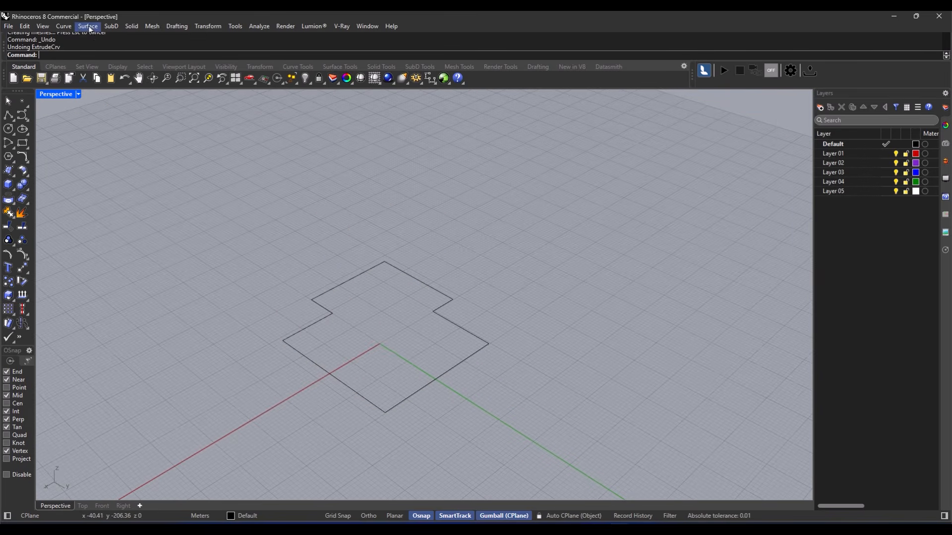
click(88, 27)
mouse_move(124, 168)
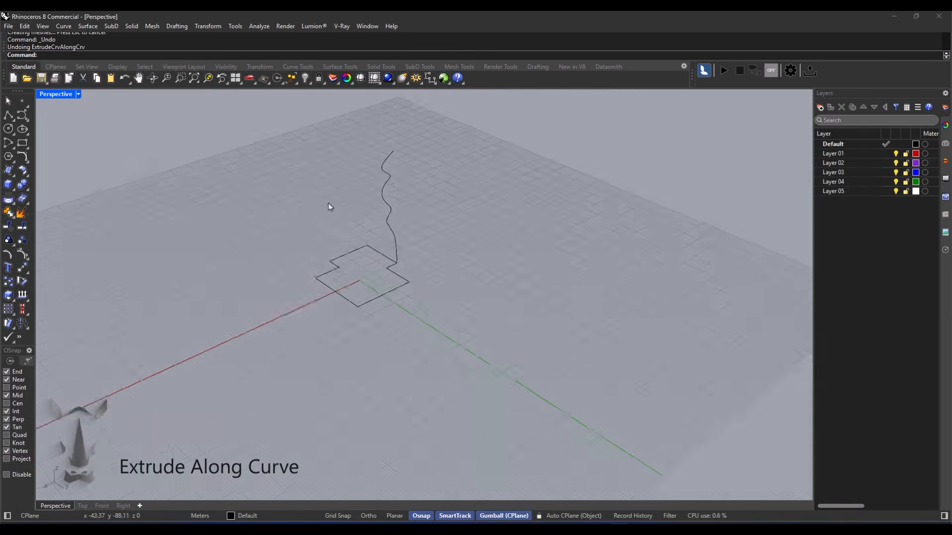
- Extrude the closed stepped profile along the wavy path curve into rippled solid walls
scroll(432, 268, up, 5)
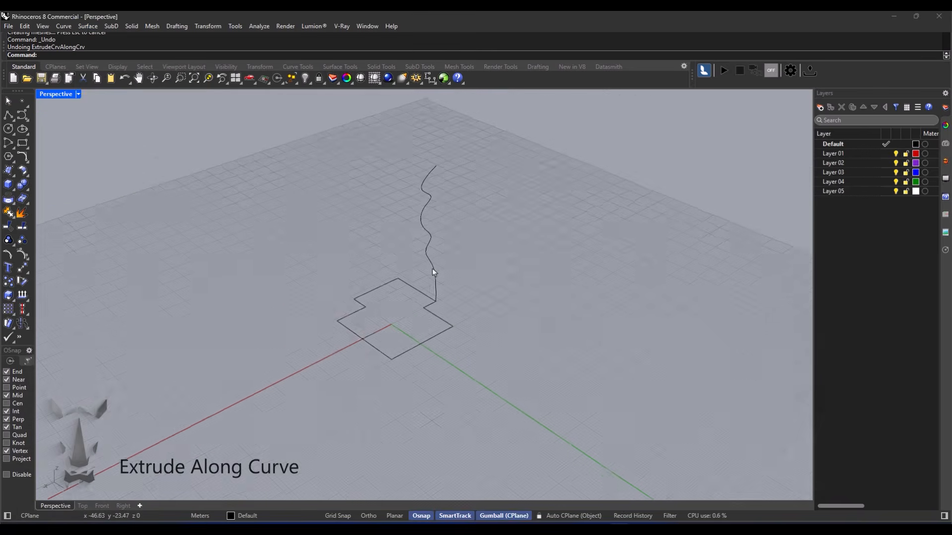
click(87, 26)
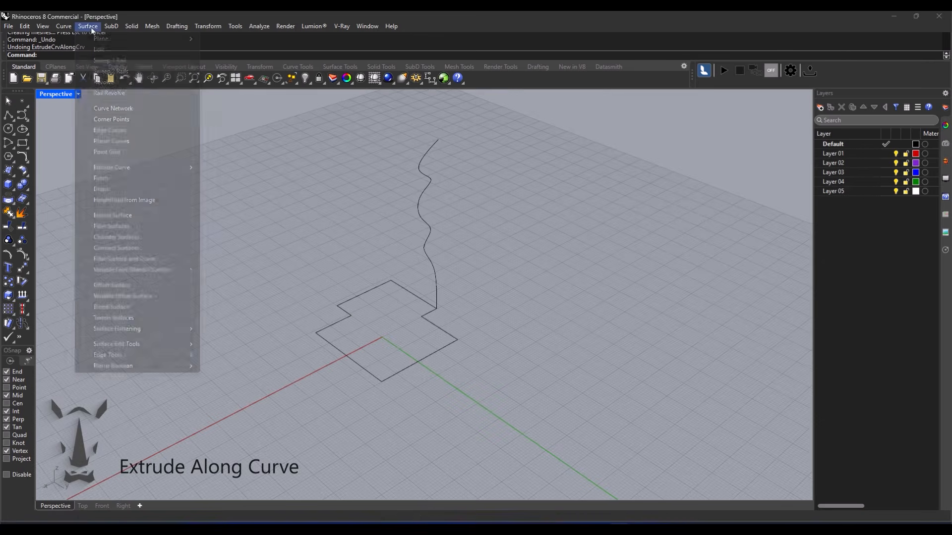
mouse_move(138, 171)
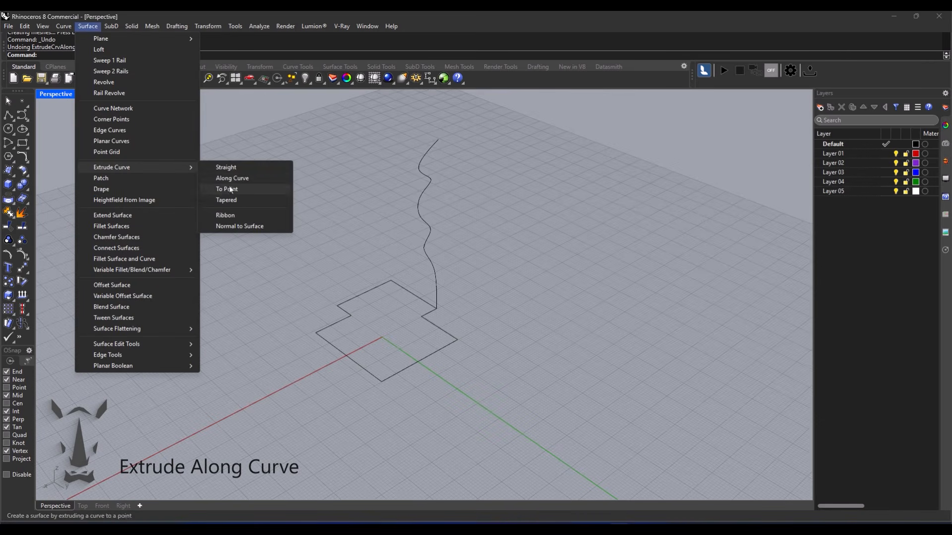
click(235, 183)
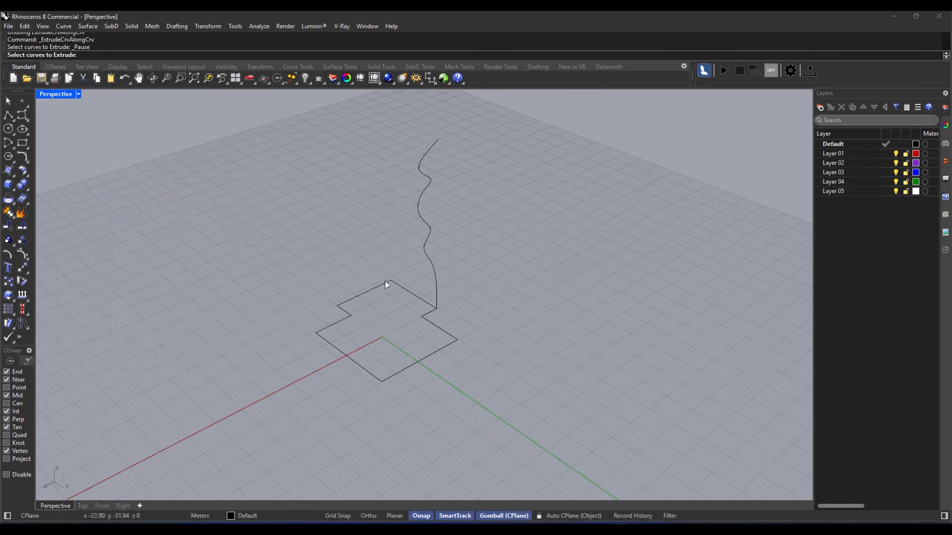
click(385, 280)
key(Return)
click(441, 275)
right_drag(348, 253, 382, 251)
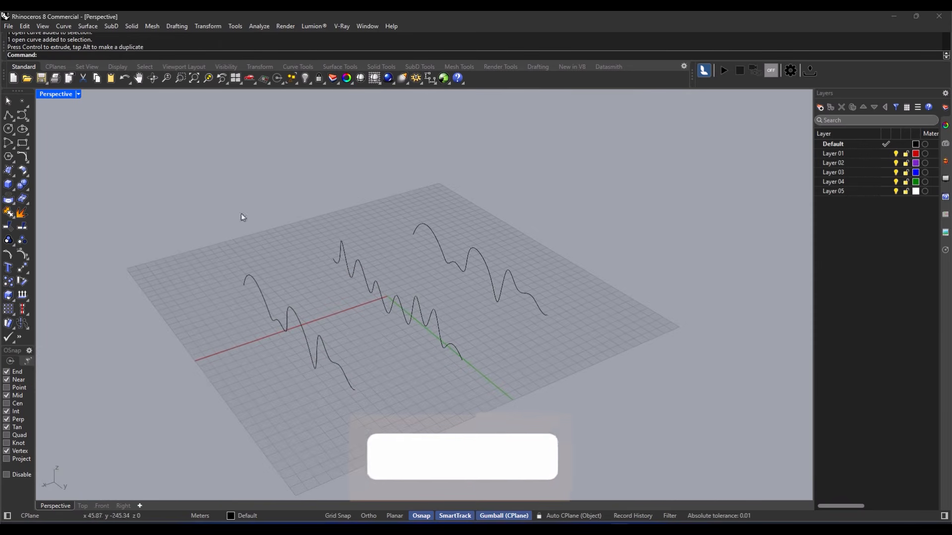
- Start Loft and pick the right, middle and left wavy curves
text(Loft)
key(Return)
click(496, 301)
click(442, 345)
click(333, 363)
key(Return)
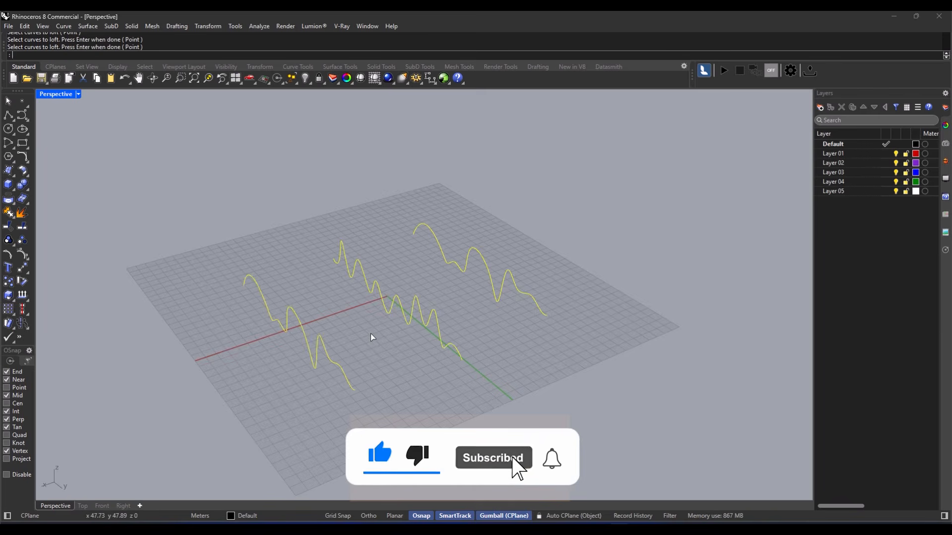
right_drag(385, 296, 416, 298)
- Set the loft style to Loose and create the lofted surface
click(616, 227)
click(628, 248)
click(577, 226)
click(573, 243)
click(594, 353)
right_drag(492, 374, 535, 346)
middle_click(434, 319)
right_drag(333, 305, 421, 303)
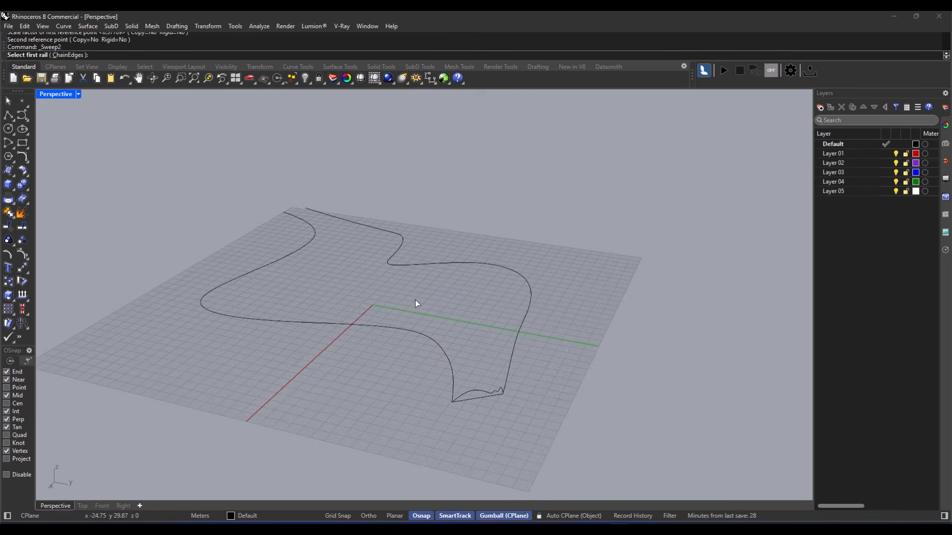
- Sweep the small profile along the two curving rails with Sweep2, accepting the seam and options
click(428, 338)
right_drag(374, 299, 526, 351)
click(525, 348)
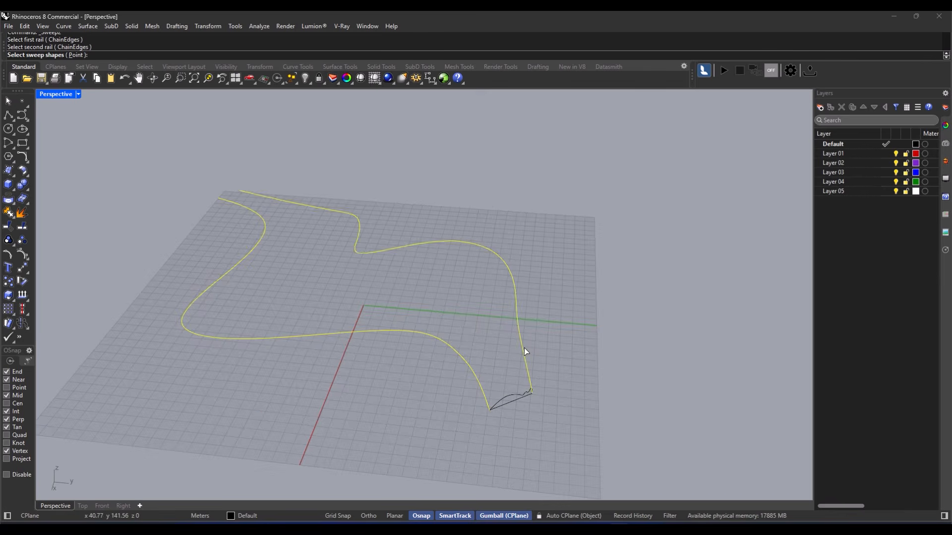
right_drag(448, 363, 450, 367)
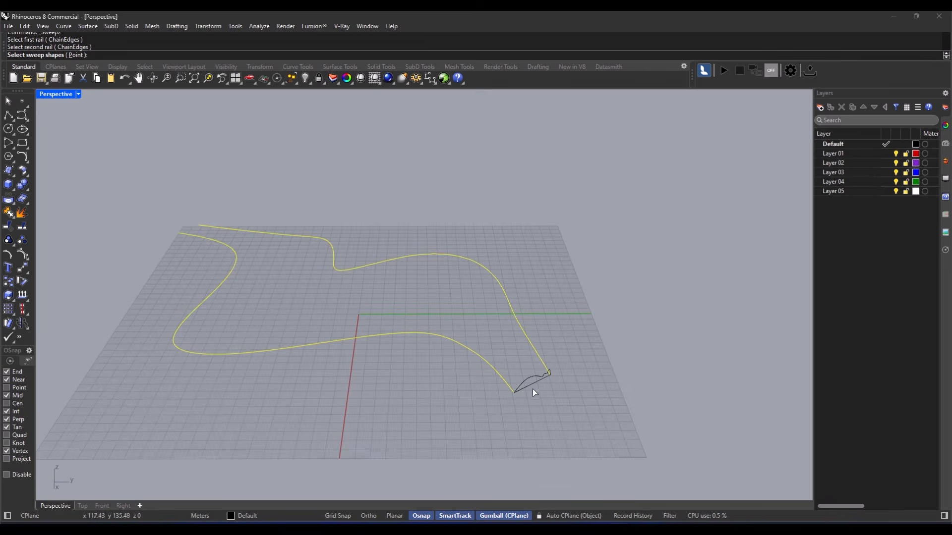
click(531, 385)
scroll(521, 384, up, 3)
right_click(462, 383)
scroll(443, 381, down, 3)
right_click(439, 381)
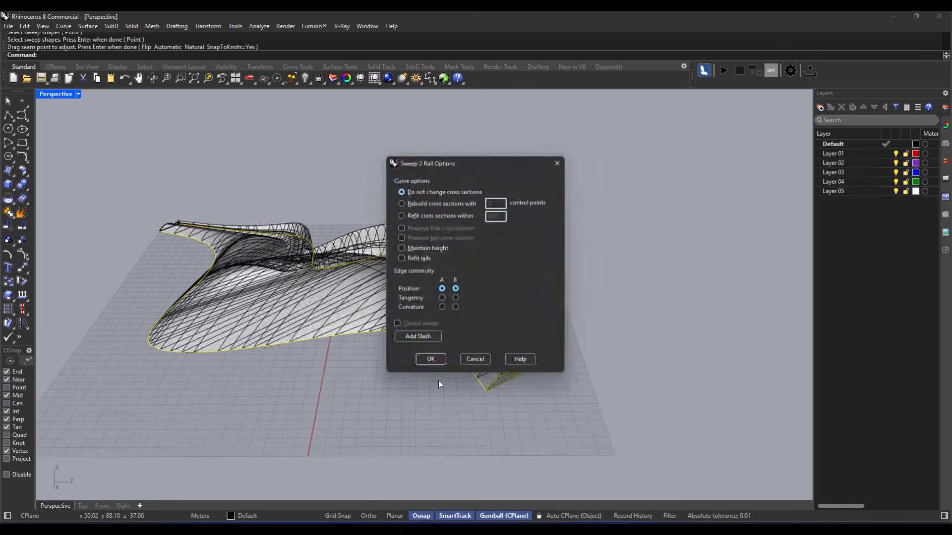
click(434, 353)
- Switch the viewport to Rendered display and orbit around the sweep surface
click(445, 350)
right_drag(446, 350, 444, 293)
right_drag(474, 396, 464, 342)
scroll(462, 336, up, 2)
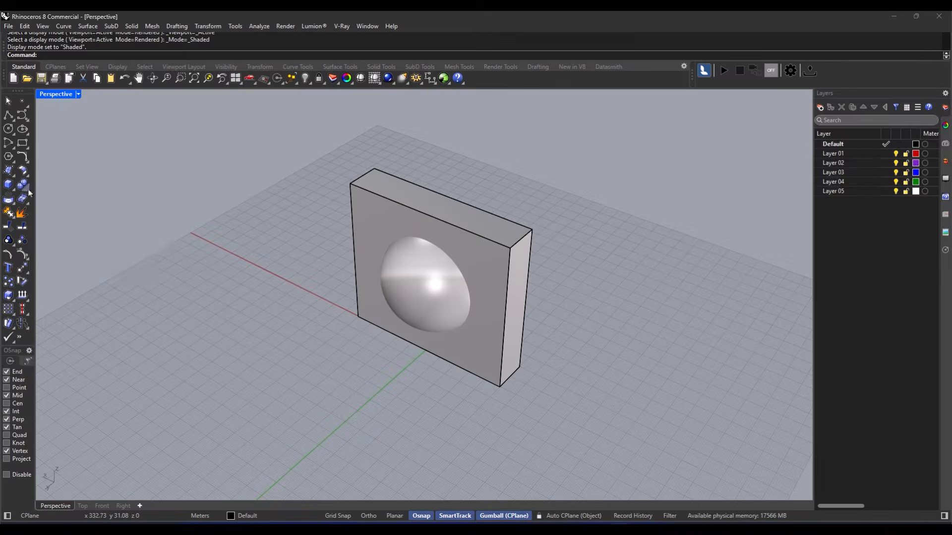
- Tear off the Solid Tools flyout into a small floating panel
click(22, 184)
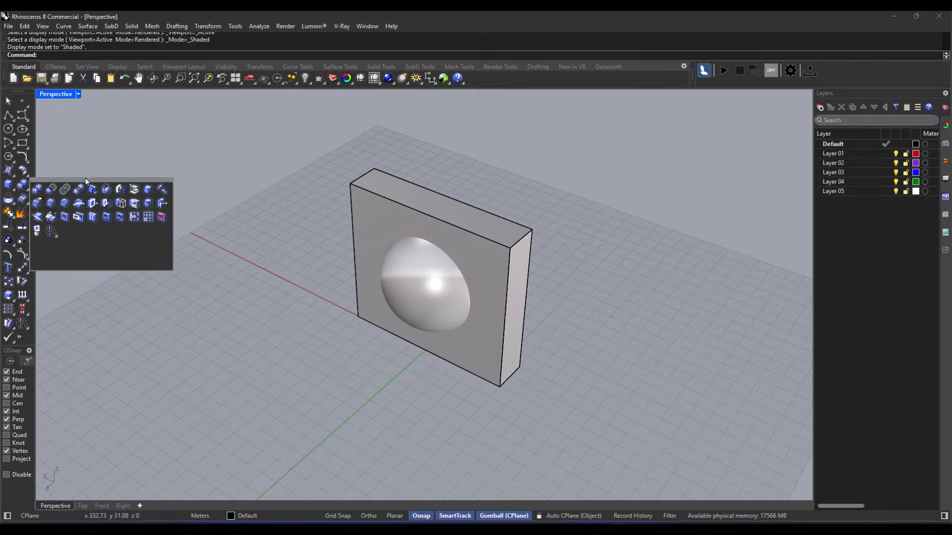
click(28, 189)
drag(54, 181, 77, 168)
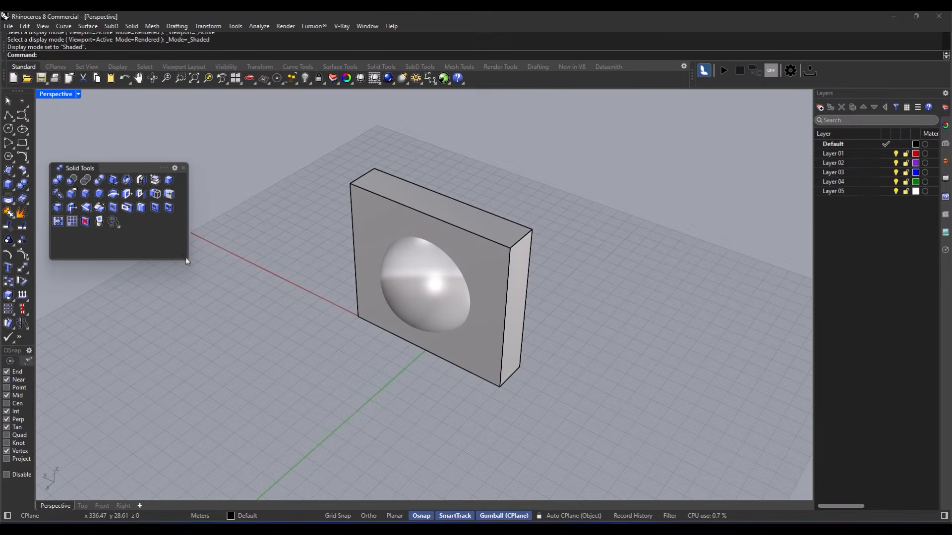
drag(186, 260, 178, 244)
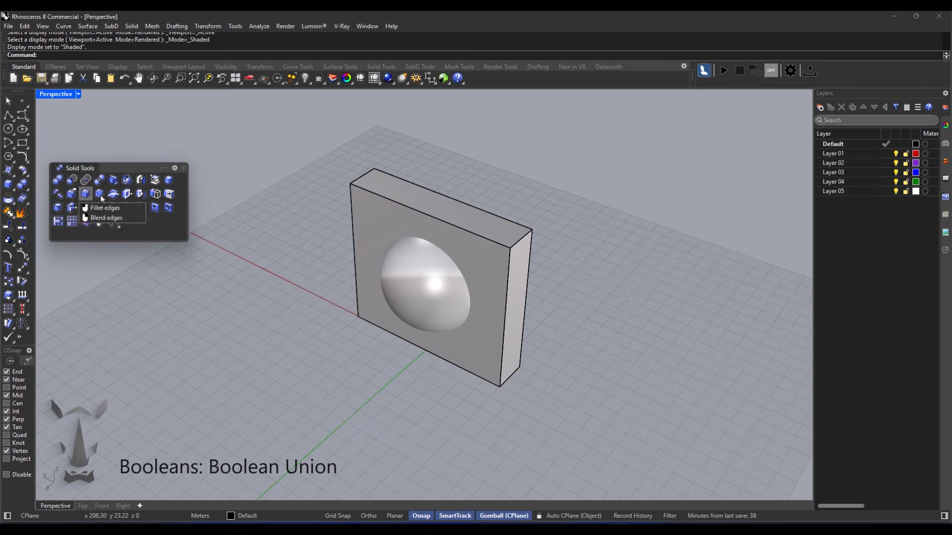
- Select the sphere and the box together, orbiting the view around them
click(374, 234)
shift+click(397, 283)
click(59, 181)
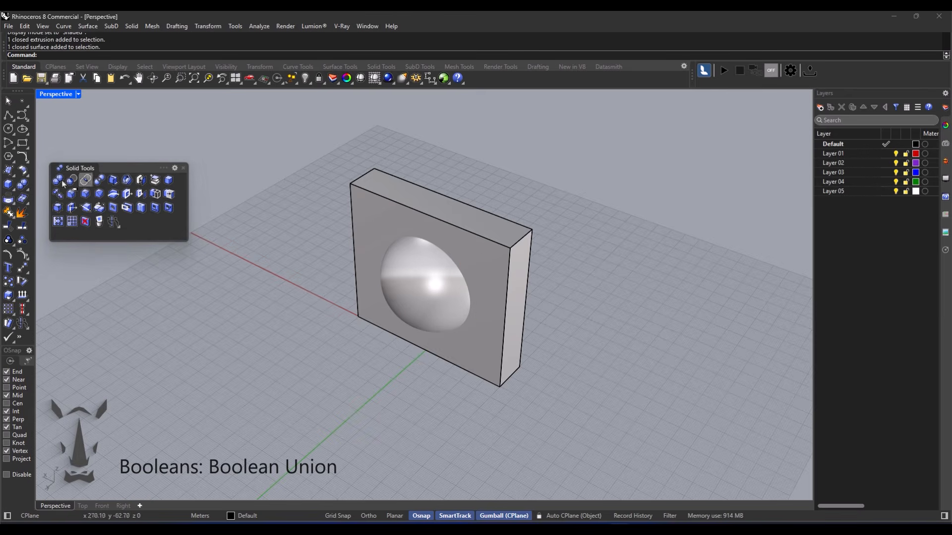
click(424, 284)
shift+click(494, 328)
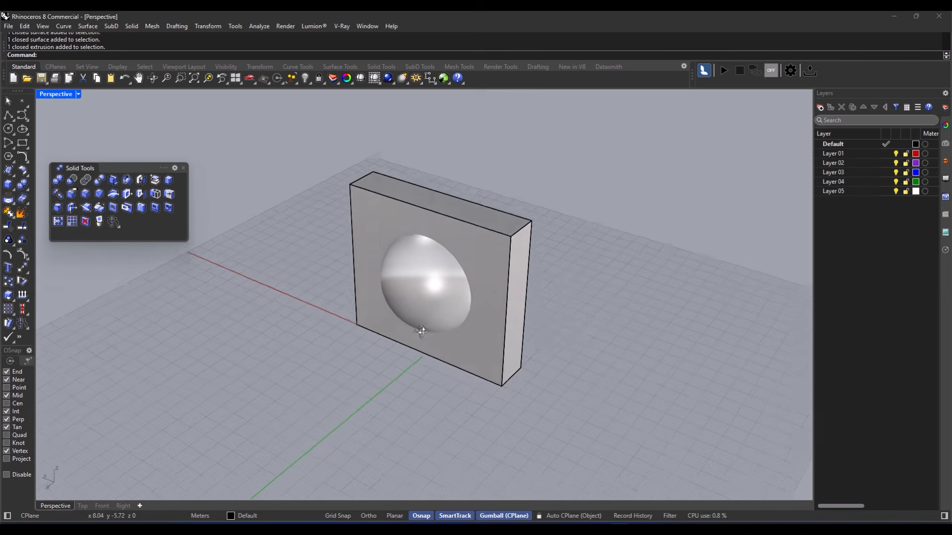
right_drag(421, 332, 436, 333)
scroll(436, 333, up, 4)
right_drag(507, 397, 409, 301)
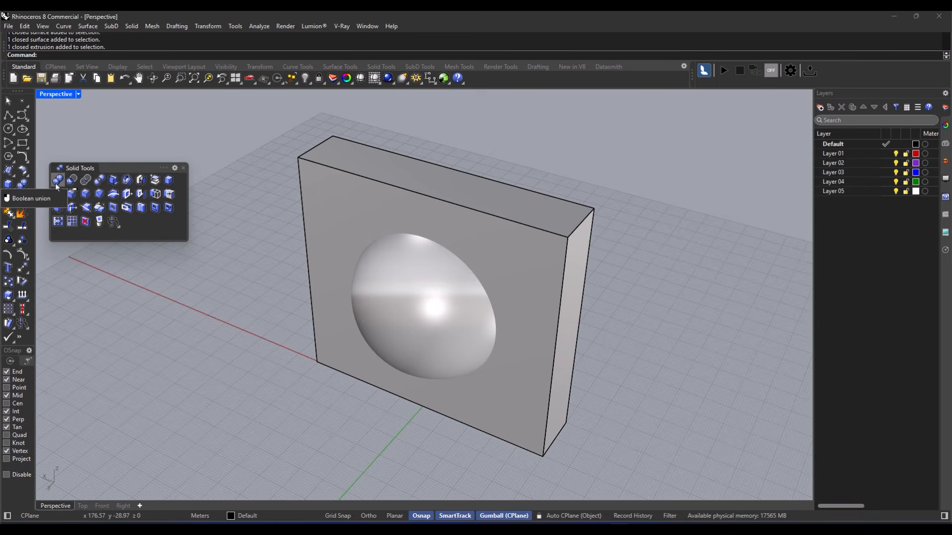
click(58, 180)
click(415, 299)
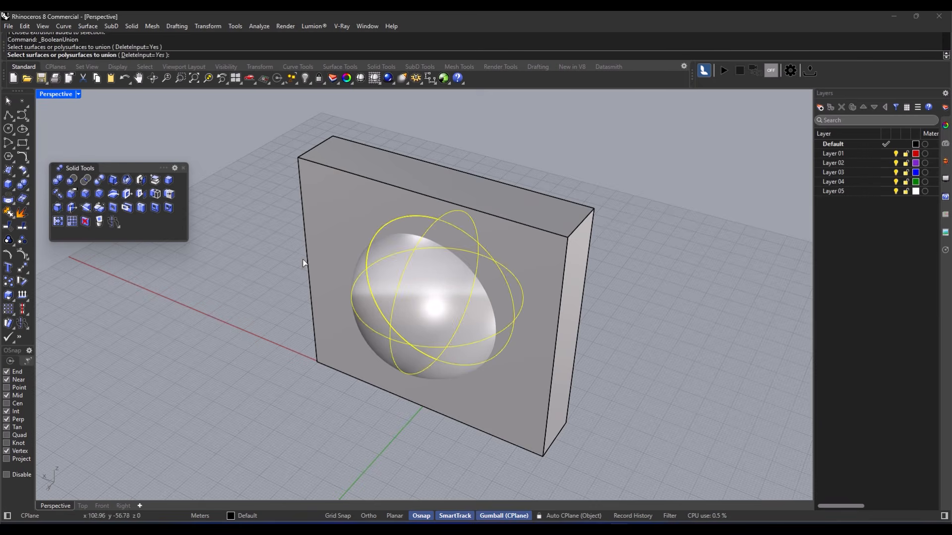
click(320, 254)
key(Return)
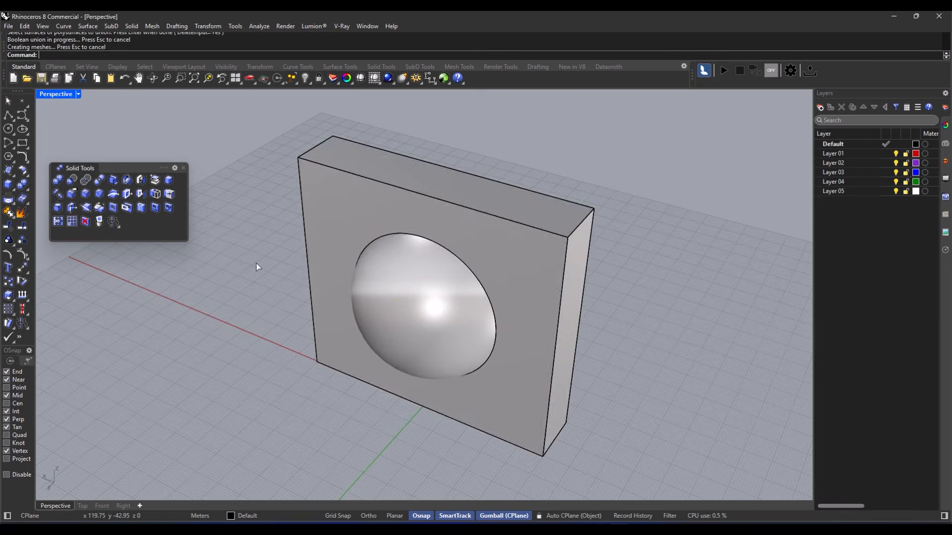
right_drag(230, 274, 312, 278)
right_drag(379, 310, 438, 299)
click(528, 289)
right_drag(529, 290, 408, 293)
click(453, 303)
click(235, 343)
scroll(338, 320, down, 5)
key(ctrl+z)
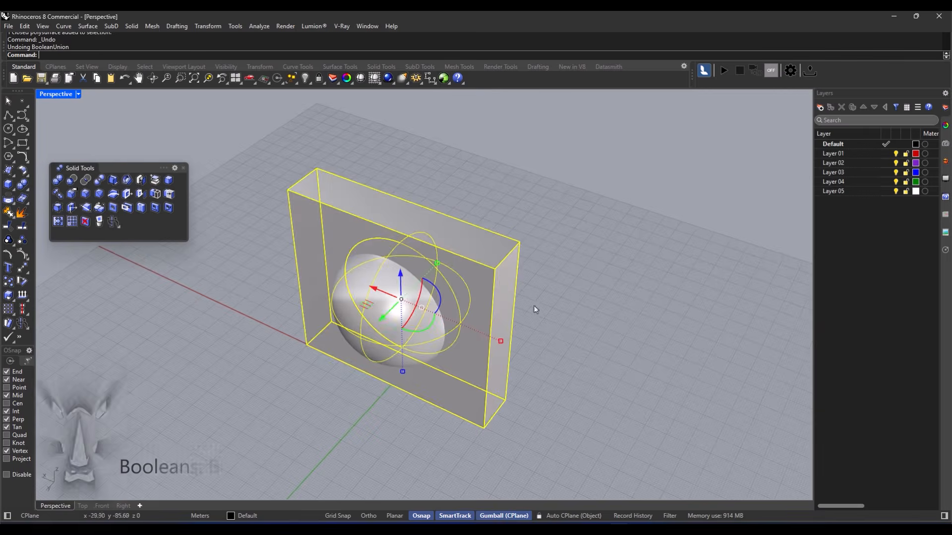
click(522, 313)
shift+right_drag(418, 323, 459, 314)
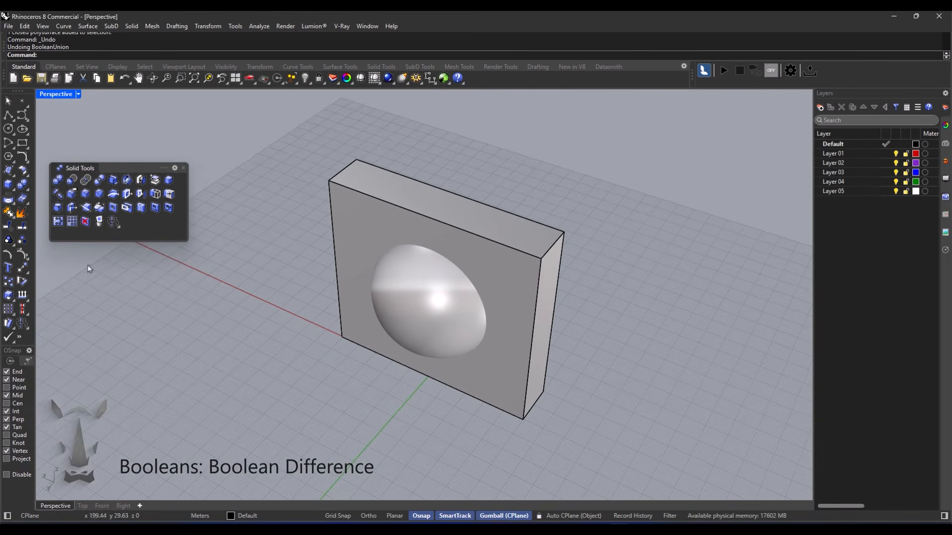
click(71, 182)
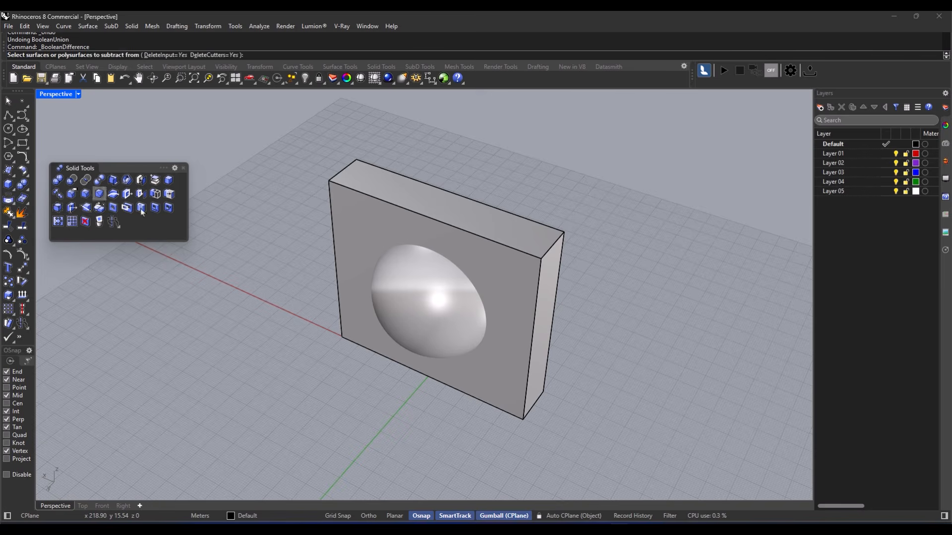
click(349, 272)
right_drag(314, 320, 410, 320)
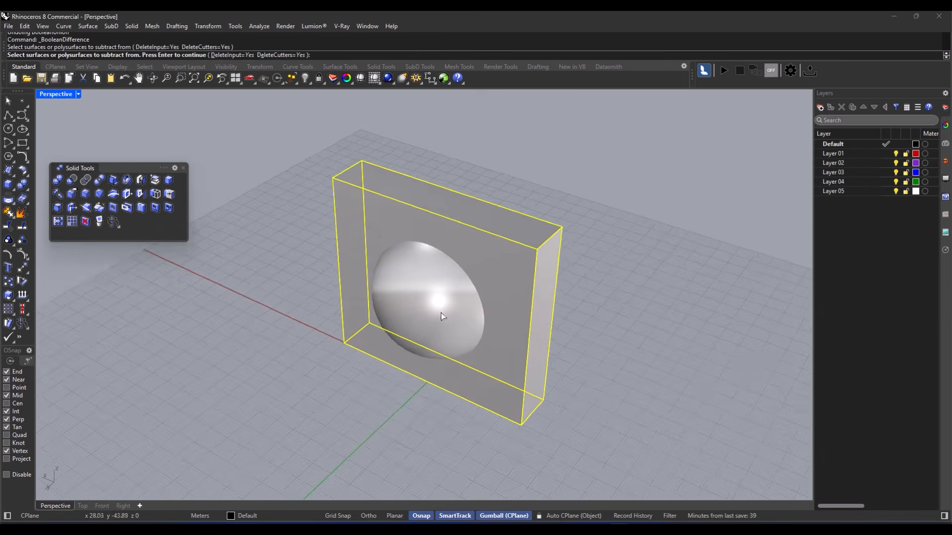
scroll(423, 325, up, 2)
scroll(423, 325, up, 1)
scroll(418, 343, down, 2)
scroll(438, 314, up, 2)
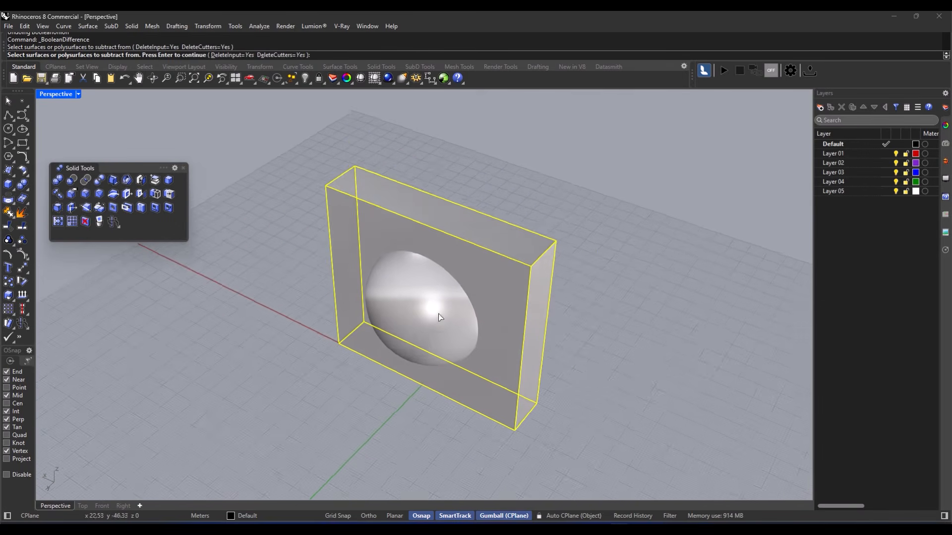
key(Return)
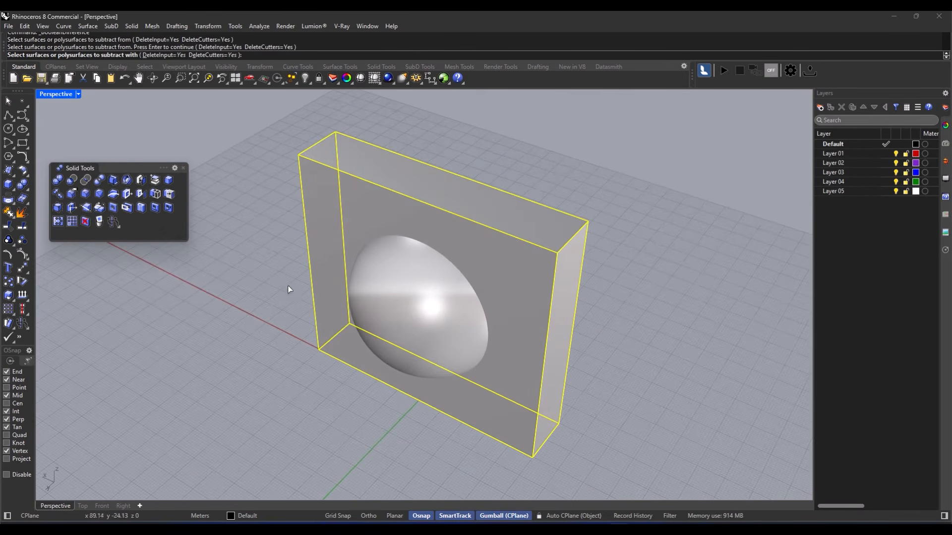
click(395, 303)
right_drag(321, 327, 286, 322)
right_drag(424, 312, 430, 314)
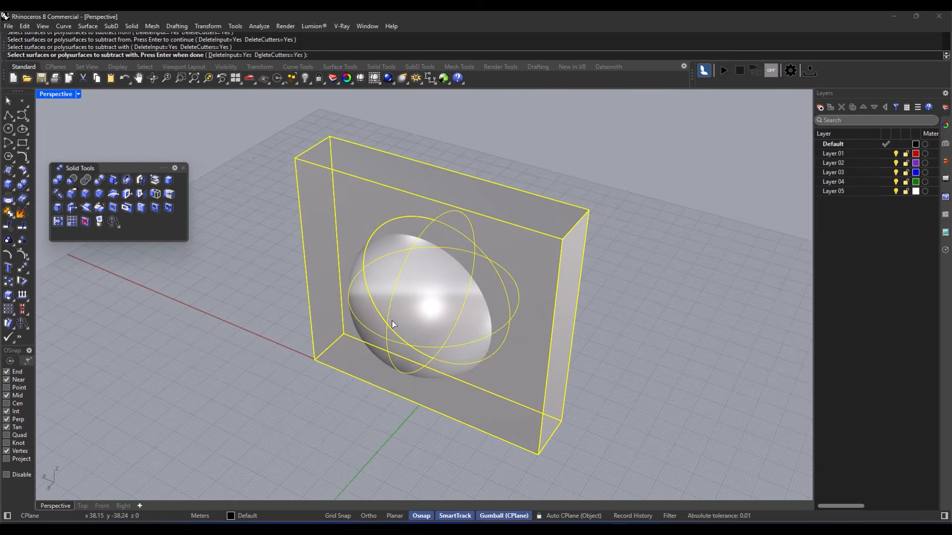
key(Return)
key(ctrl+z)
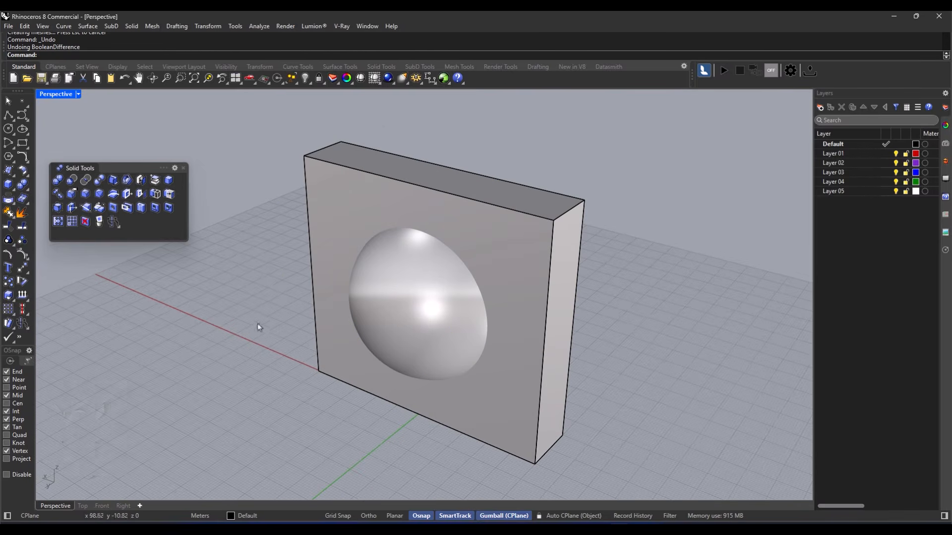
click(85, 180)
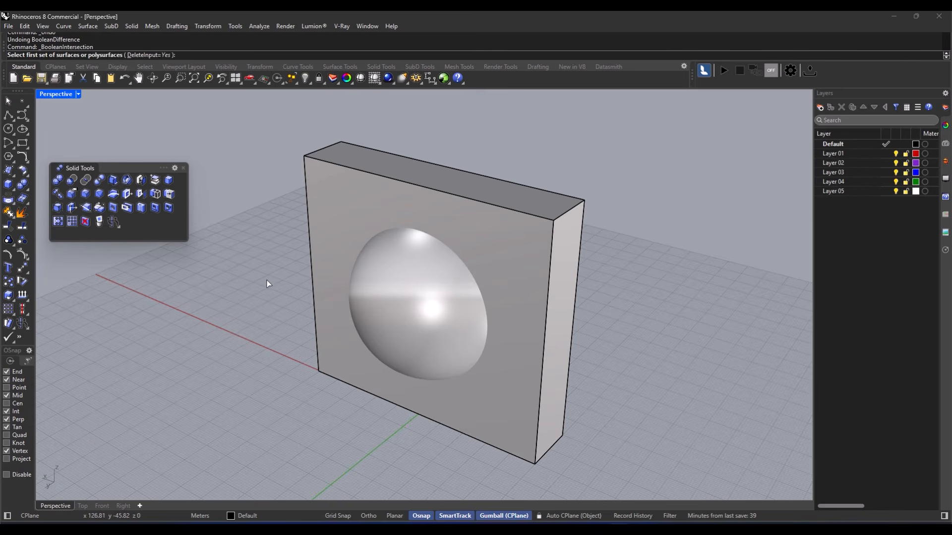
click(320, 253)
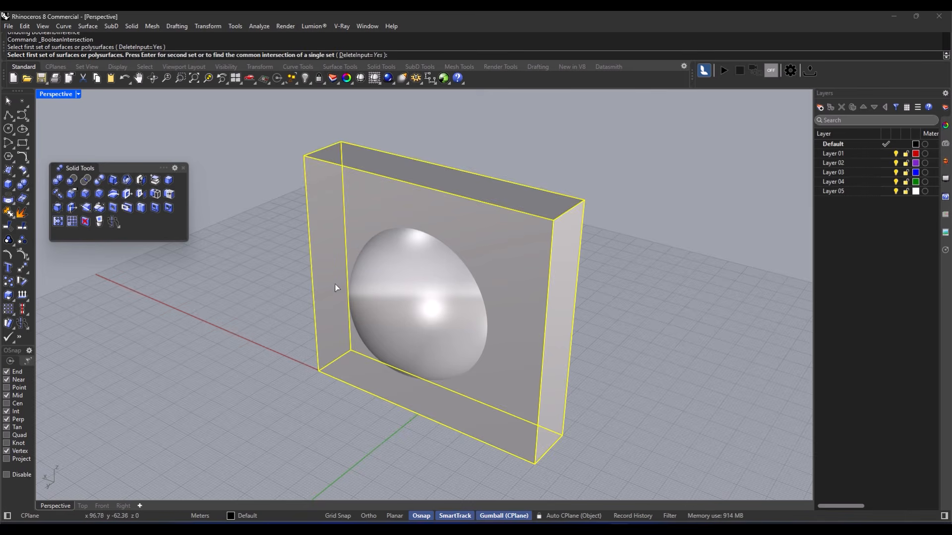
click(359, 291)
key(Return)
key(Return)
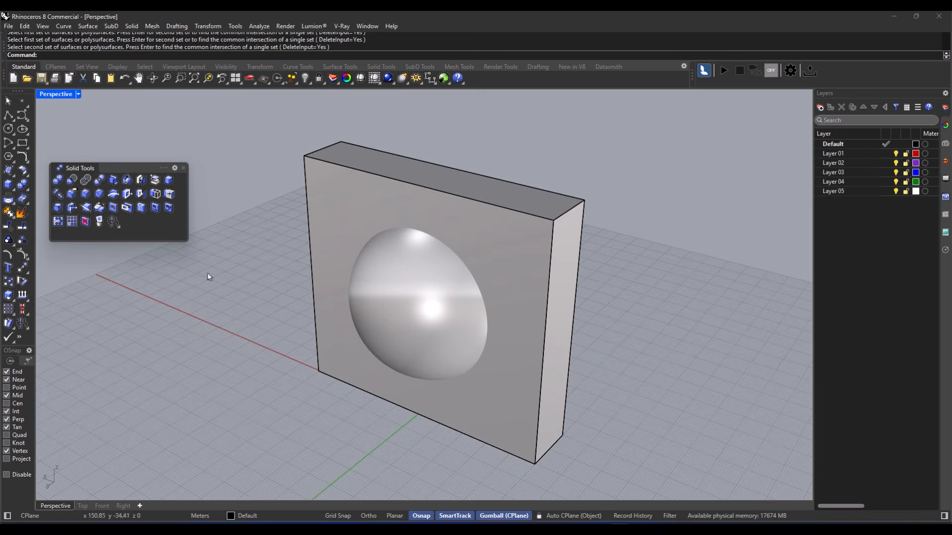
click(86, 180)
click(326, 251)
key(Return)
click(388, 292)
key(Return)
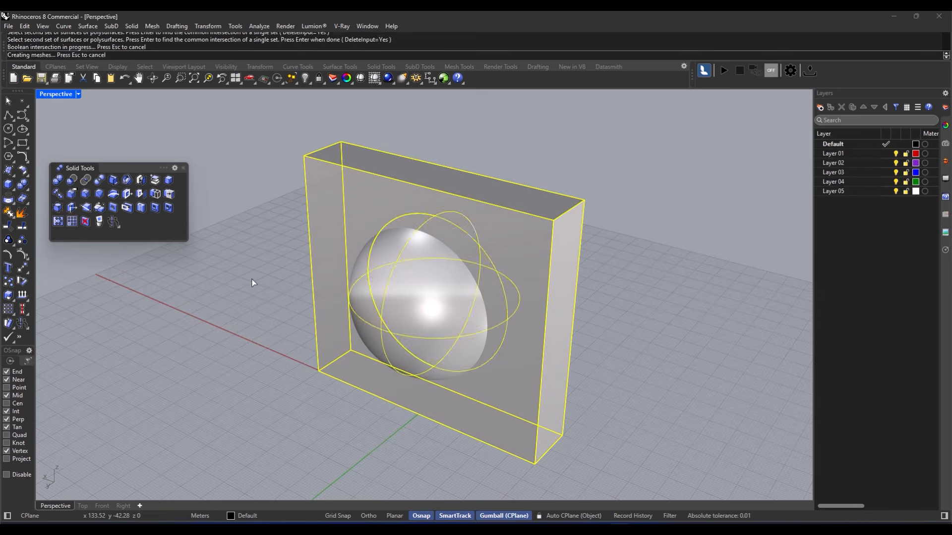
right_drag(432, 278, 455, 269)
key(ctrl+z)
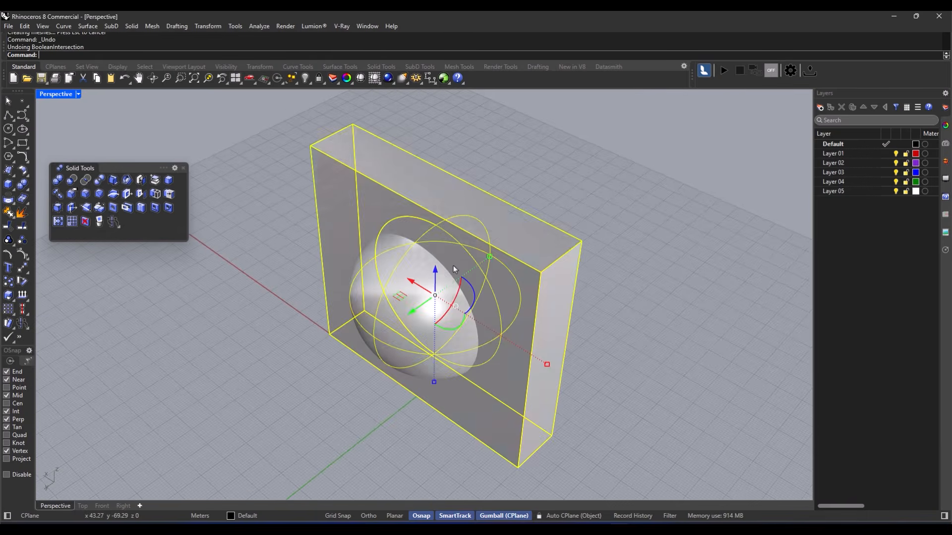
click(254, 371)
right_drag(329, 344, 331, 318)
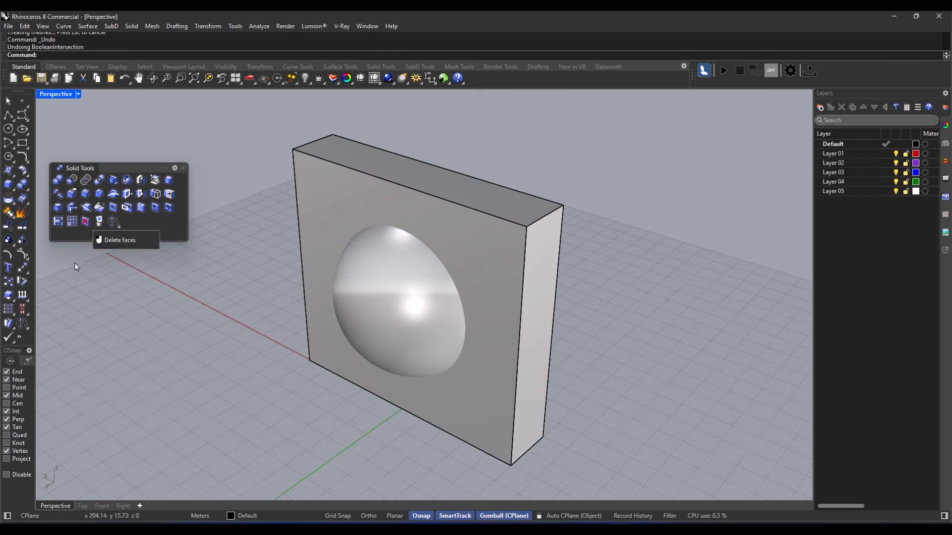
- Boolean-split the box using the sphere as the cutter
click(100, 181)
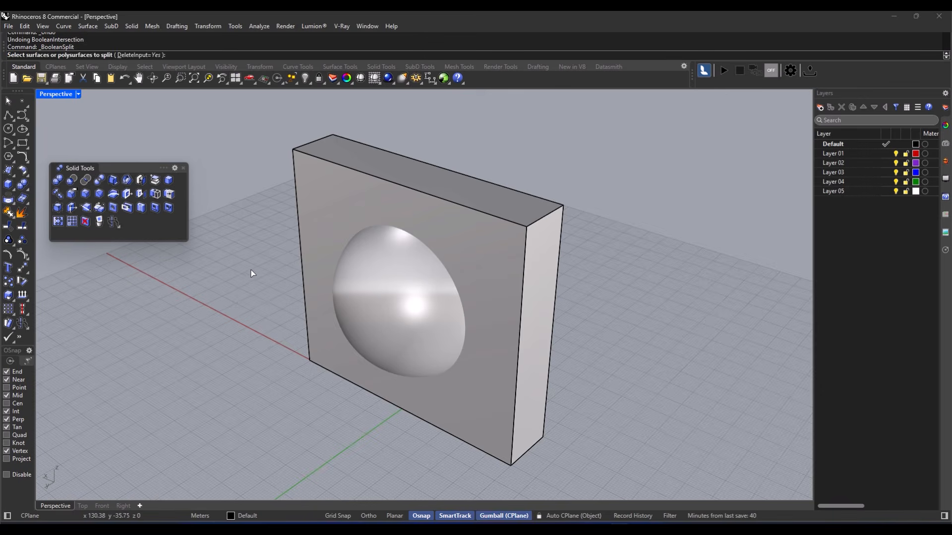
click(319, 222)
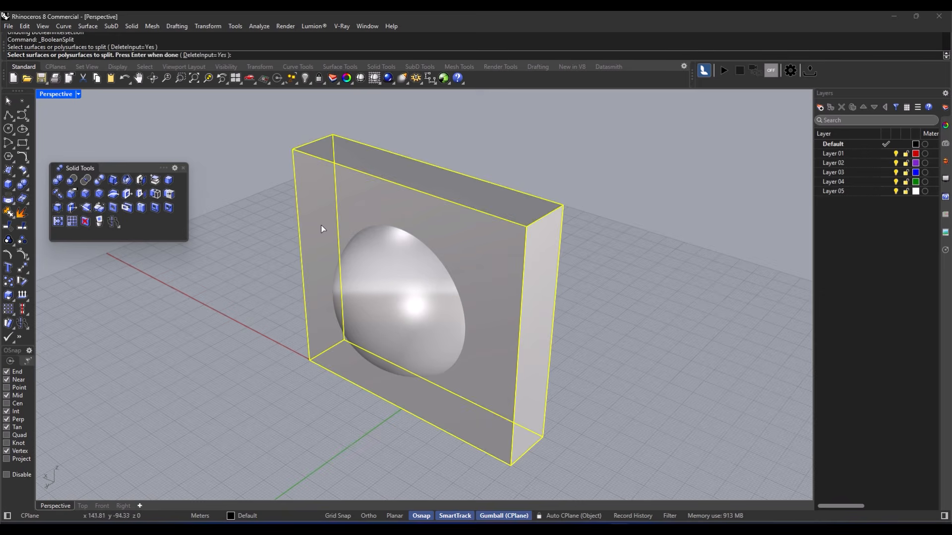
click(383, 286)
key(Return)
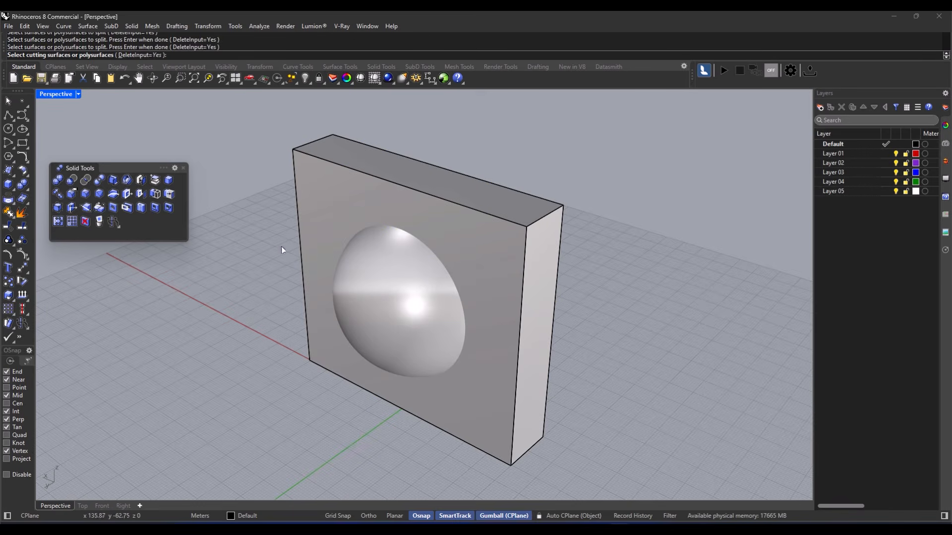
click(100, 180)
click(319, 224)
key(Return)
click(369, 264)
key(Return)
- Move the sphere behind the box and pull the dome piece out of the hole
click(371, 314)
drag(397, 304, 512, 255)
click(379, 323)
drag(397, 304, 251, 364)
key(Escape)
right_drag(496, 312, 459, 321)
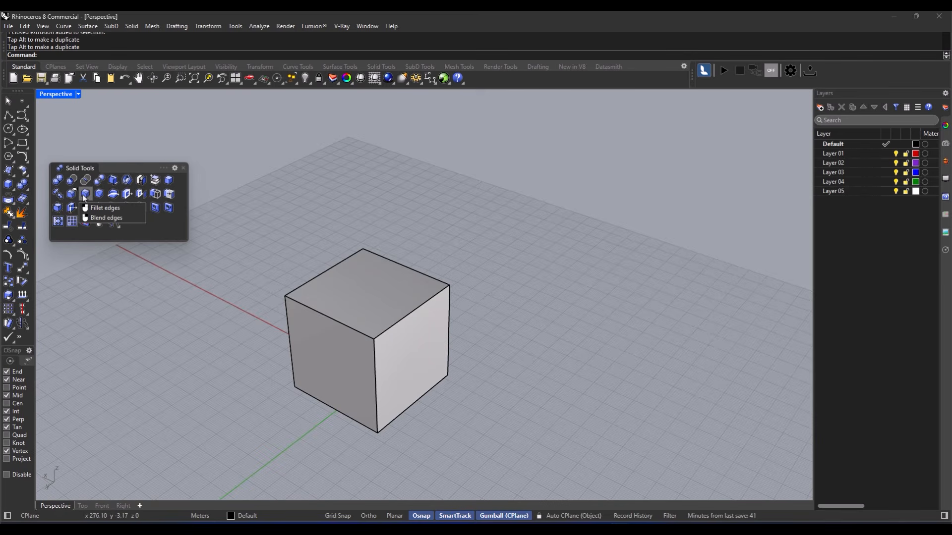
click(85, 197)
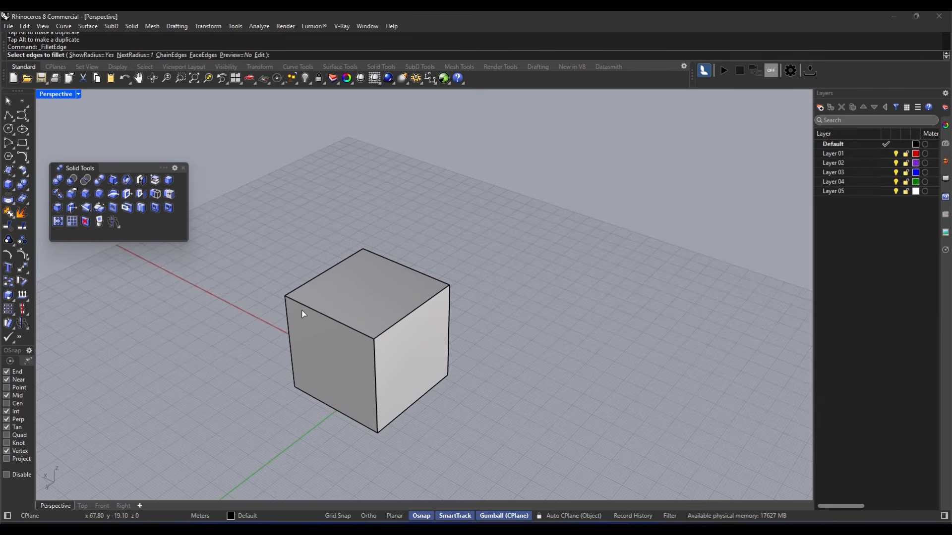
click(132, 55)
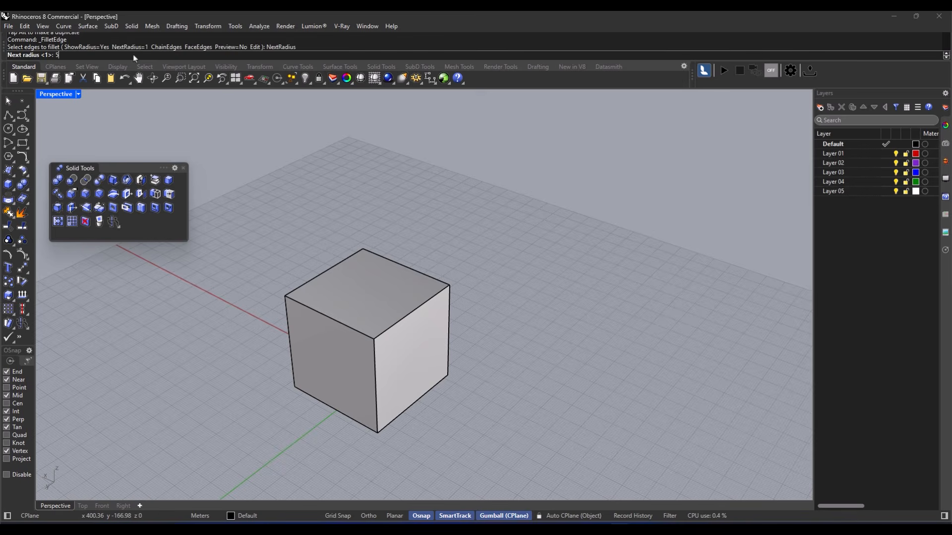
key(Return)
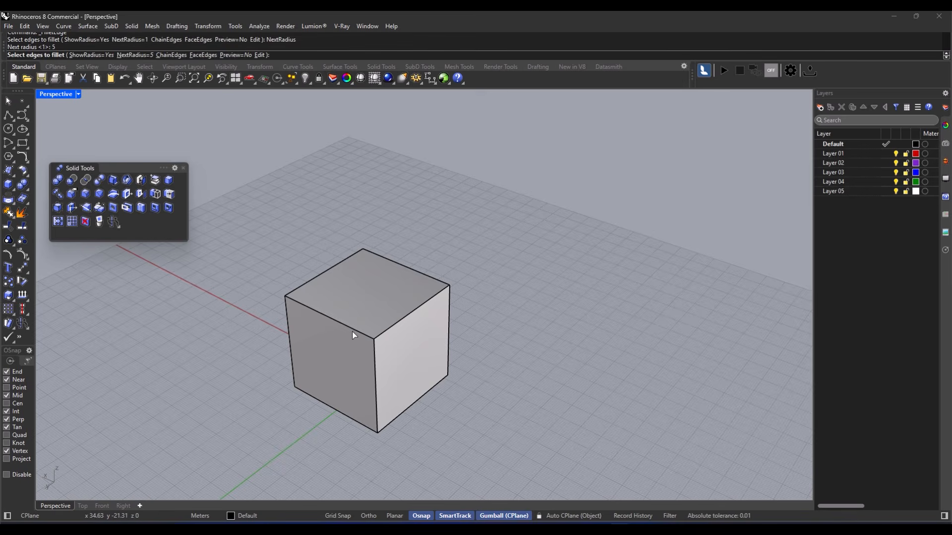
click(355, 330)
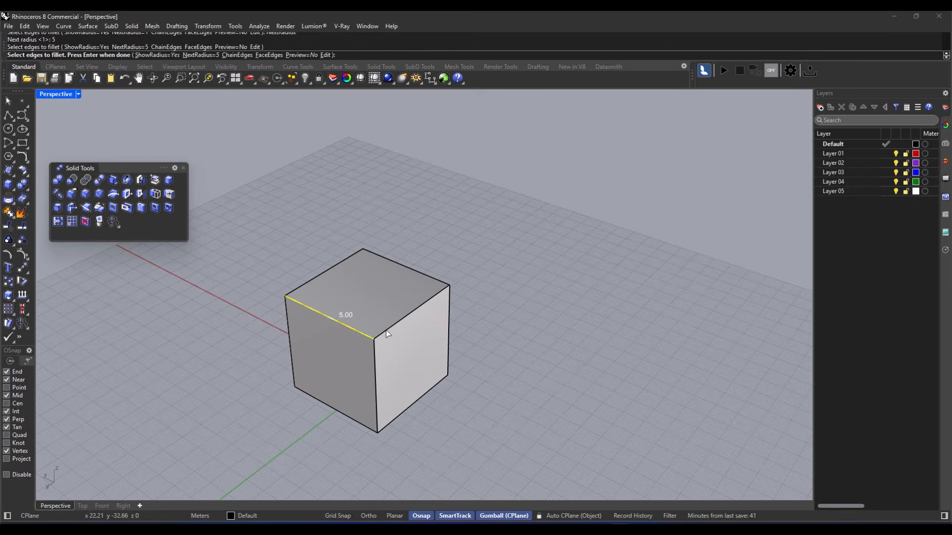
click(386, 331)
scroll(442, 286, up, 2)
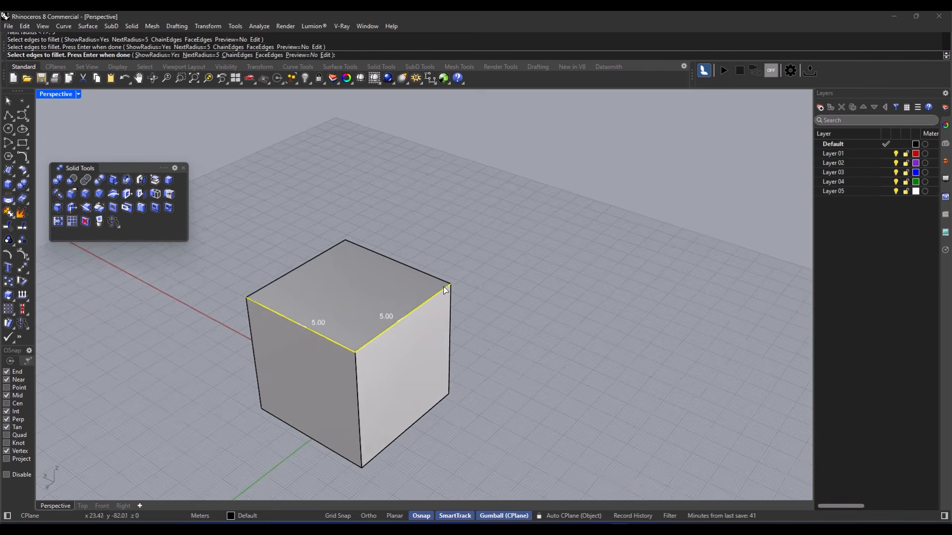
scroll(442, 287, down, 2)
shift+right_drag(371, 334, 361, 299)
scroll(388, 335, up, 4)
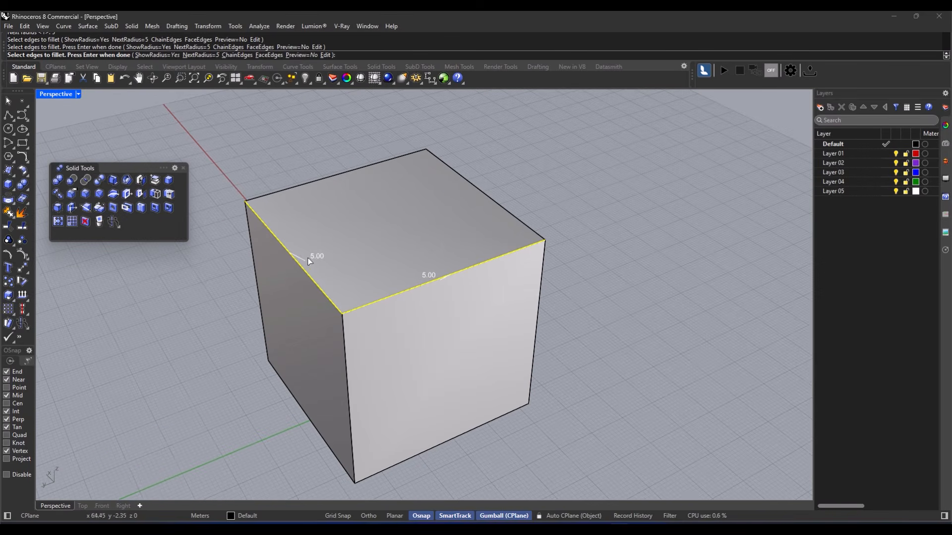
scroll(304, 261, up, 3)
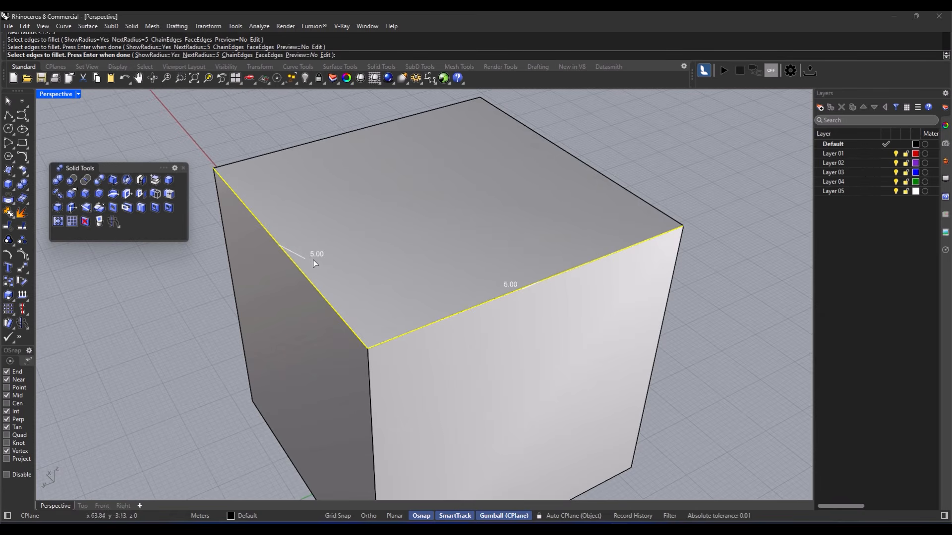
right_drag(396, 280, 416, 286)
key(Return)
key(Return)
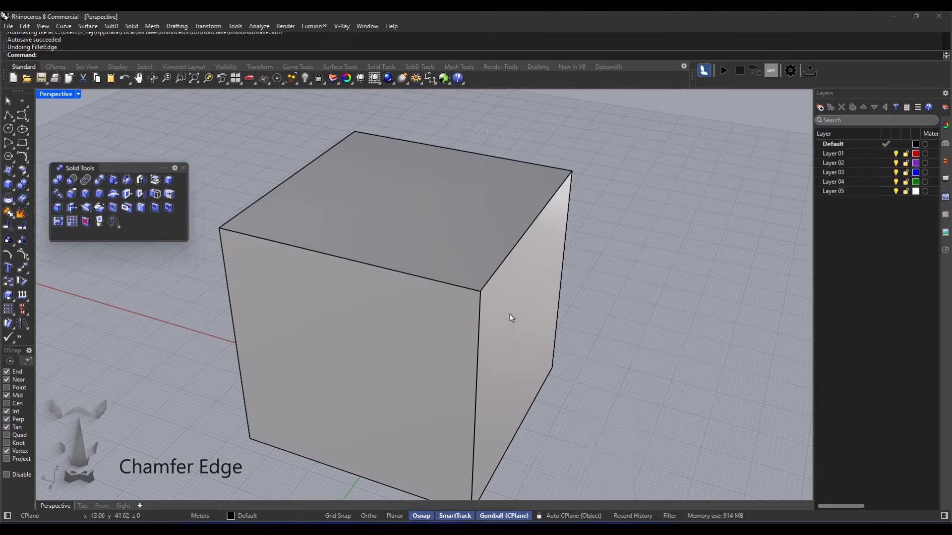
- Chamfer two top edges of the cube with a chamfer distance of 4
scroll(339, 322, down, 3)
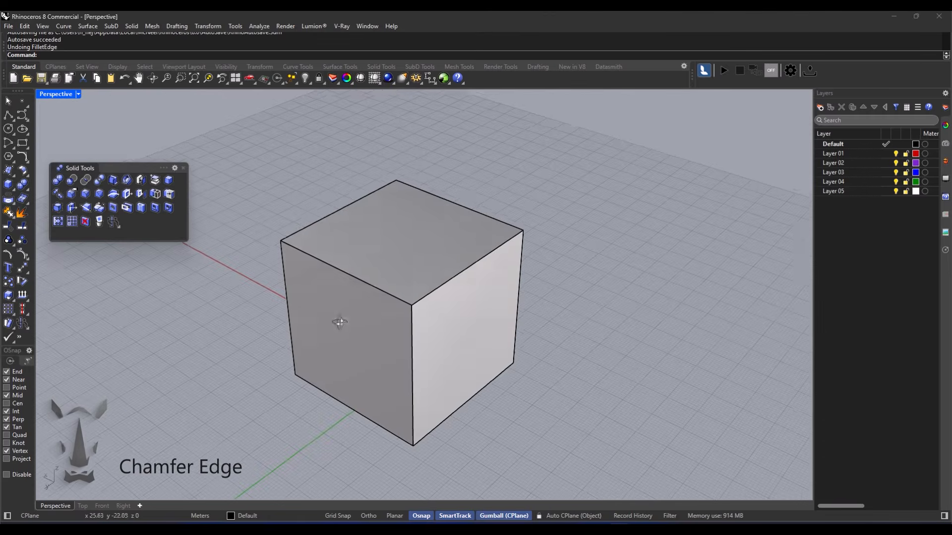
click(100, 198)
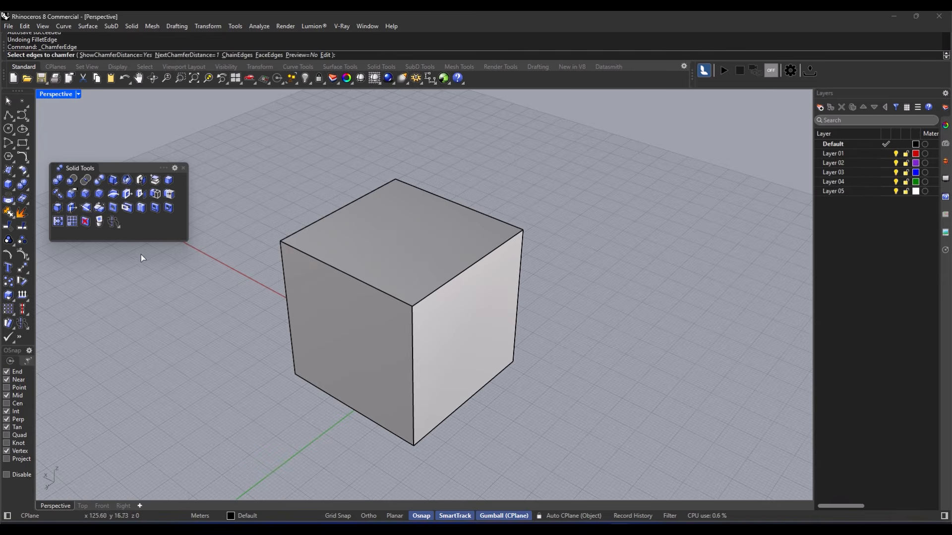
click(197, 55)
text(4)
key(Return)
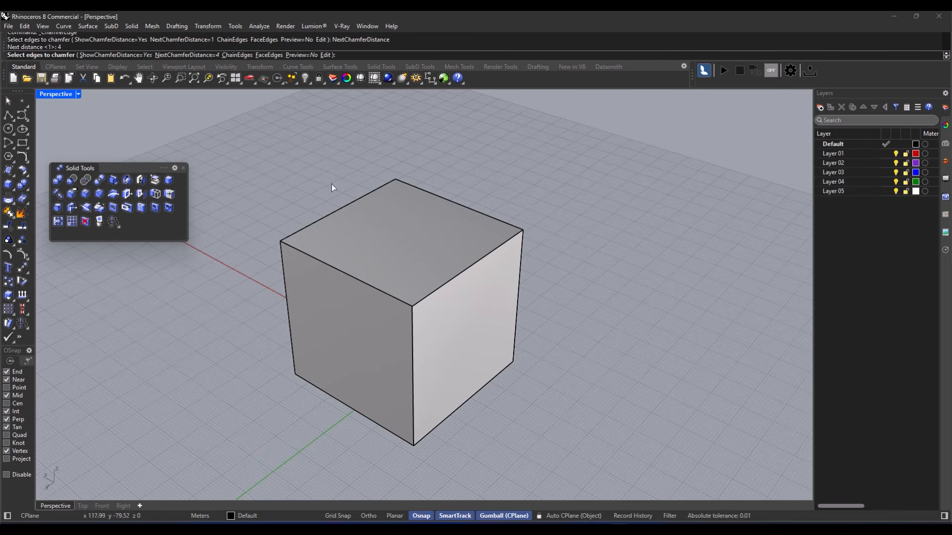
click(358, 280)
click(432, 293)
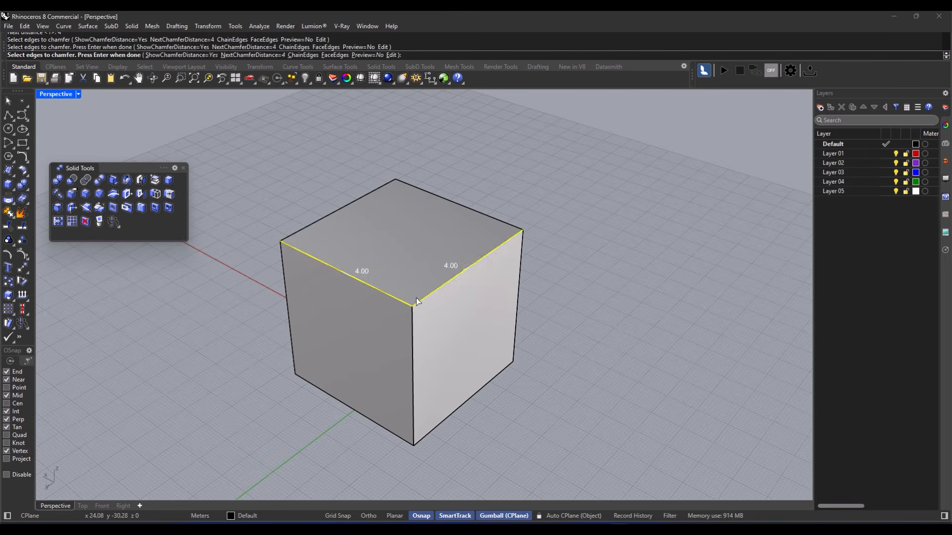
key(Return)
scroll(412, 306, up, 4)
right_drag(413, 306, 460, 293)
key(Return)
right_drag(459, 289, 335, 268)
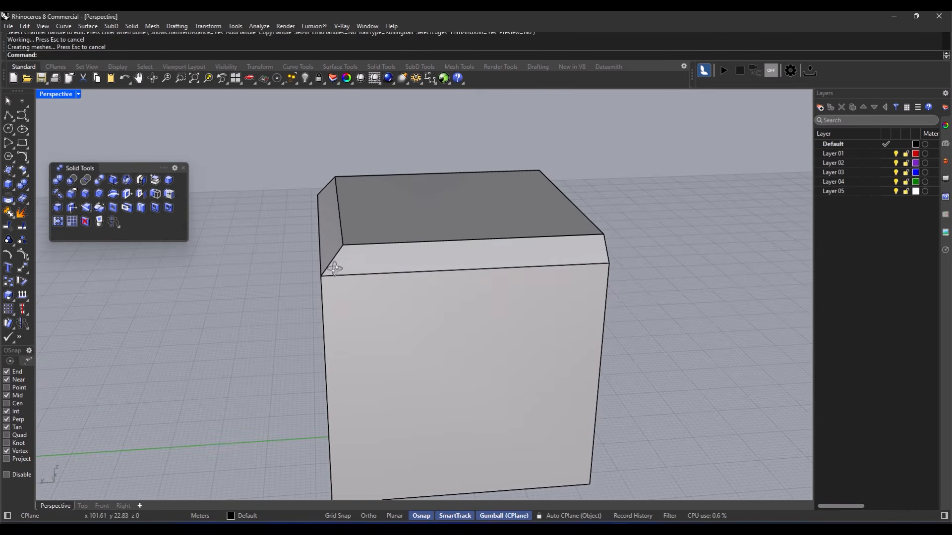
- Undo that chamfer and select the two front top edges plus the vertical edge between them
key(ctrl+z)
key(Escape)
key(Return)
click(348, 255)
right_drag(346, 257, 413, 275)
click(377, 288)
click(388, 312)
key(Return)
- Set the chamfer distances to 9.17, 9.06 and 9.06 and apply the chamfer
click(445, 265)
click(434, 255)
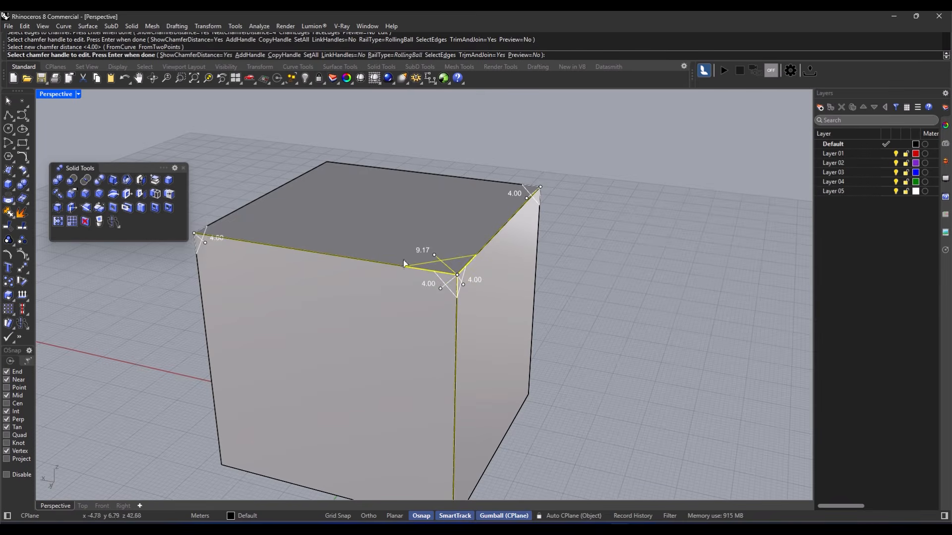
click(439, 288)
click(417, 302)
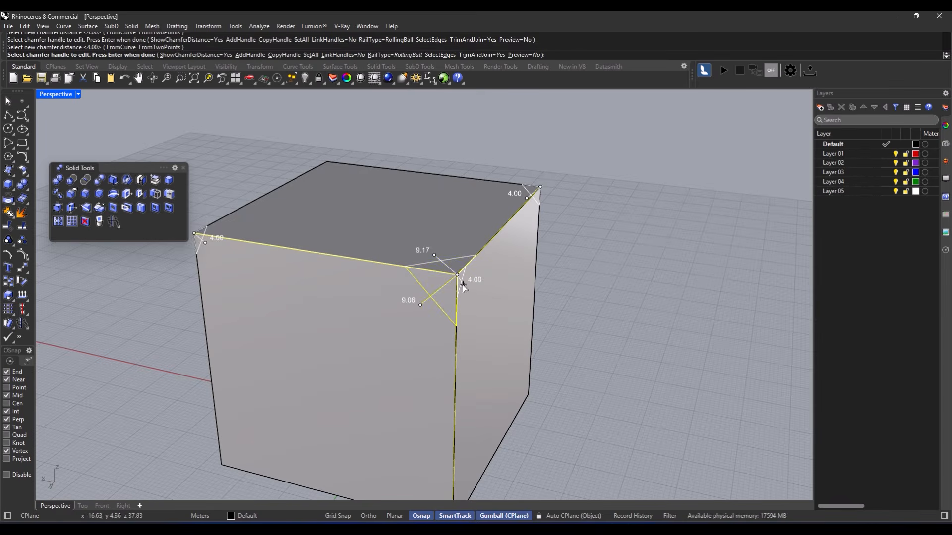
click(463, 284)
click(467, 296)
scroll(367, 284, down, 2)
right_drag(366, 285, 332, 282)
key(Return)
right_drag(419, 307, 355, 270)
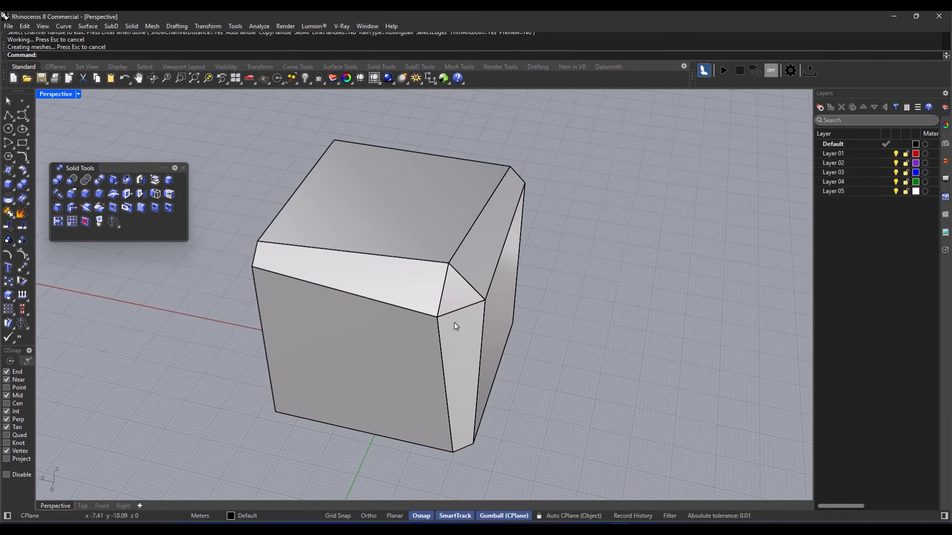
- Switch the viewport to Rendered display to view the chamfered cube
right_drag(608, 434, 512, 414)
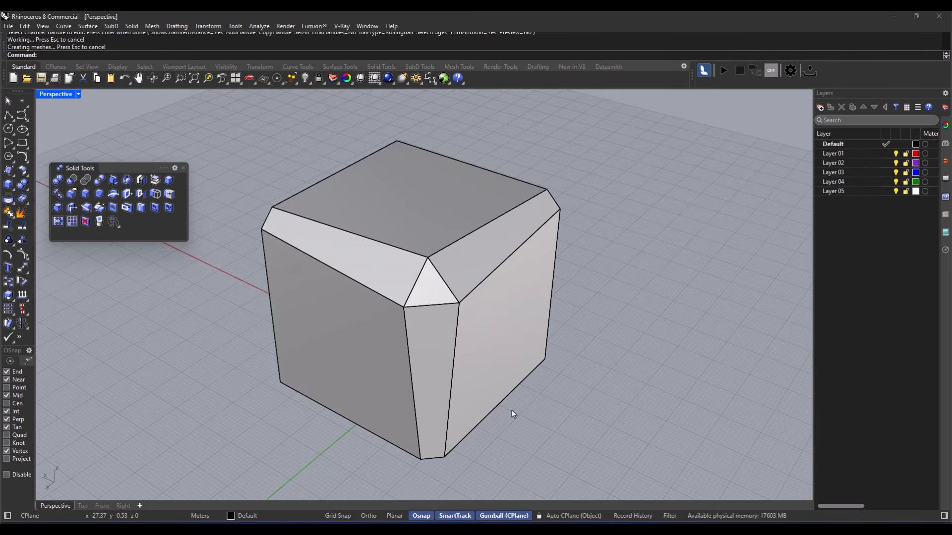
right_drag(511, 410, 411, 238)
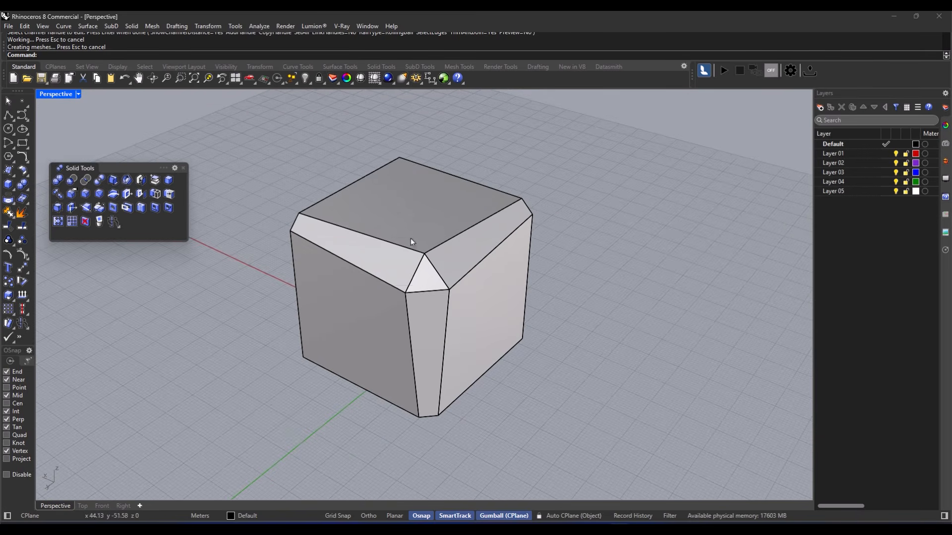
middle_click(414, 261)
click(425, 263)
right_drag(436, 276, 372, 314)
middle_click(380, 308)
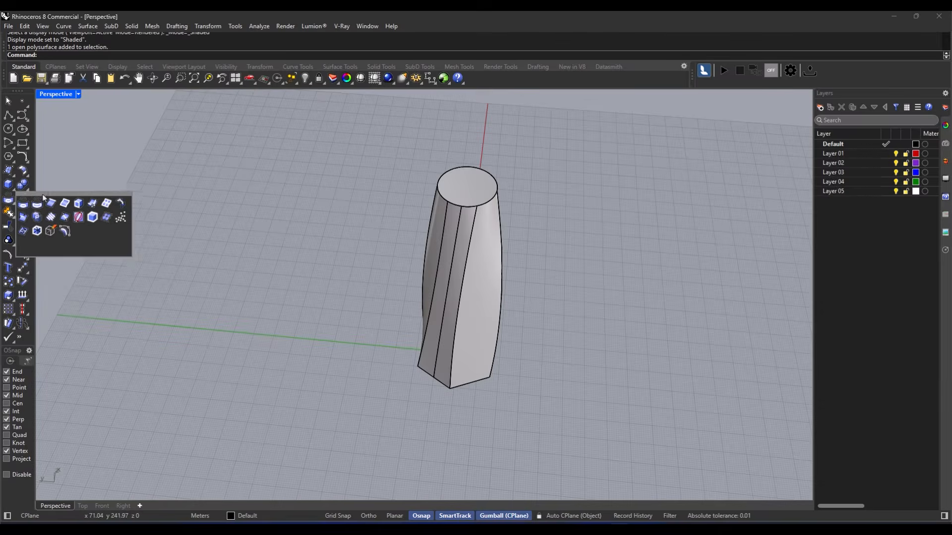
- Tear off the Curve From Object tools into a floating toolbar and widen it
drag(43, 198, 75, 187)
drag(159, 227, 169, 226)
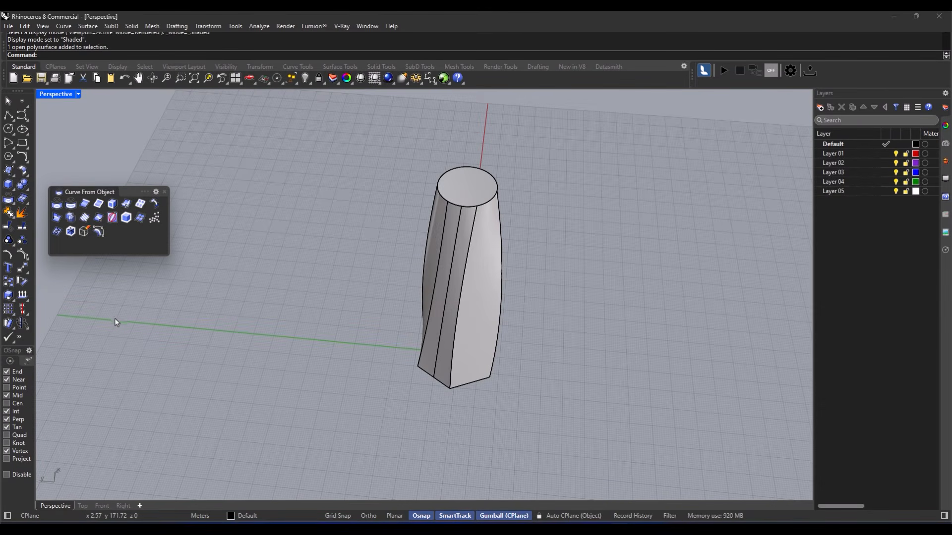
- Duplicate the vase's top surface edge, lift the copy upward, then undo both
click(85, 203)
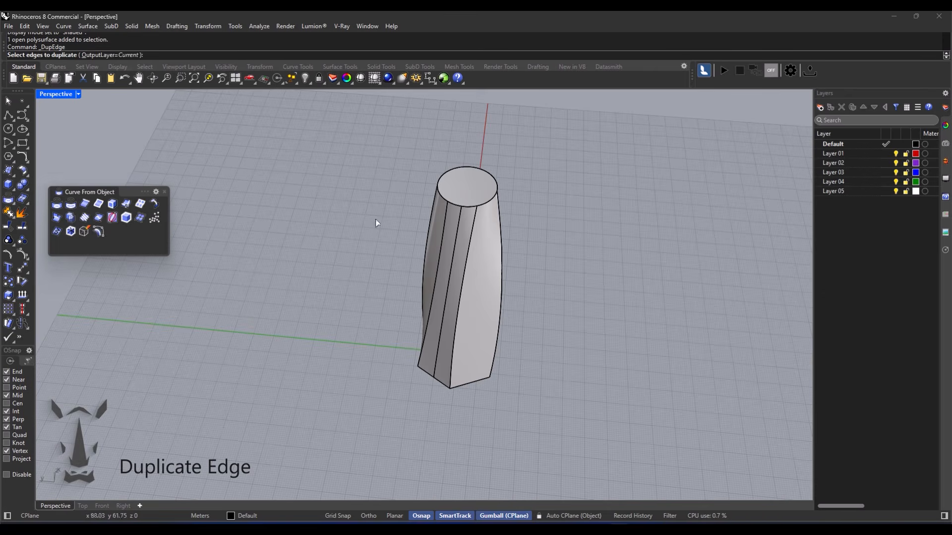
click(485, 205)
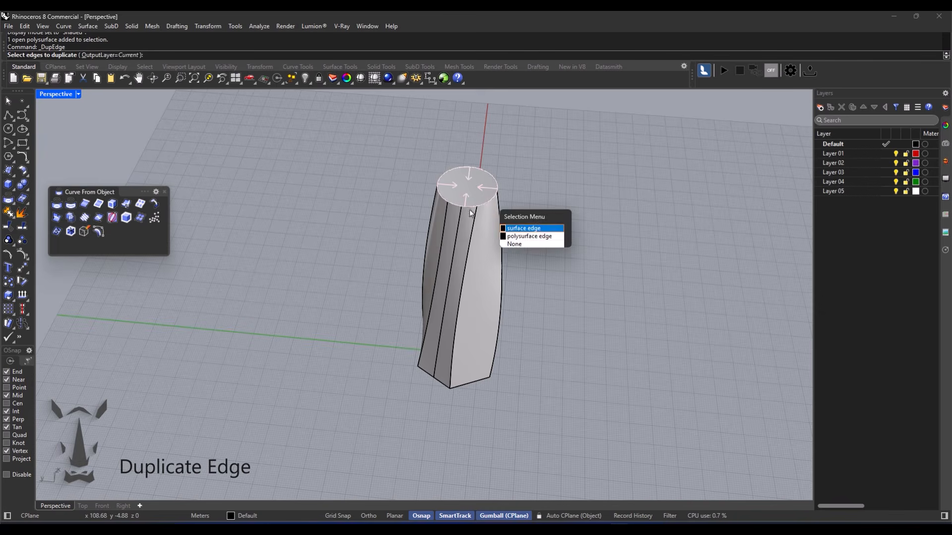
click(525, 224)
scroll(474, 186, up, 2)
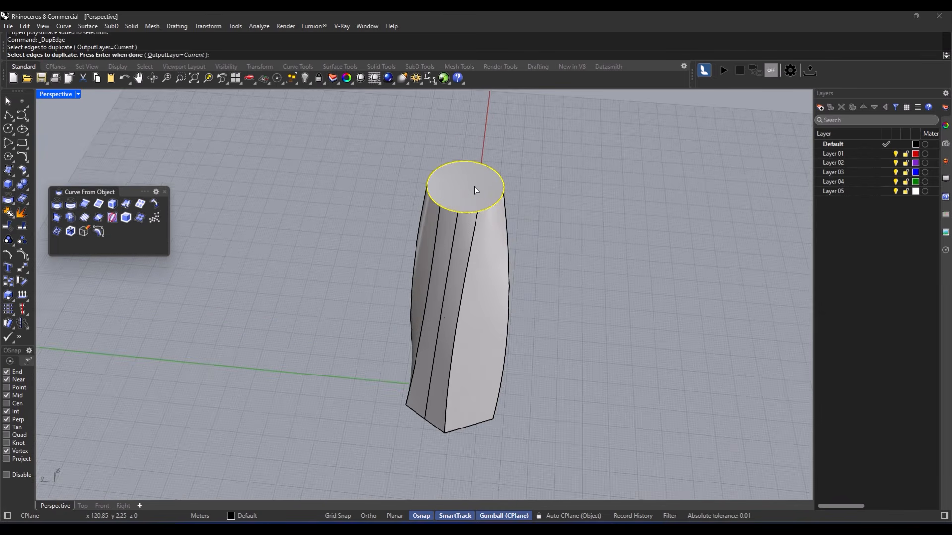
scroll(470, 189, down, 2)
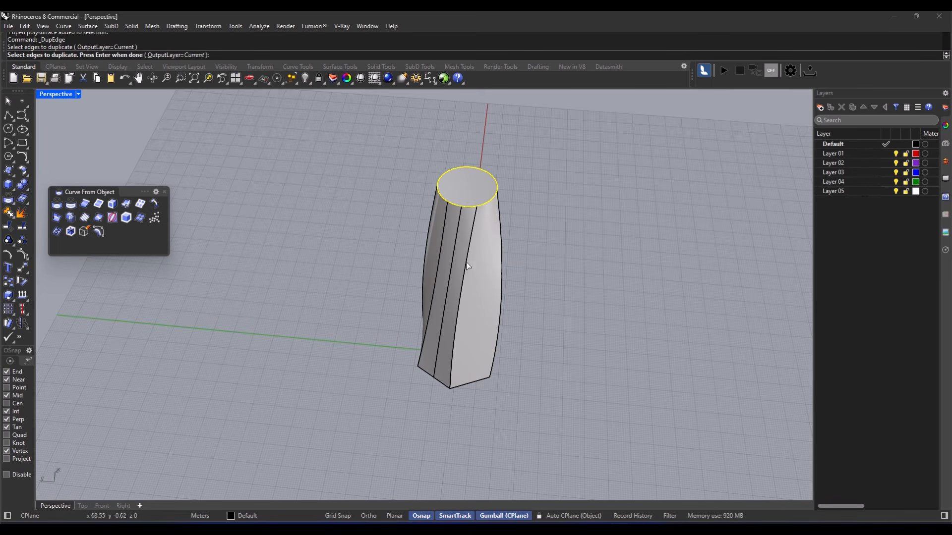
key(Return)
right_drag(450, 193, 479, 160)
drag(462, 143, 463, 108)
scroll(548, 177, up, 2)
key(Escape)
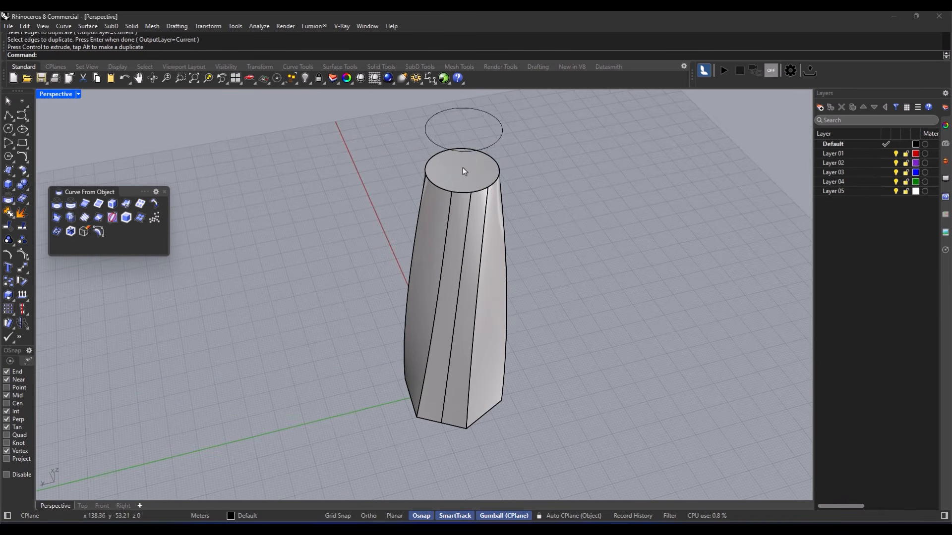
scroll(463, 171, down, 2)
scroll(462, 172, up, 2)
key(ctrl+z)
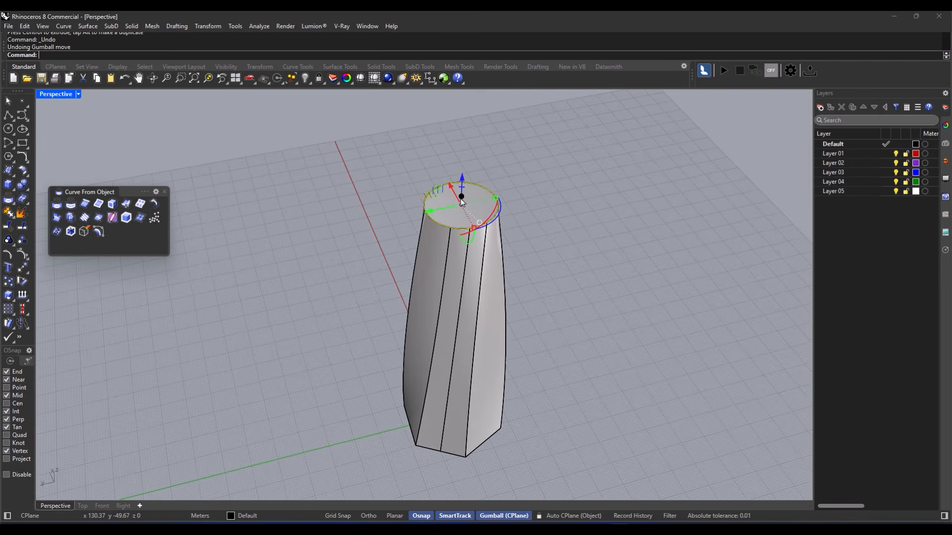
key(ctrl+z)
- Duplicate the top surface edge again and lift the circle above the vase
click(89, 207)
click(441, 228)
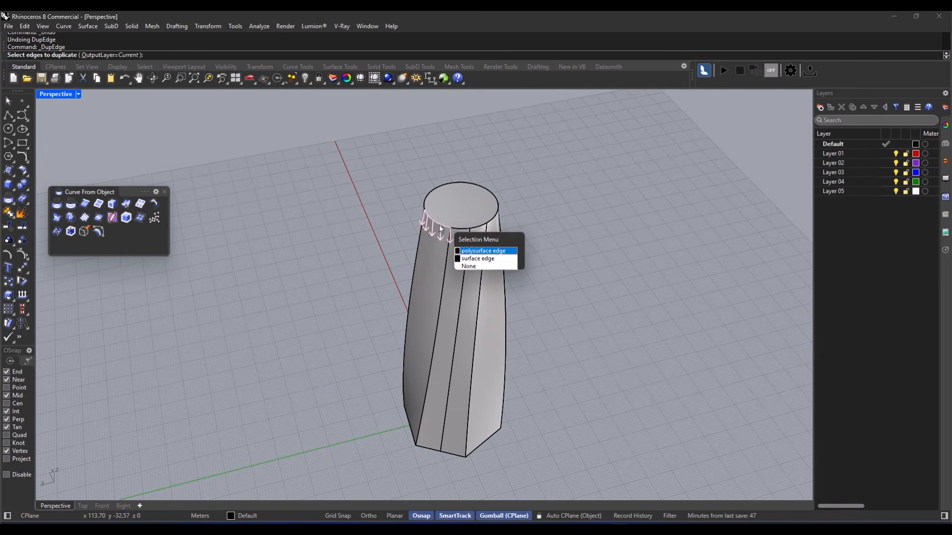
click(472, 259)
key(Return)
drag(462, 178, 462, 138)
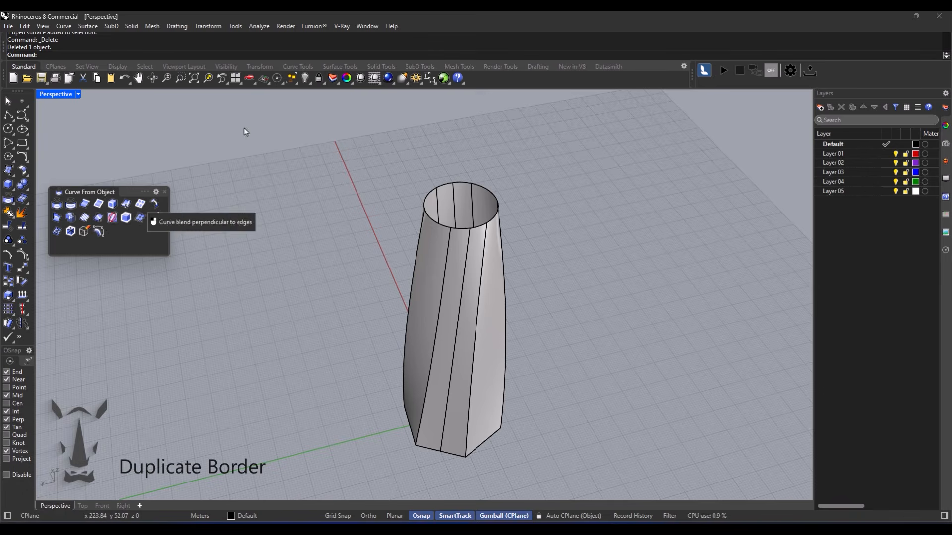
- Duplicate the vase's border curves with DupBorder and move them up above the vase
click(98, 203)
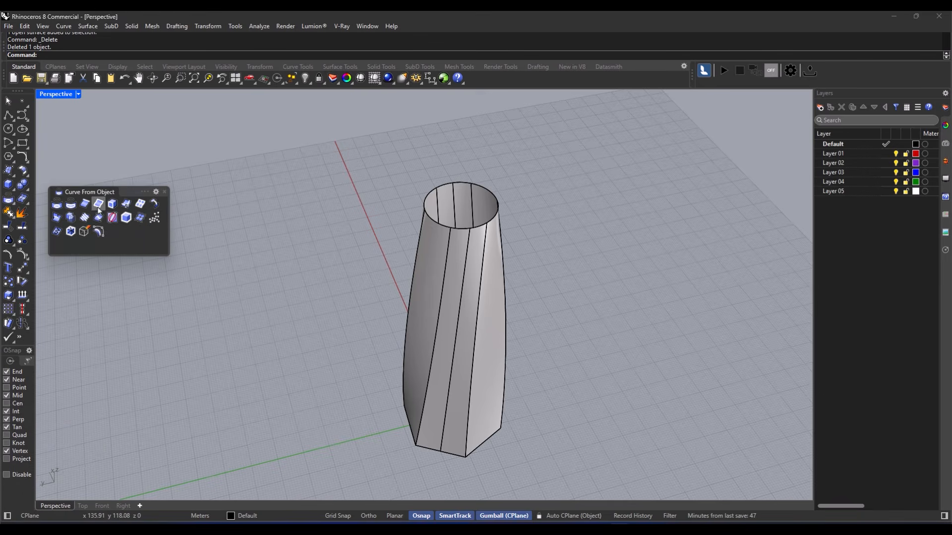
click(457, 296)
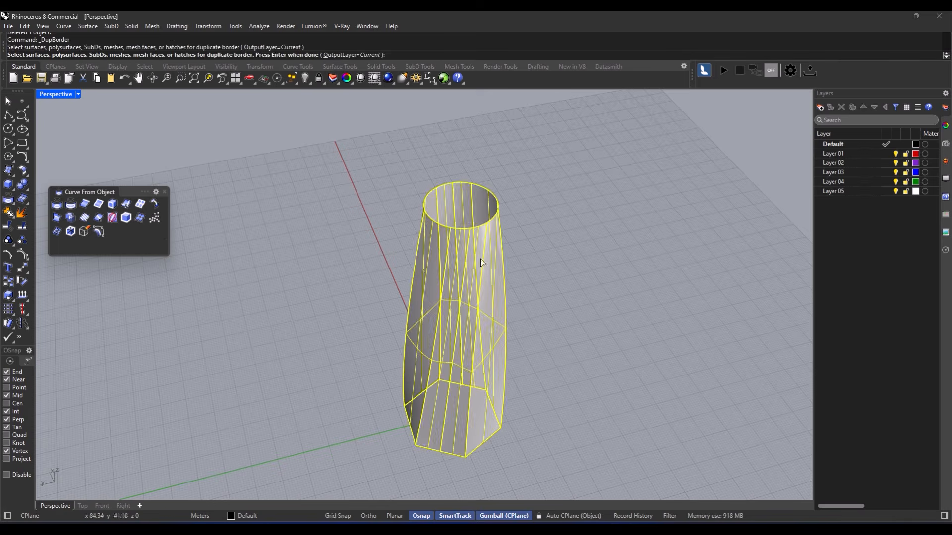
right_click(549, 240)
right_drag(549, 239, 477, 286)
drag(466, 283, 507, 252)
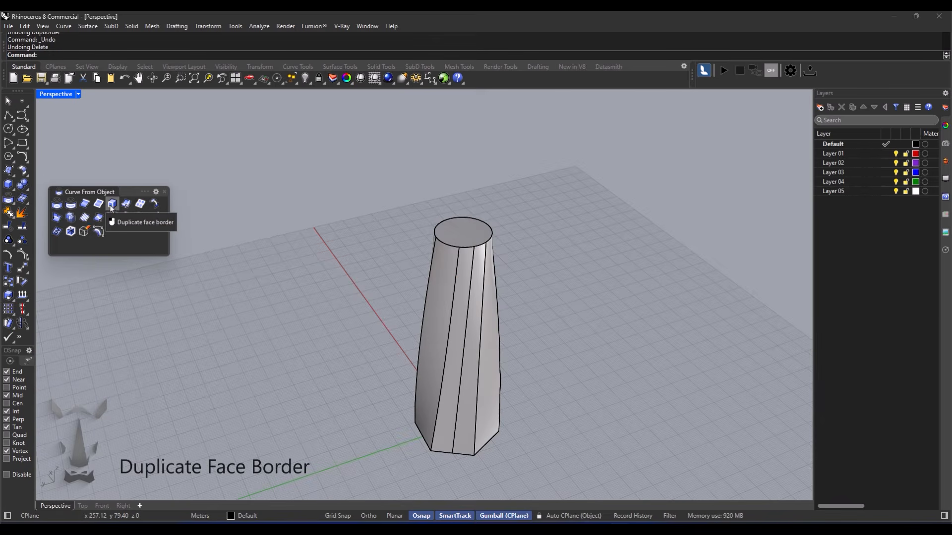
- Duplicate the borders of the vase's top, left and front faces, moving copies aside
click(111, 206)
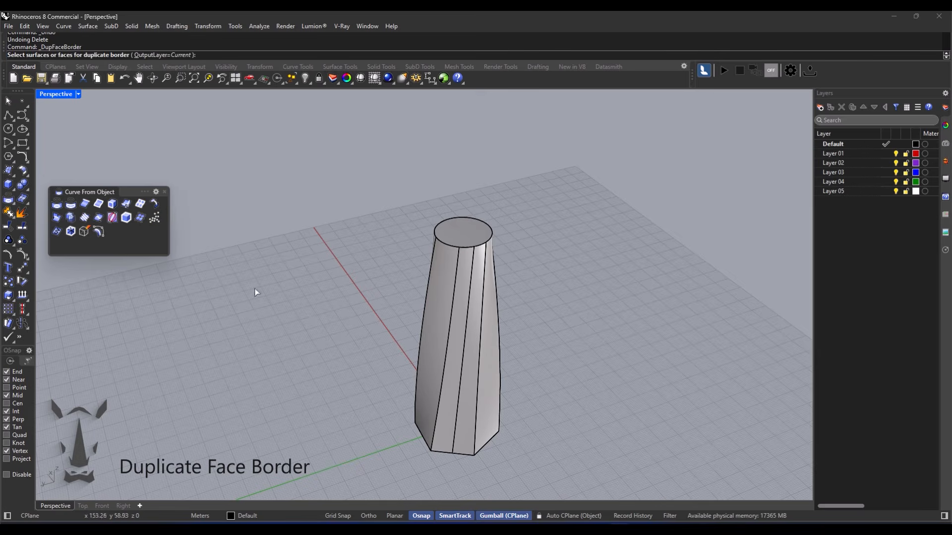
click(473, 241)
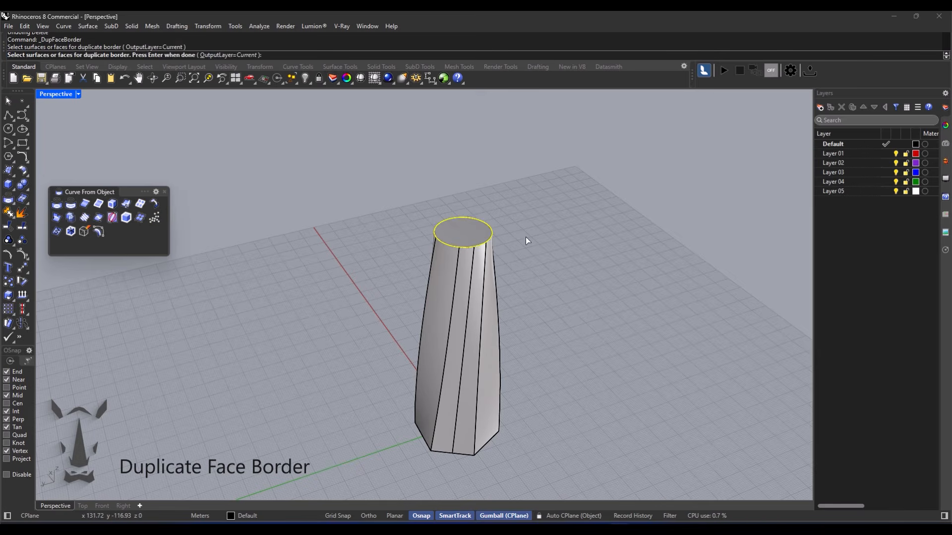
key(Return)
key(Escape)
key(Return)
click(433, 324)
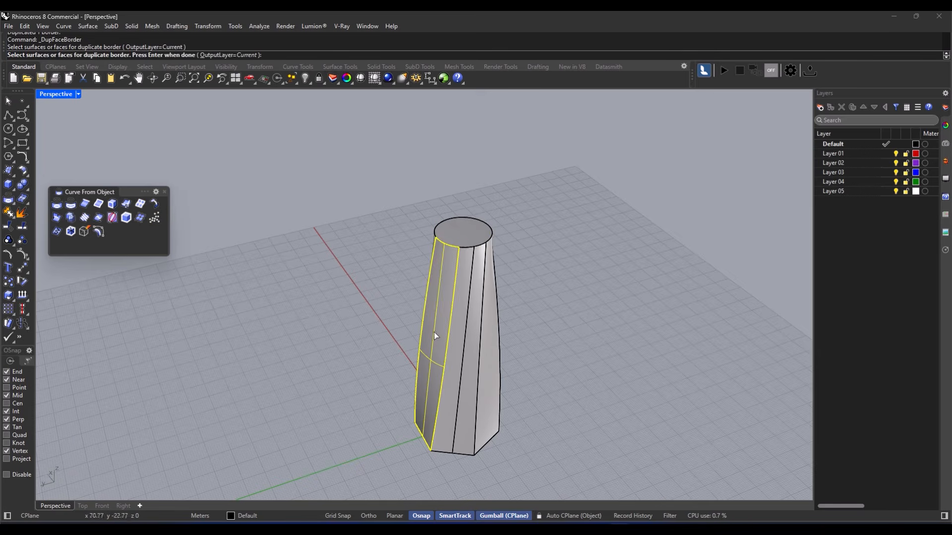
key(Return)
drag(411, 356, 334, 364)
key(Return)
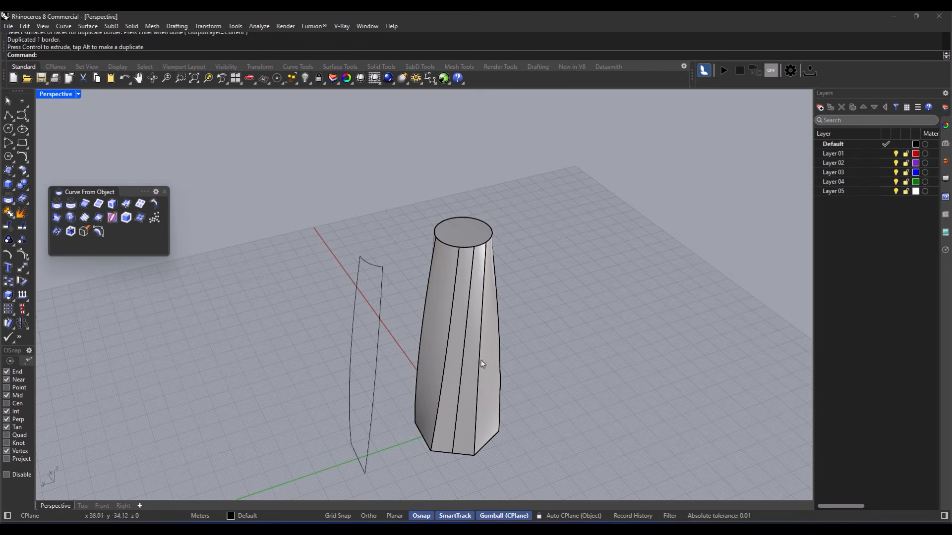
click(454, 374)
right_drag(459, 381, 520, 352)
key(Return)
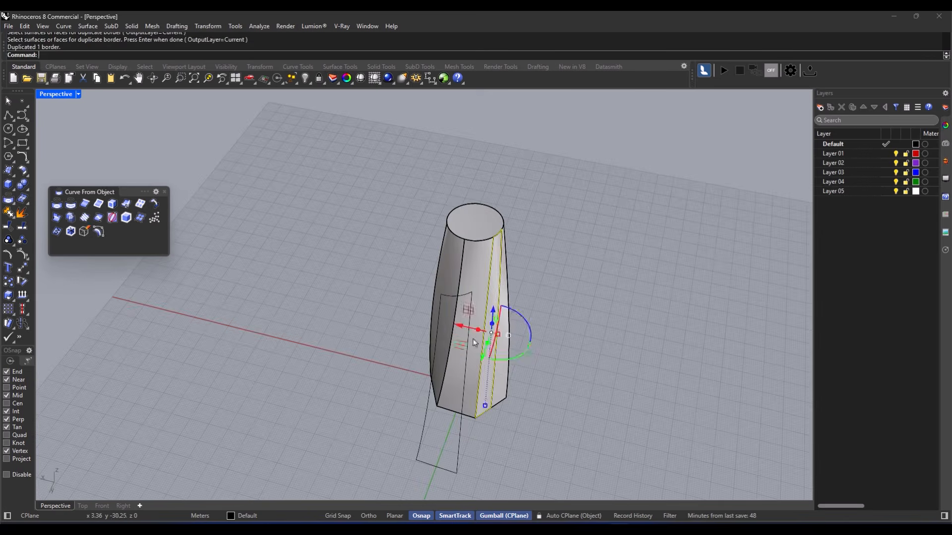
drag(472, 331, 526, 350)
- Delete the duplicated border curves and orbit around the vase
key(Escape)
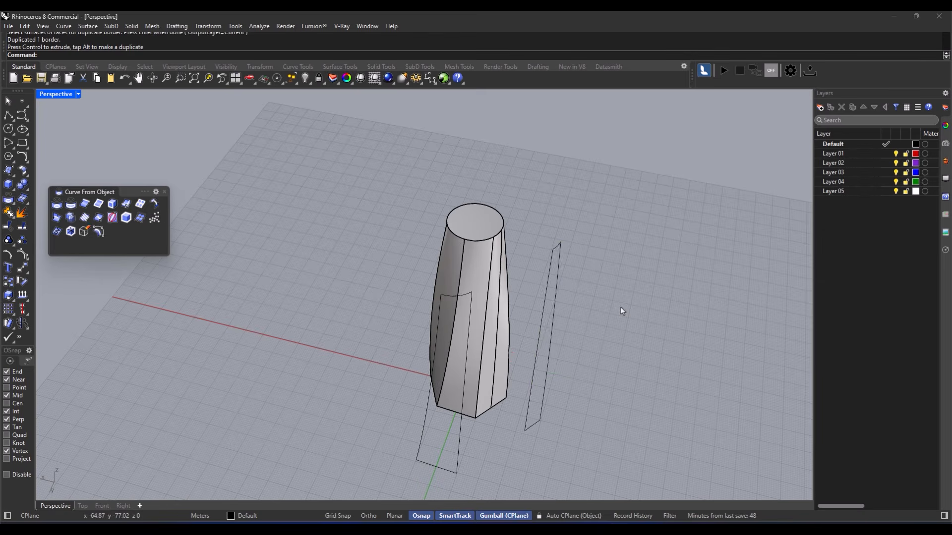
click(528, 432)
key(Delete)
click(454, 468)
key(Delete)
right_drag(476, 421, 422, 419)
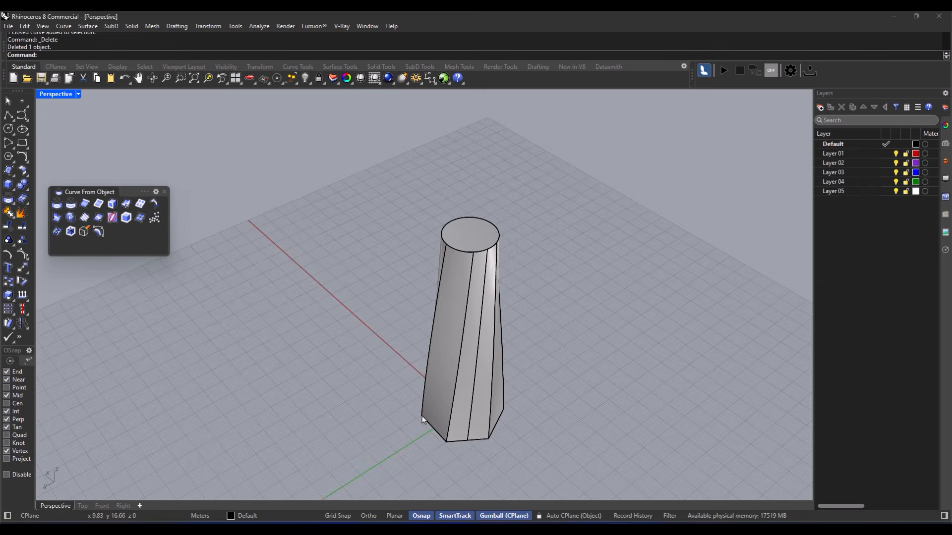
right_drag(516, 416, 430, 330)
right_click(429, 329)
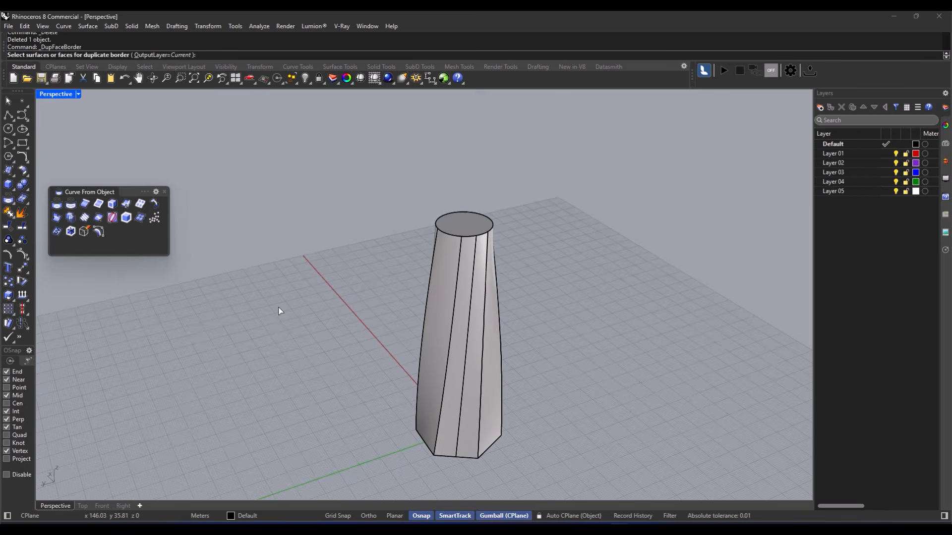
key(Escape)
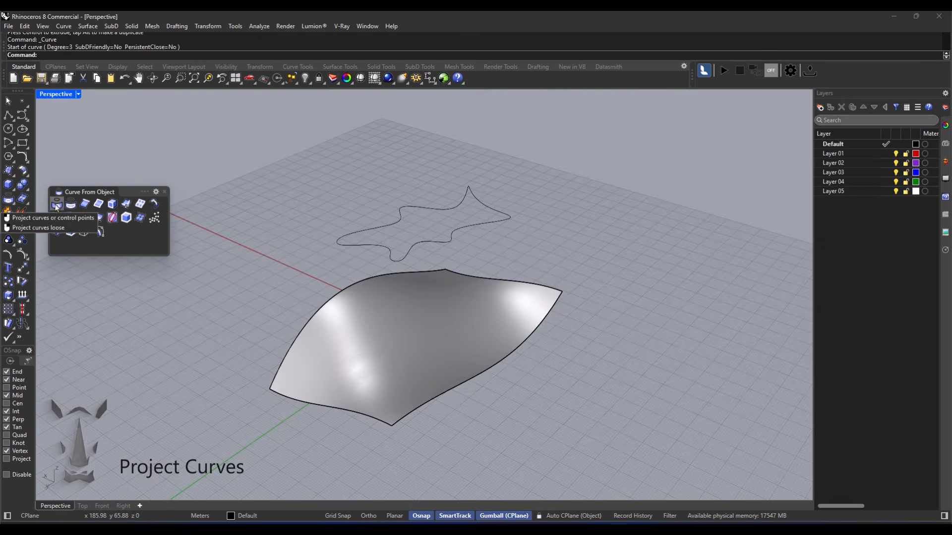
- Project the star curve down onto the curved surface, inspect the result, then undo it
click(57, 206)
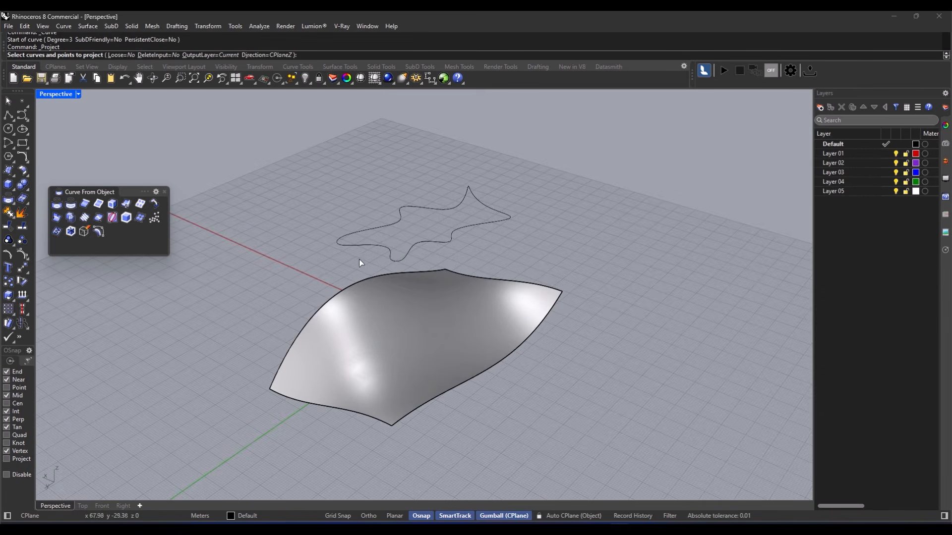
click(447, 242)
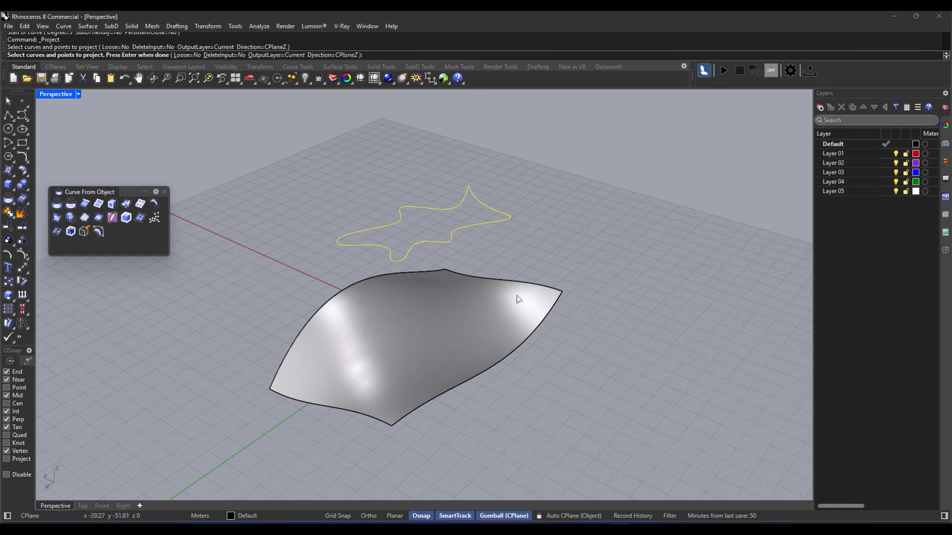
key(Return)
click(506, 307)
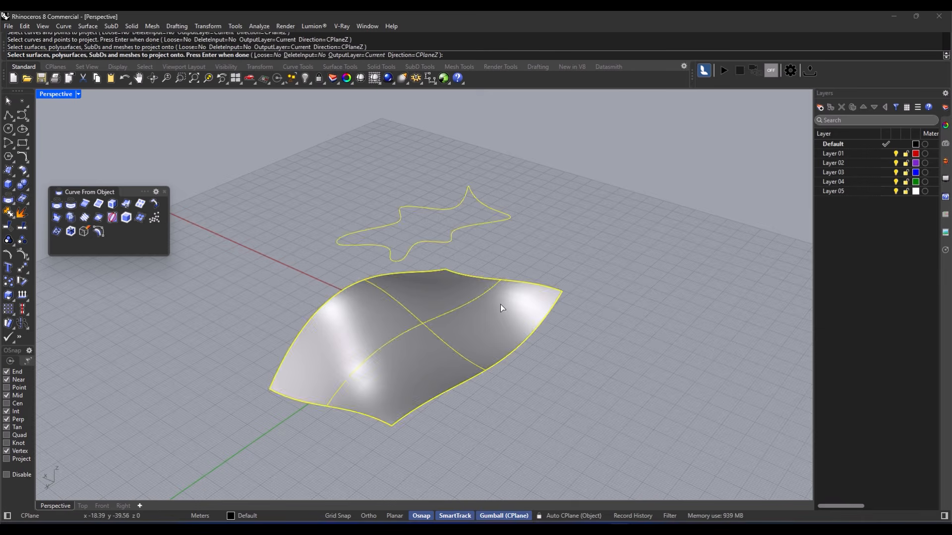
key(Return)
right_drag(360, 320, 409, 353)
key(ctrl+z)
- Start the Pull command and select the star curve as the curve to pull
scroll(423, 346, down, 3)
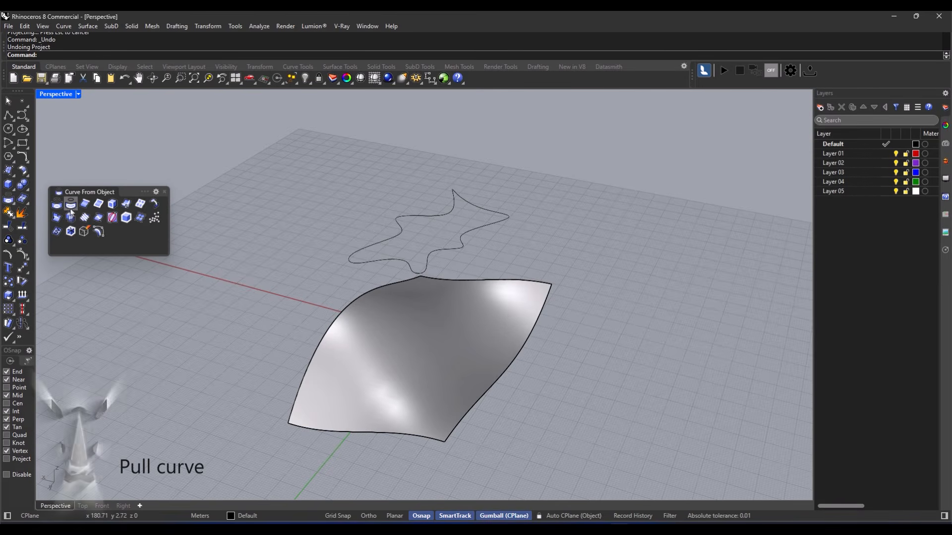
click(71, 207)
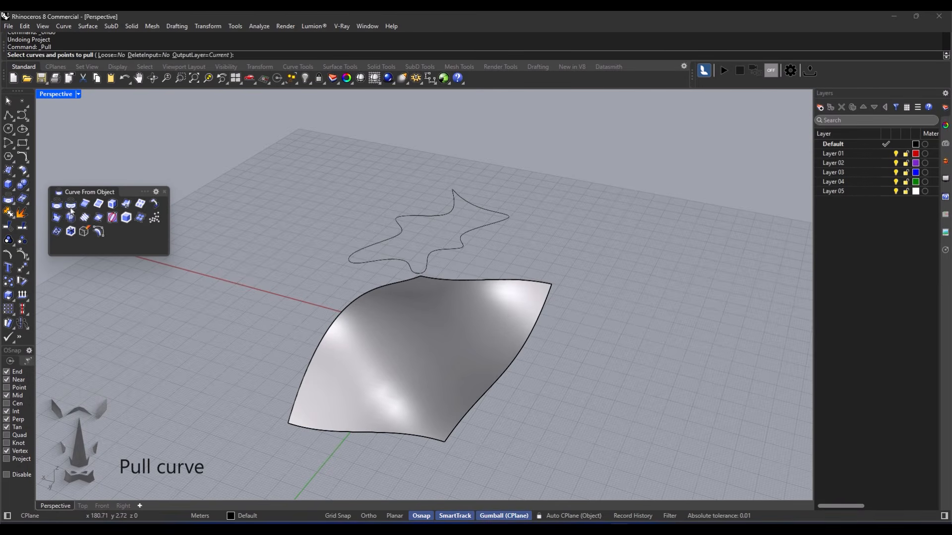
click(384, 260)
mouse_move(328, 280)
right_down()
mouse_move(389, 257)
mouse_move(314, 291)
right_up()
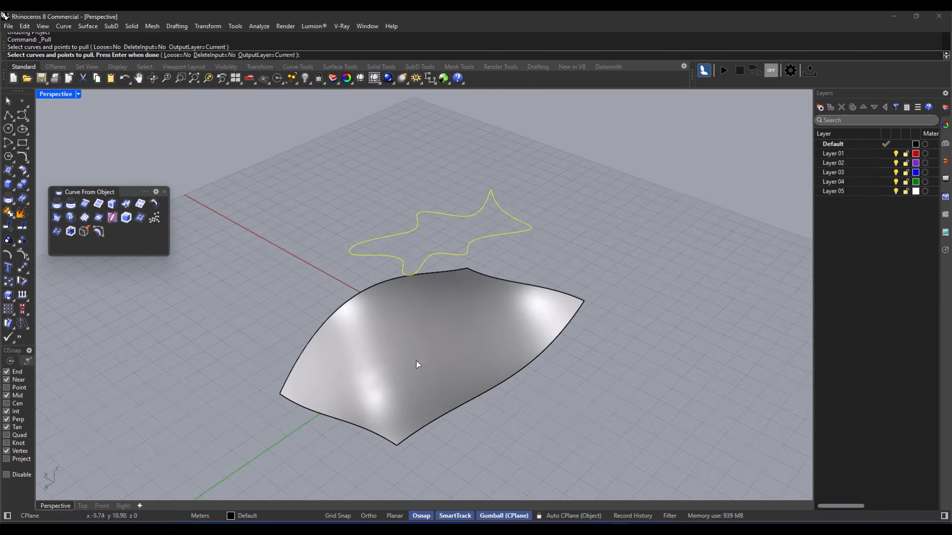
scroll(429, 392, up, 2)
scroll(429, 393, down, 2)
right_drag(430, 392, 436, 385)
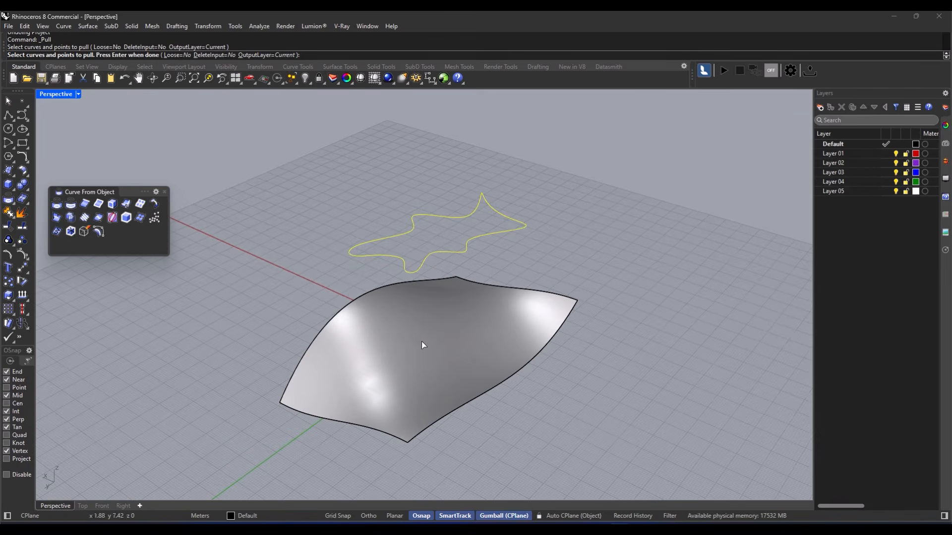
key(Return)
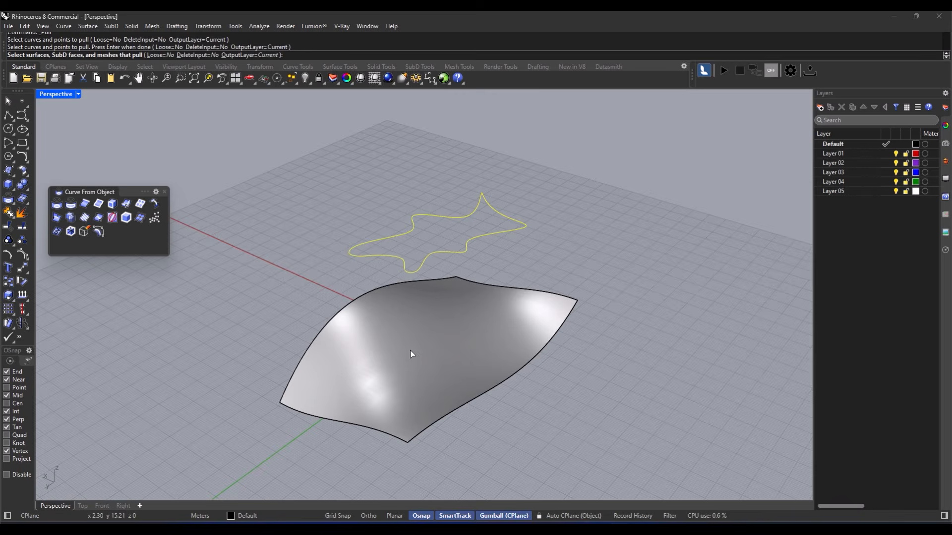
- Pull the star onto the curved surface, leaving a distorted star lying on it
click(397, 355)
right_drag(361, 360, 257, 358)
key(Return)
key(Escape)
right_drag(254, 305, 301, 263)
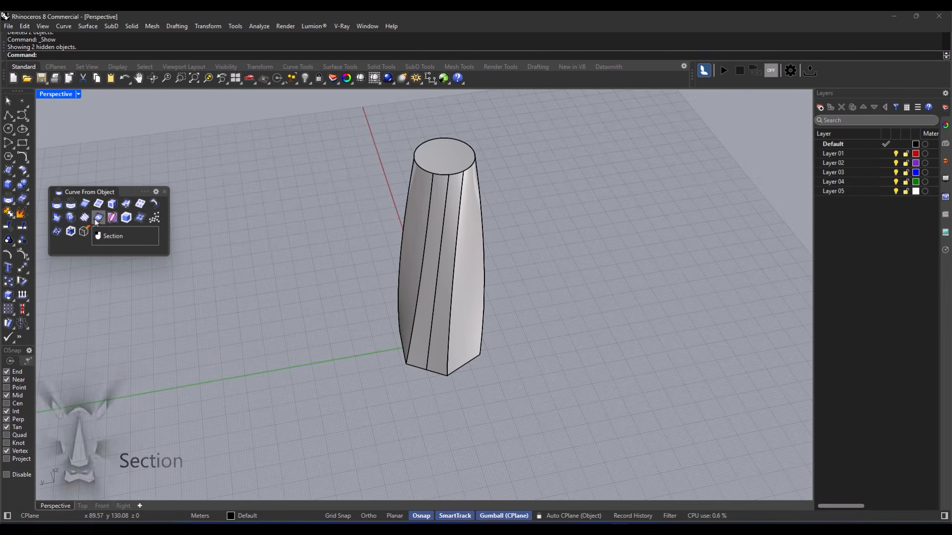
- Start the Section command and select the twisted tower to cut
click(97, 219)
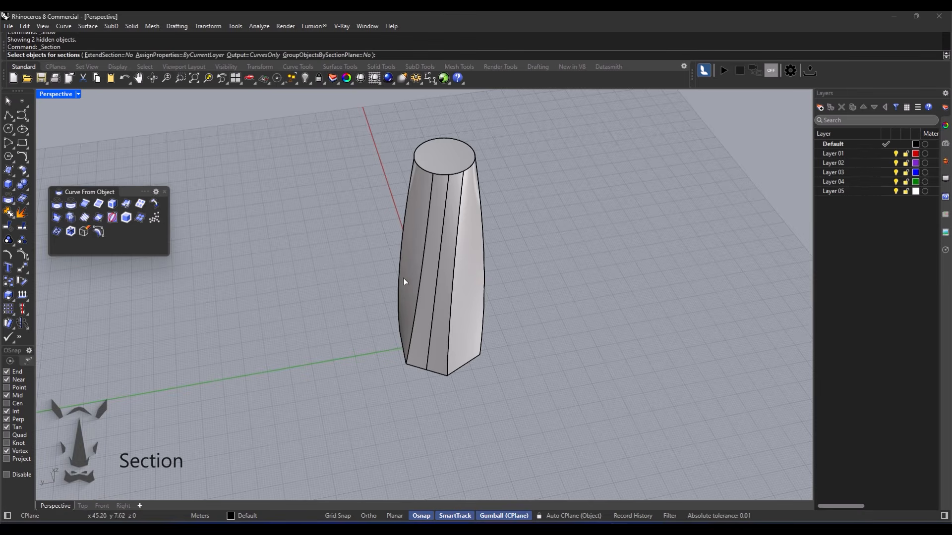
mouse_move(449, 248)
right_down()
mouse_move(453, 266)
mouse_move(397, 259)
mouse_move(439, 264)
right_up()
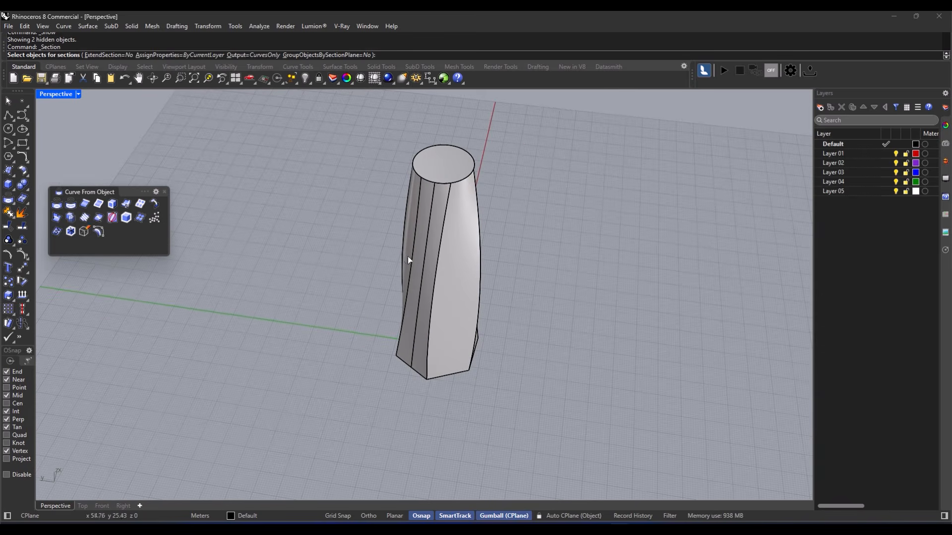
click(98, 221)
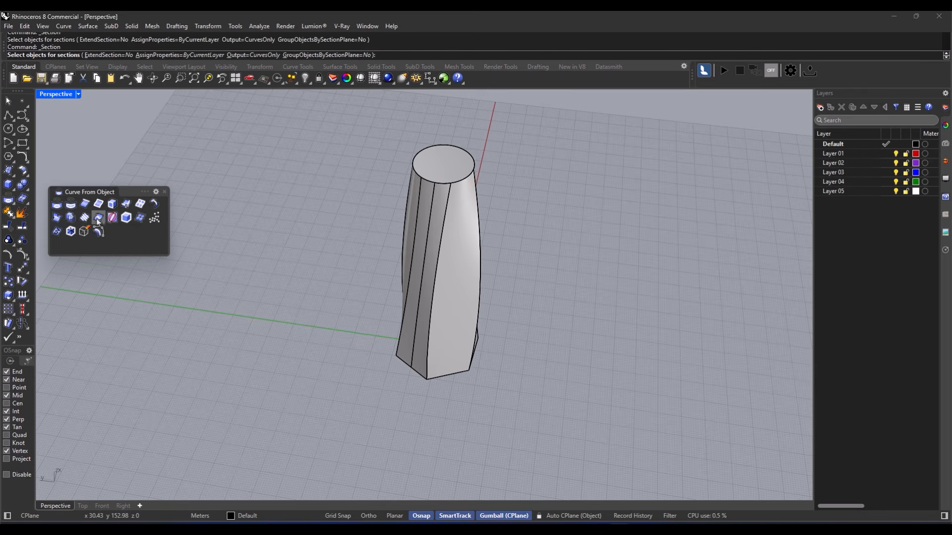
click(432, 245)
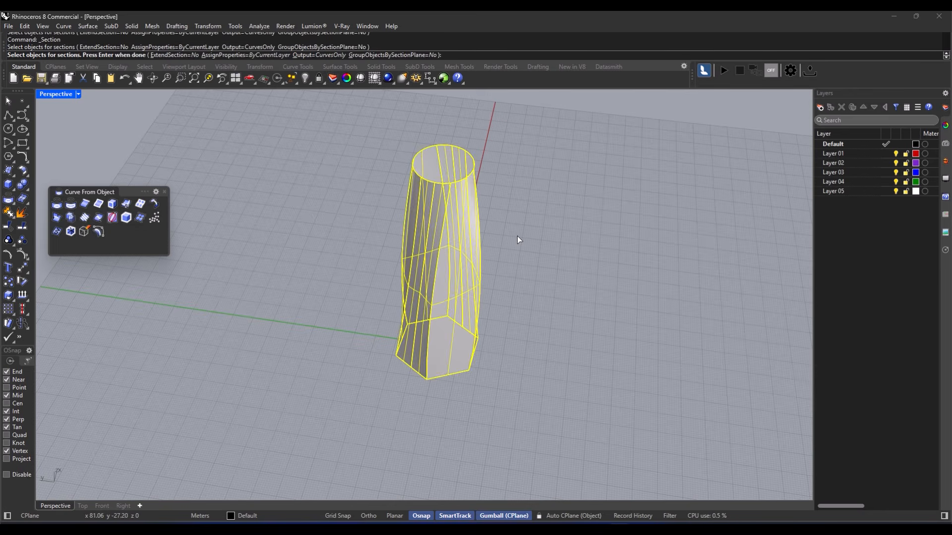
key(Return)
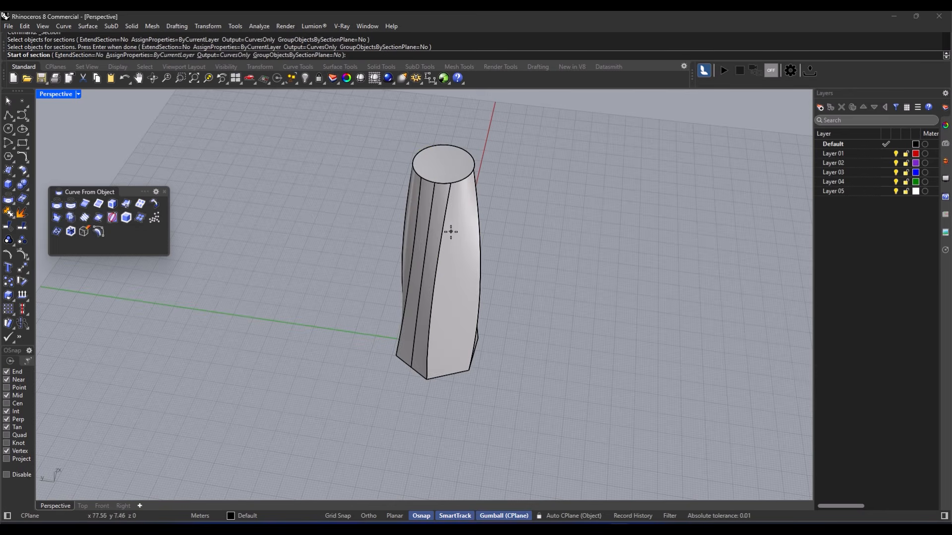
- Draw the section line from the tower's base corner to cut an outline through it
click(394, 378)
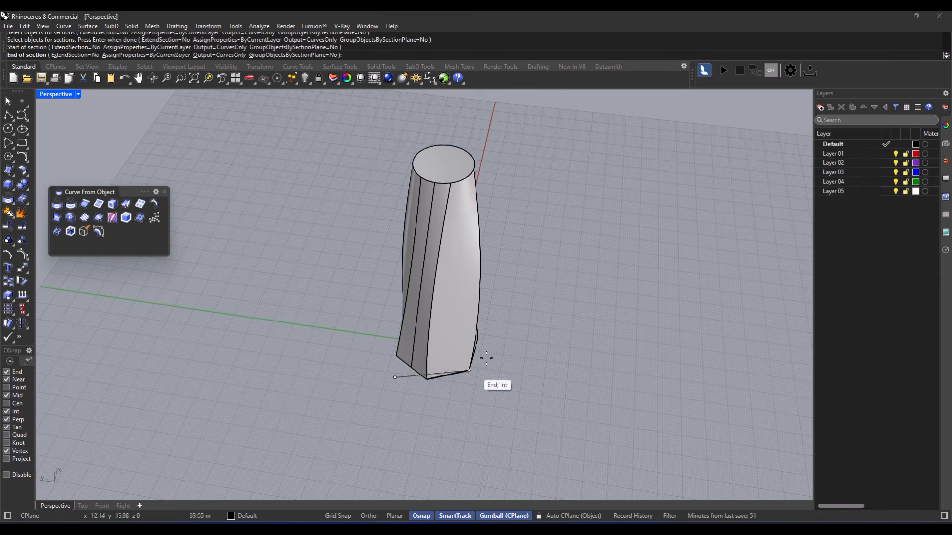
click(499, 303)
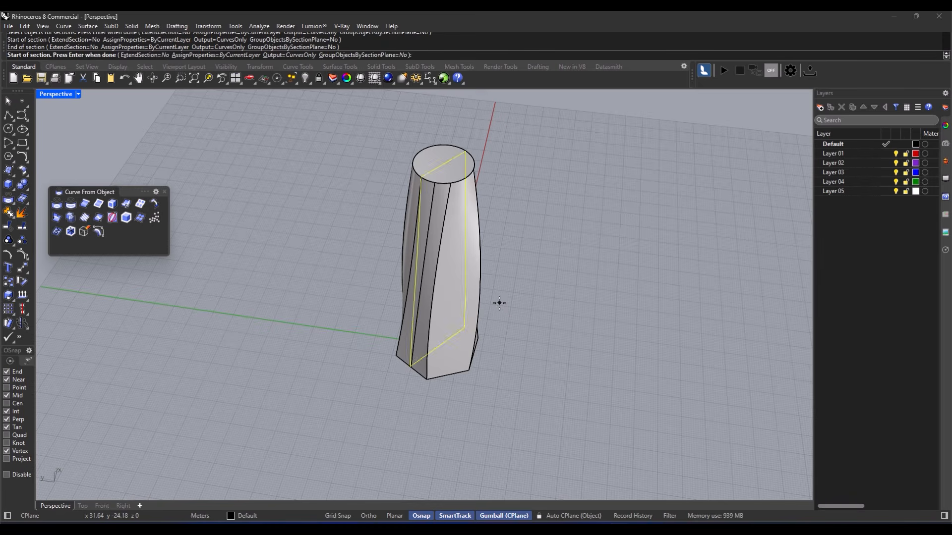
right_drag(447, 310, 419, 205)
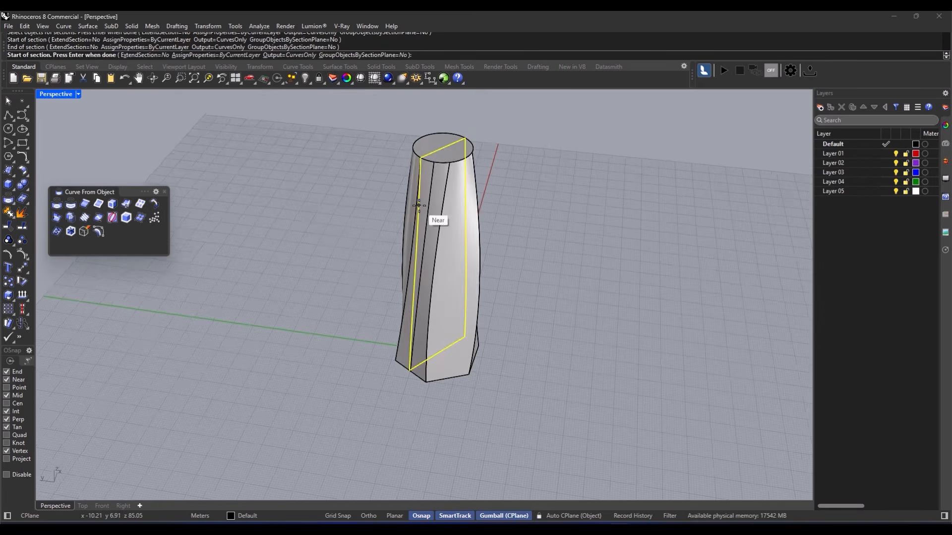
key(Return)
scroll(421, 233, up, 2)
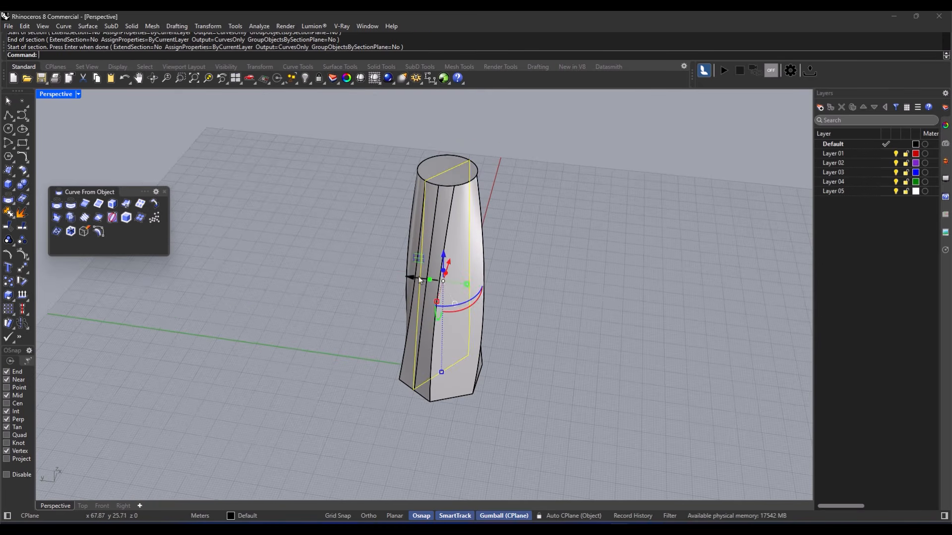
- Move the section outline to the left of the tower, then delete it
drag(429, 278, 341, 280)
right_drag(342, 280, 318, 238)
key(Escape)
right_drag(370, 141, 378, 274)
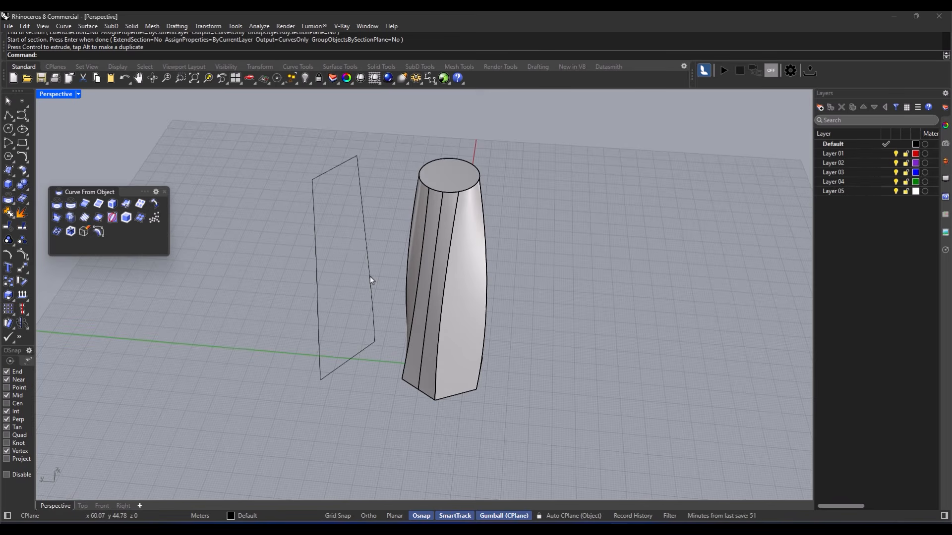
click(370, 276)
key(Delete)
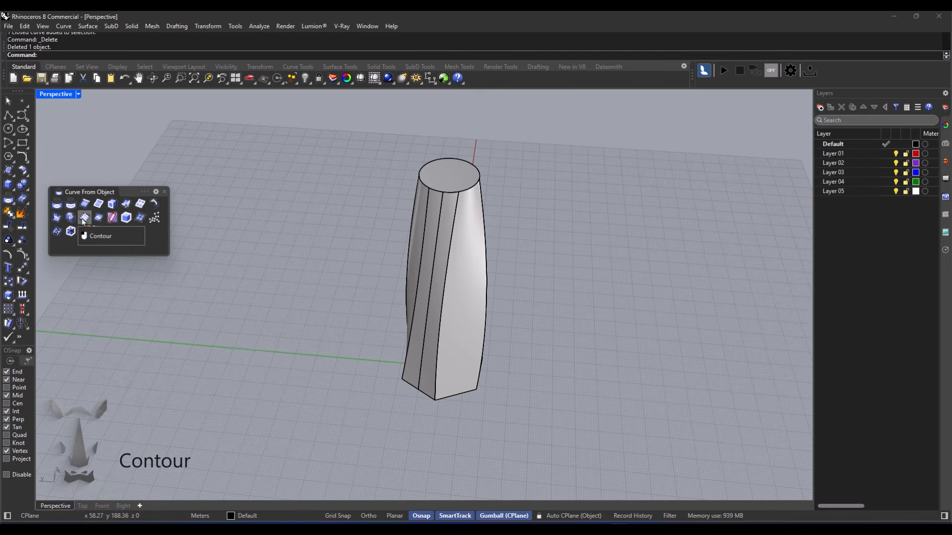
- Start the Contour command and select the twisted tower
click(84, 218)
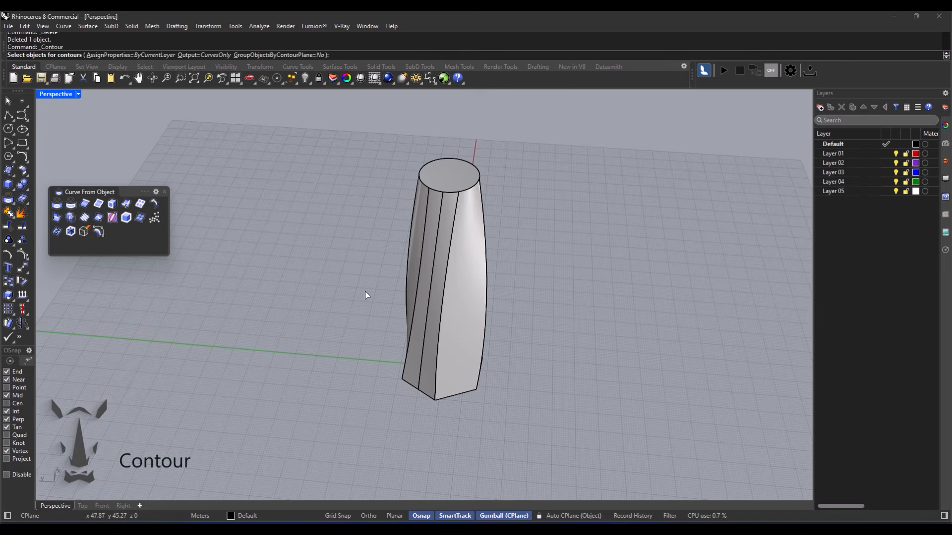
mouse_move(406, 324)
right_down()
mouse_move(382, 322)
mouse_move(394, 317)
right_up()
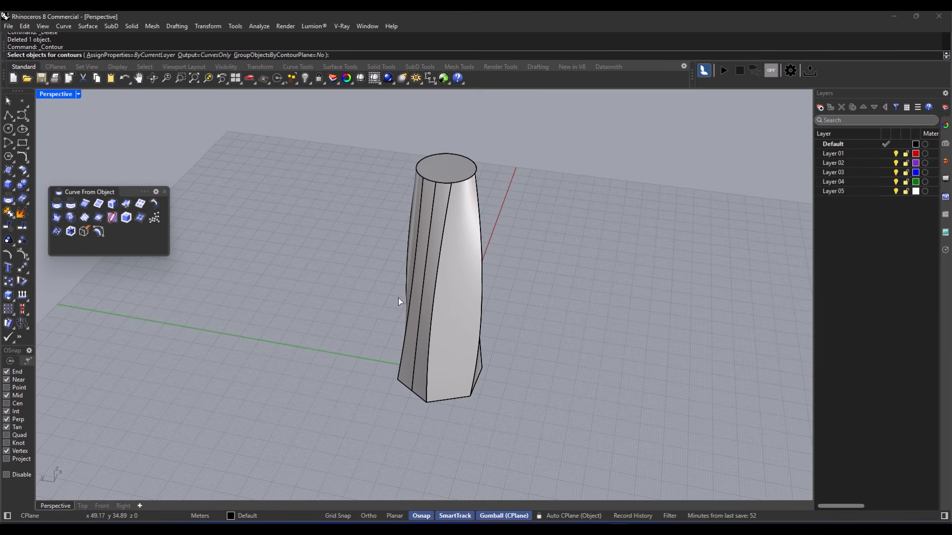
click(468, 297)
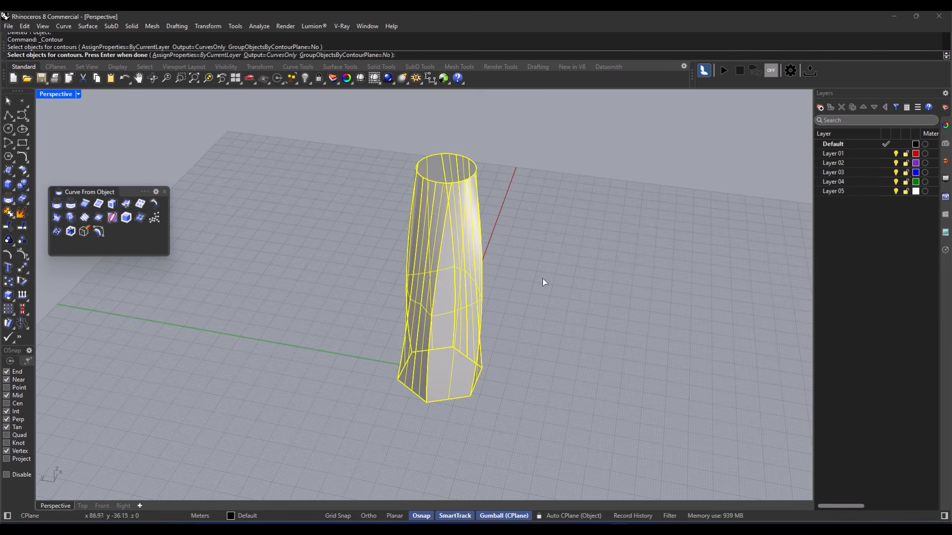
key(Return)
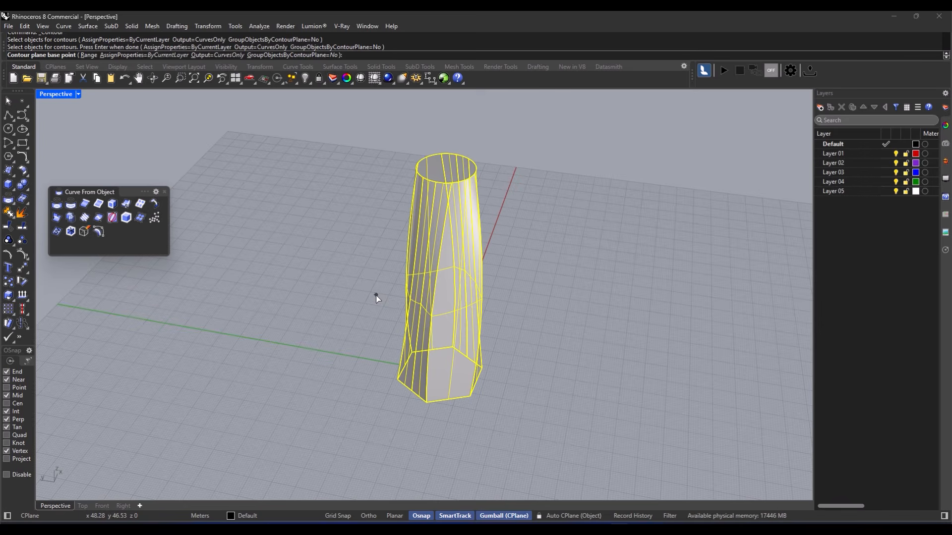
- Set the contour base point beside the tower and a vertical direction using Ortho
double_click(61, 94)
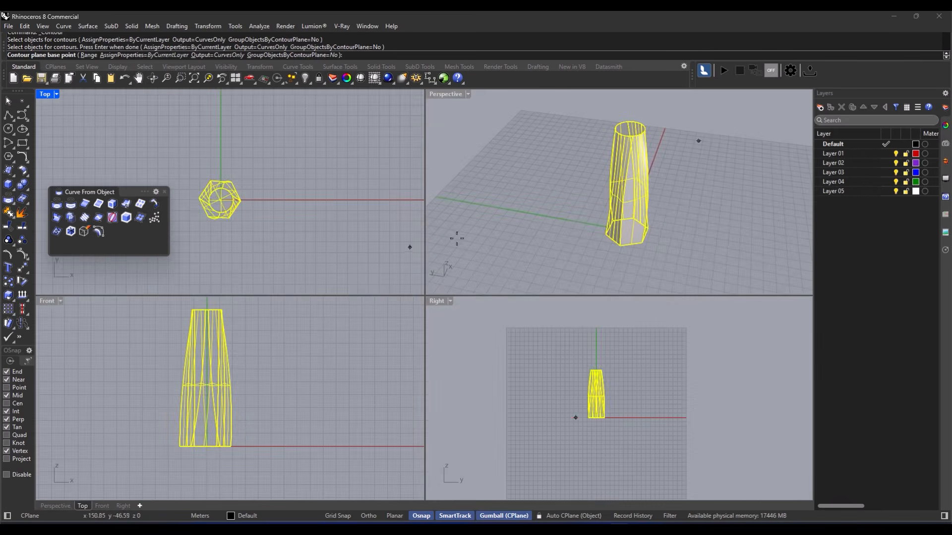
click(231, 446)
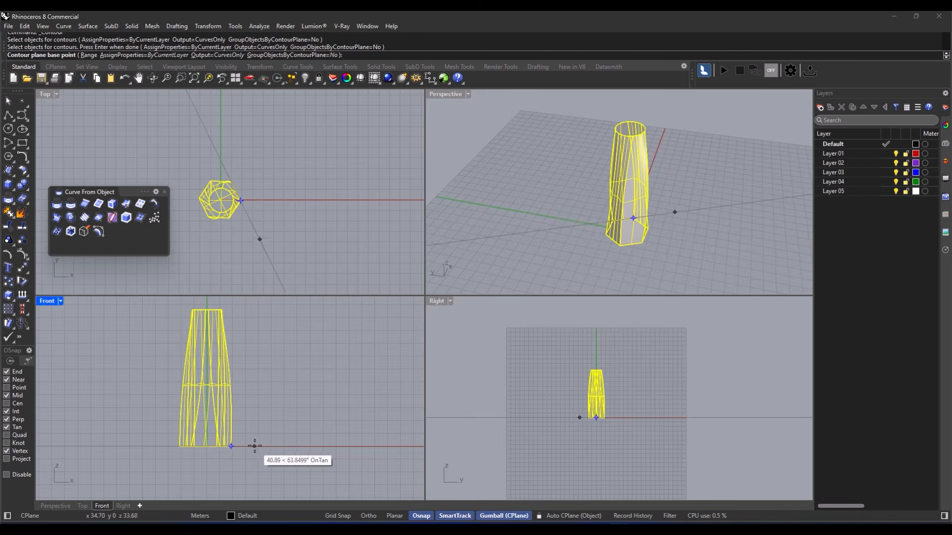
click(256, 446)
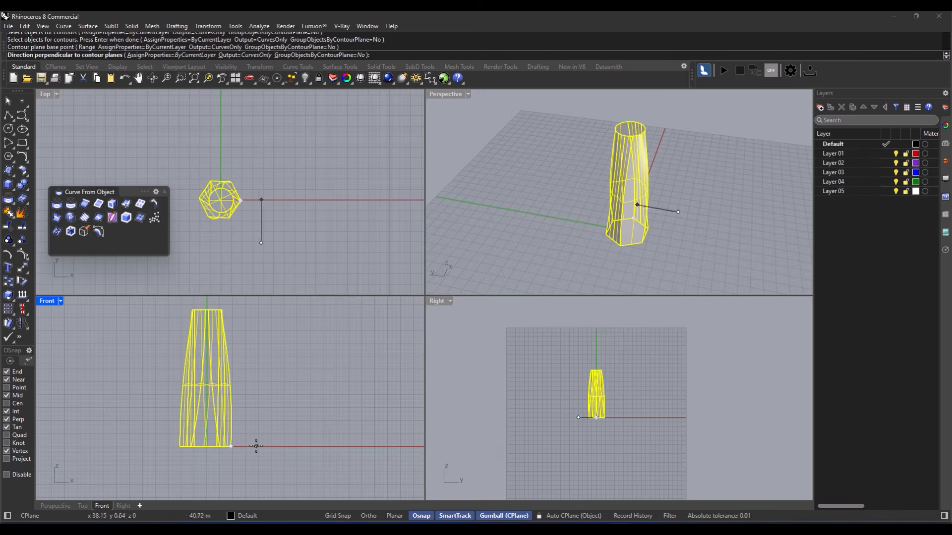
key(F8)
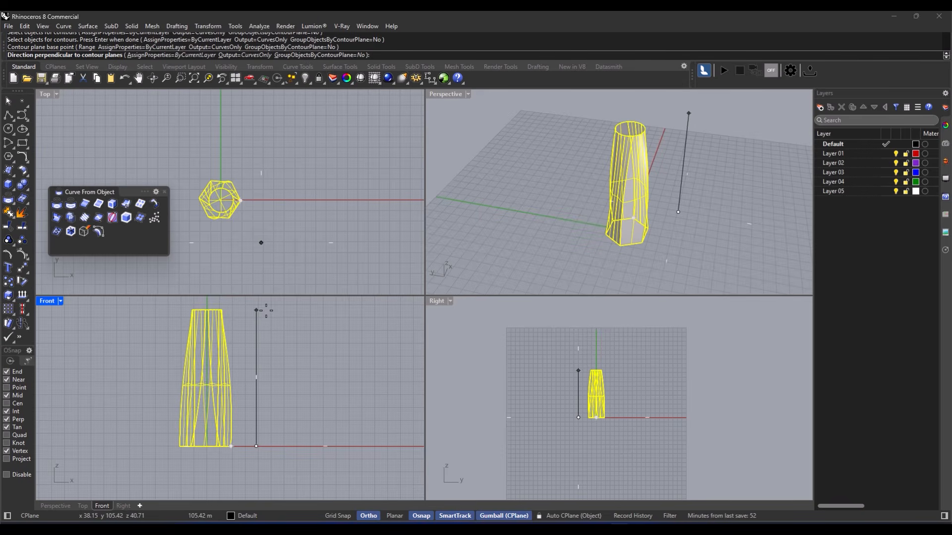
click(256, 310)
key(F8)
double_click(447, 94)
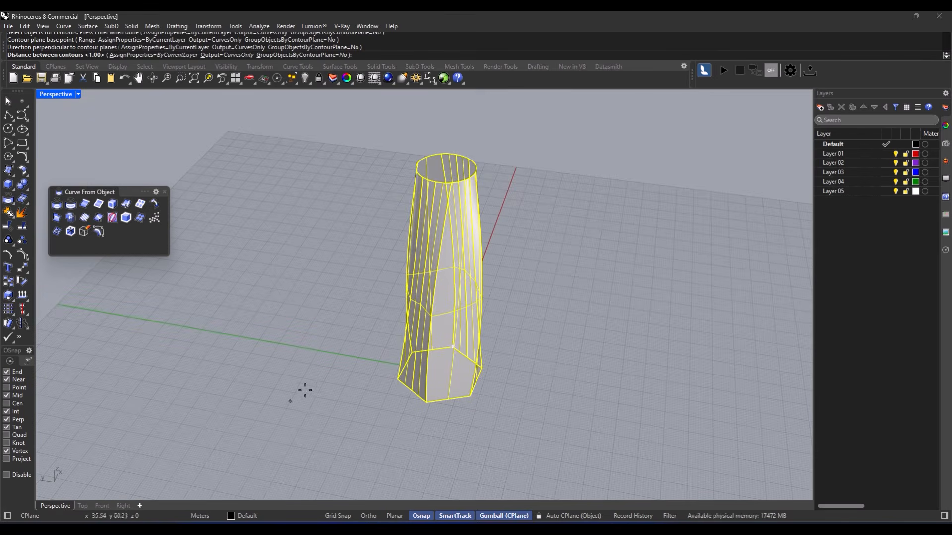
- Create the horizontal contour curves at a spacing of 2
scroll(501, 374, up, 2)
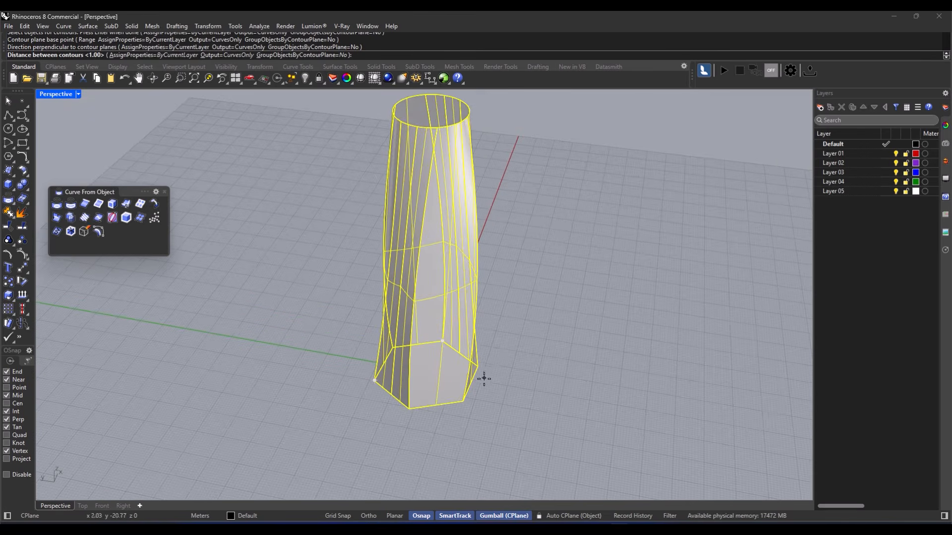
click(442, 341)
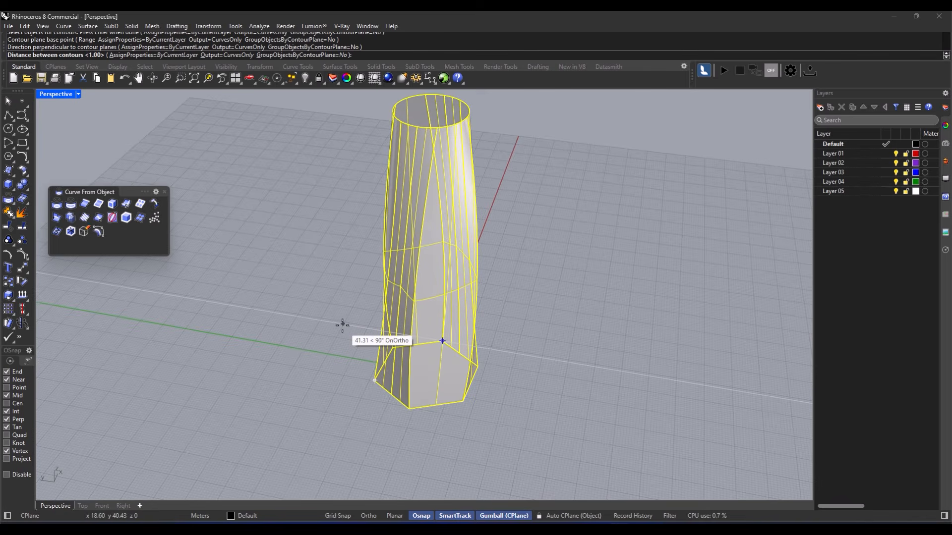
scroll(367, 346, down, 3)
right_drag(367, 346, 377, 342)
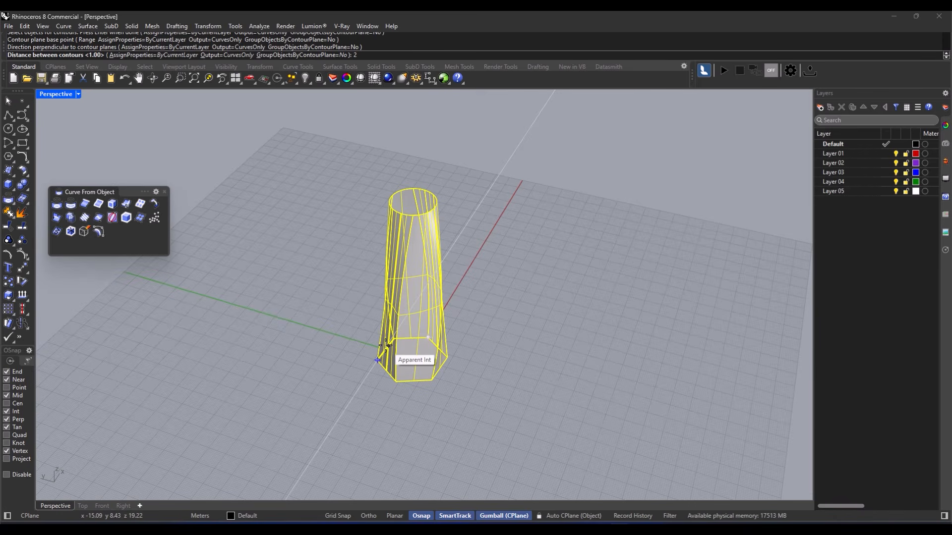
key(Return)
right_drag(382, 335, 400, 305)
- Move the contour stack to the right of the tower and deselect it
drag(390, 286, 473, 288)
click(569, 308)
right_drag(568, 308, 546, 293)
drag(439, 145, 584, 451)
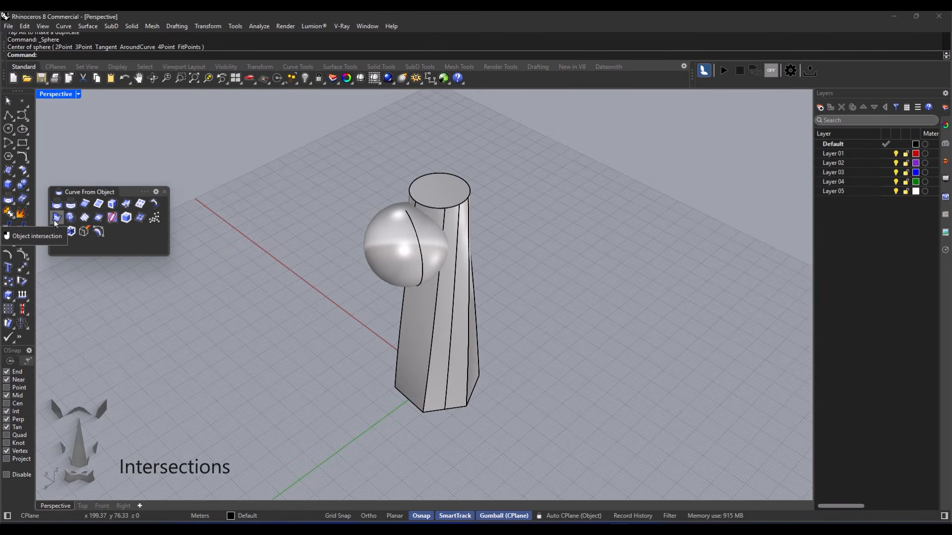
- Compute the intersection curve between the sphere and the twisted tower
click(56, 222)
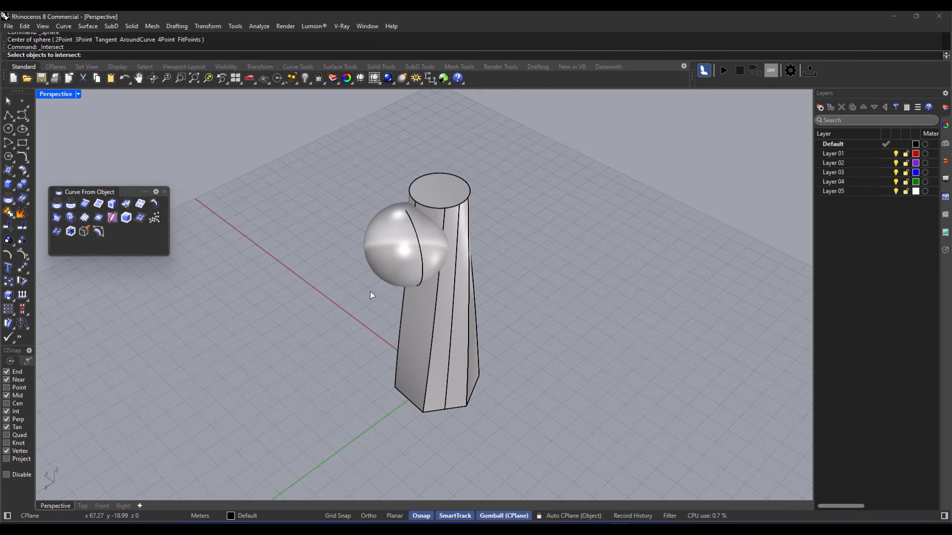
click(415, 258)
click(465, 222)
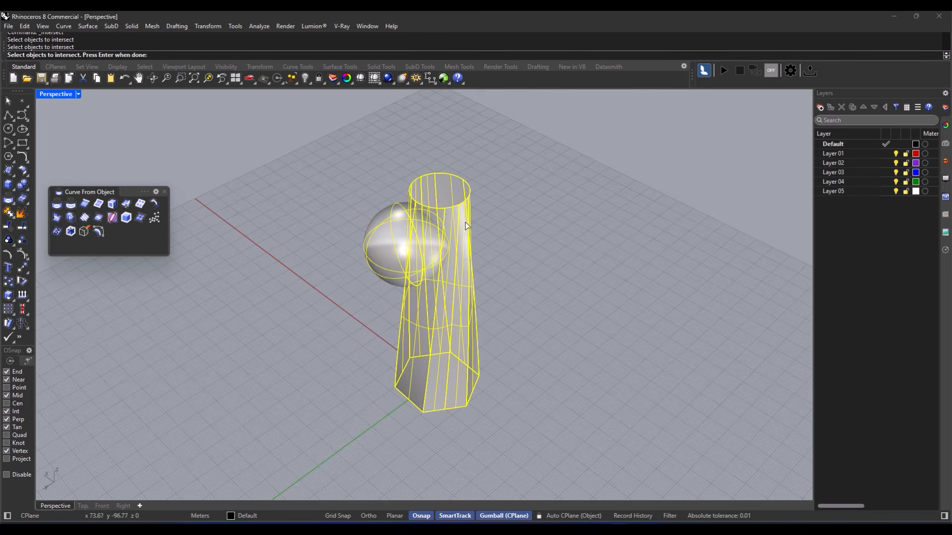
key(Return)
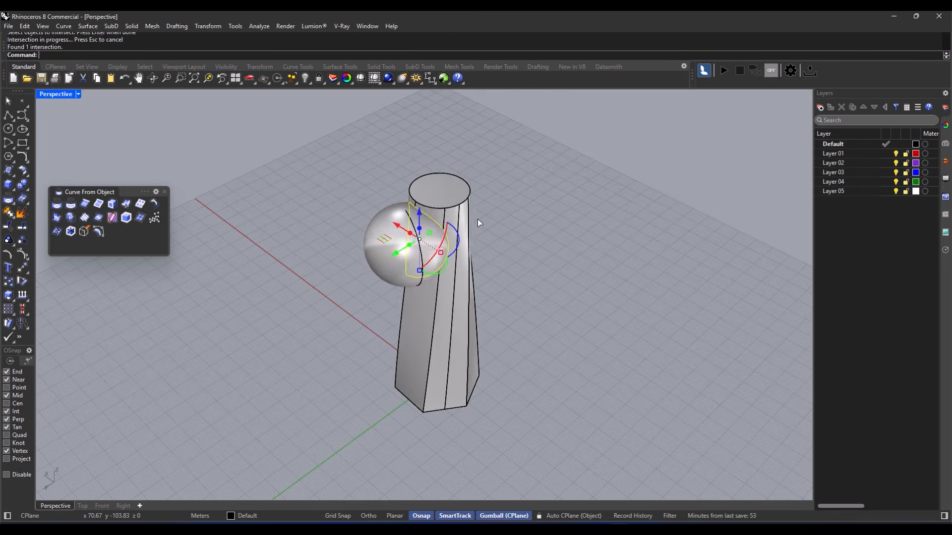
- Move the intersection curve away from the sphere and deselect it
right_drag(477, 219, 400, 258)
drag(400, 258, 286, 287)
right_drag(286, 287, 418, 299)
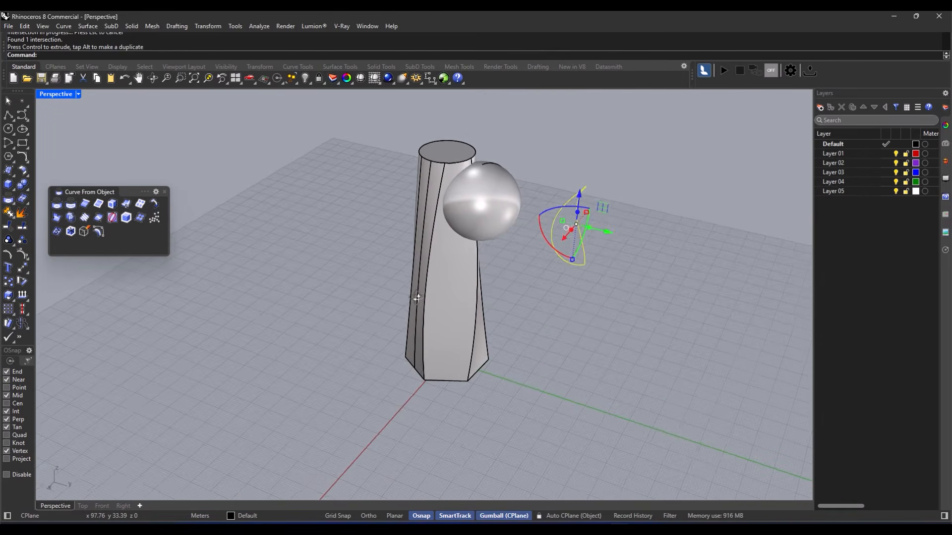
click(585, 327)
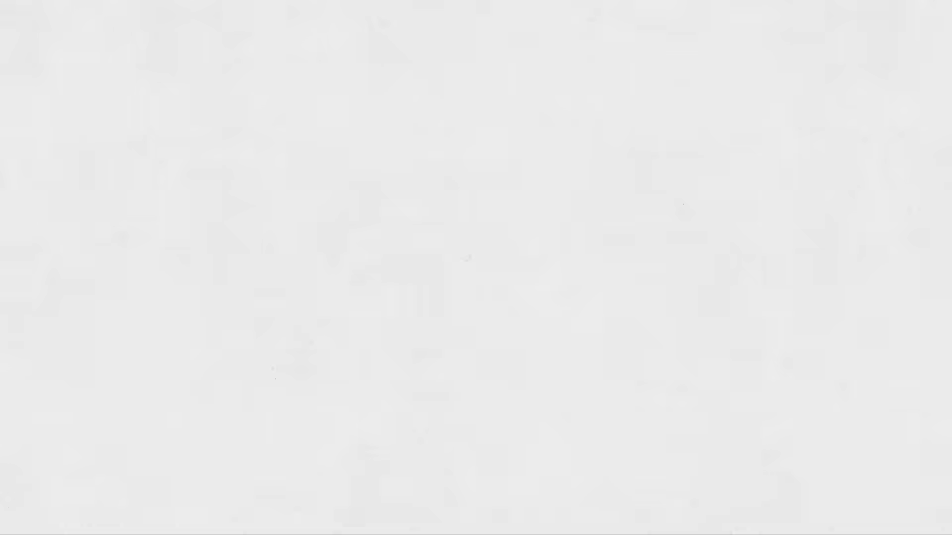